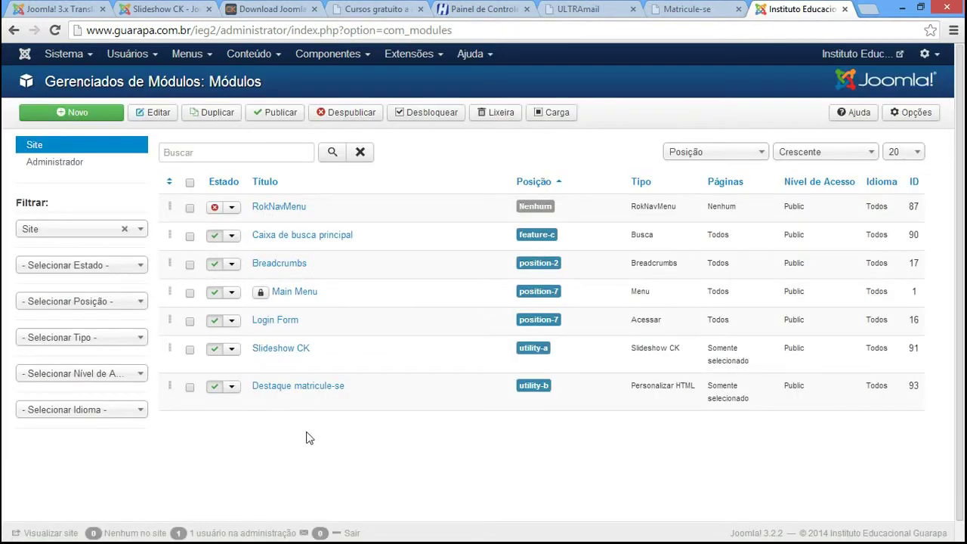
Start a new module in Module Manager to list the available module types.
left_click(81, 114)
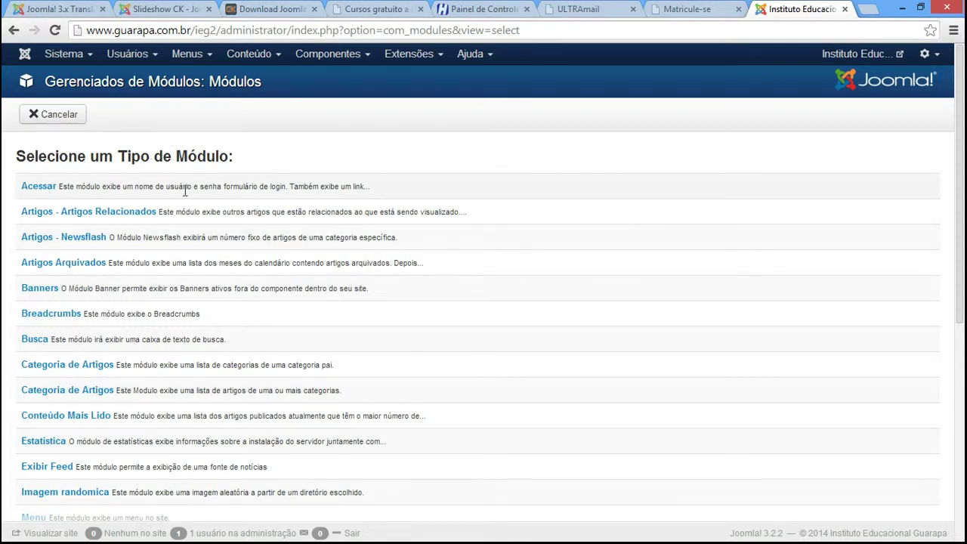
Create an Acessar (login) module titled 'Acesso e cadastro' and glance at the Matricule-se page.
mouse_move(215, 181)
left_click(38, 187)
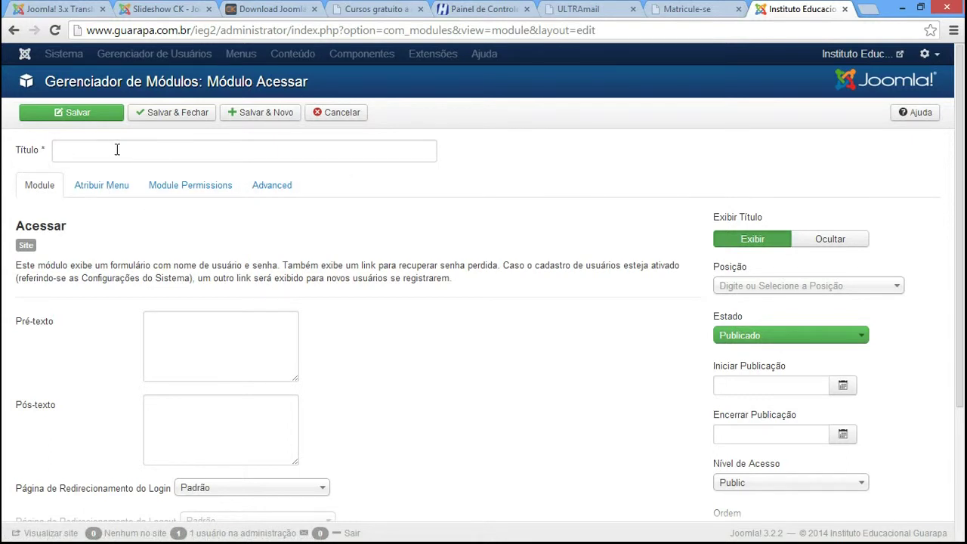
left_click(117, 150)
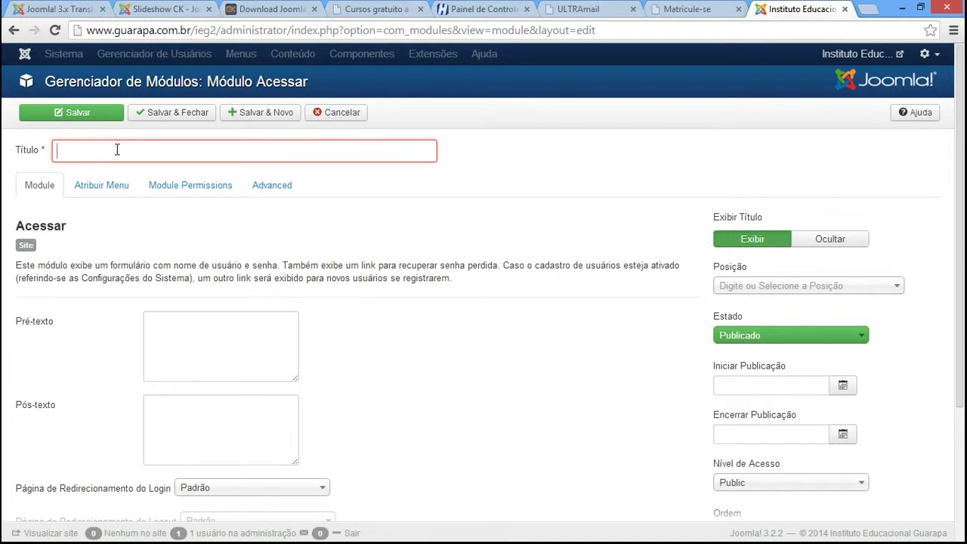
type("Acesso e cadastro")
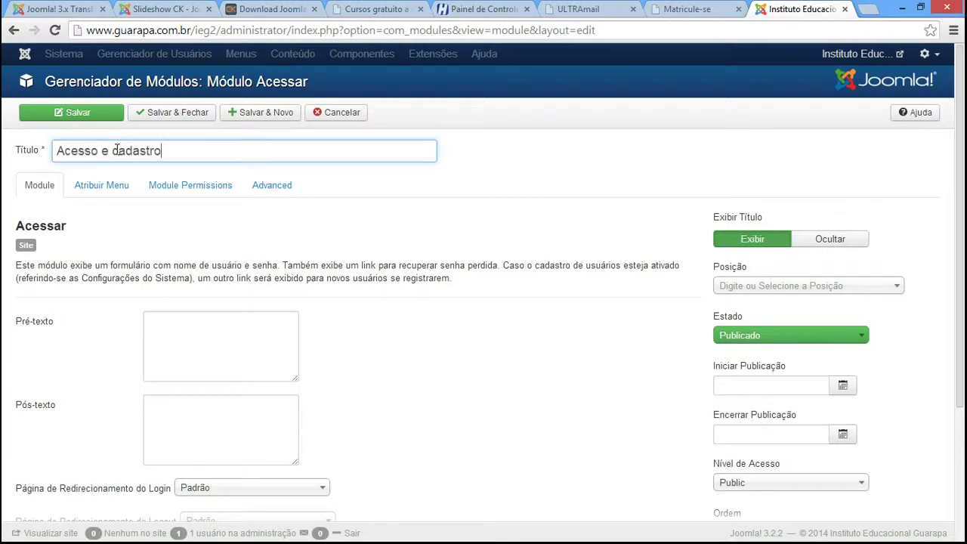
triple_click(115, 151)
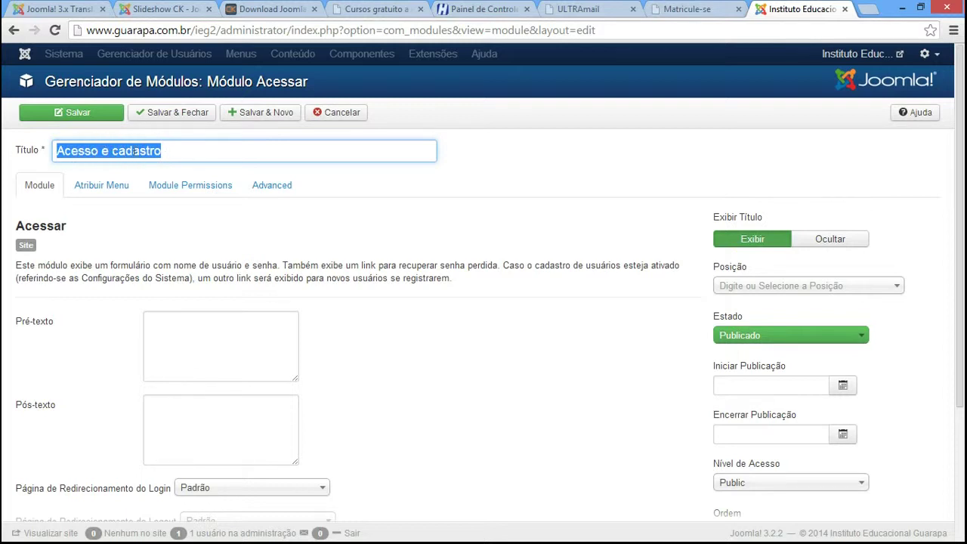
left_click(207, 153)
left_click_drag(148, 156, 52, 156)
left_click(703, 10)
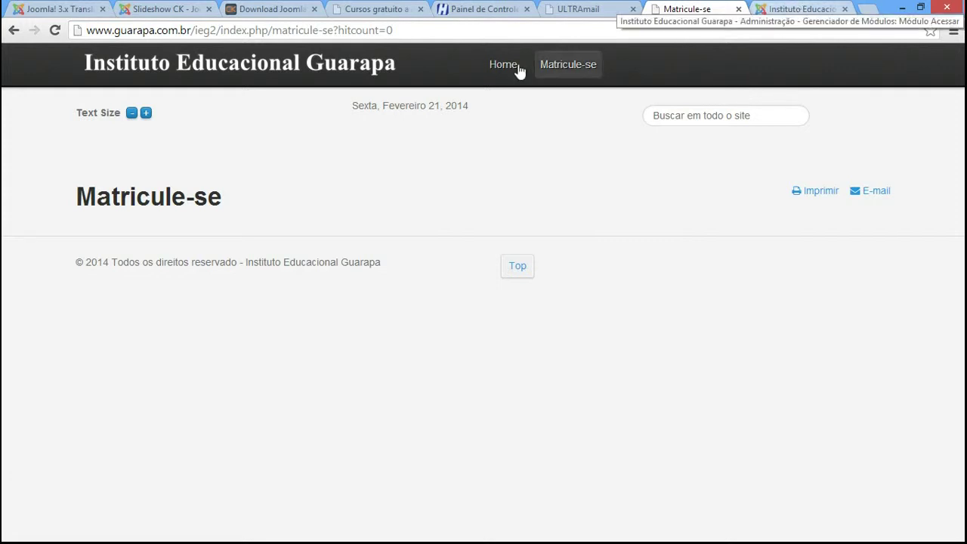
key("ctrl+Tab")
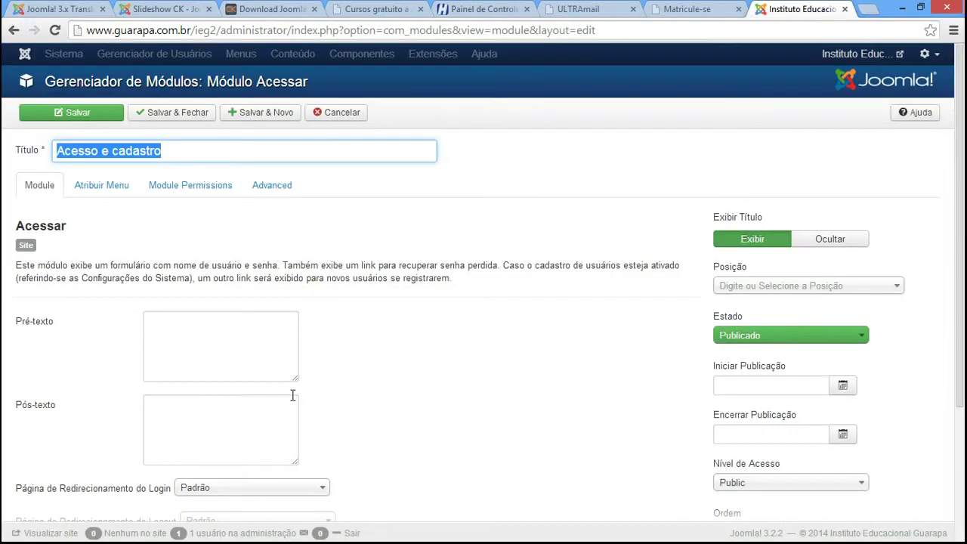
Assign the module to 'Apenas nas páginas selecionadas' with Home unticked, leaving only Matricule-se.
left_click(108, 195)
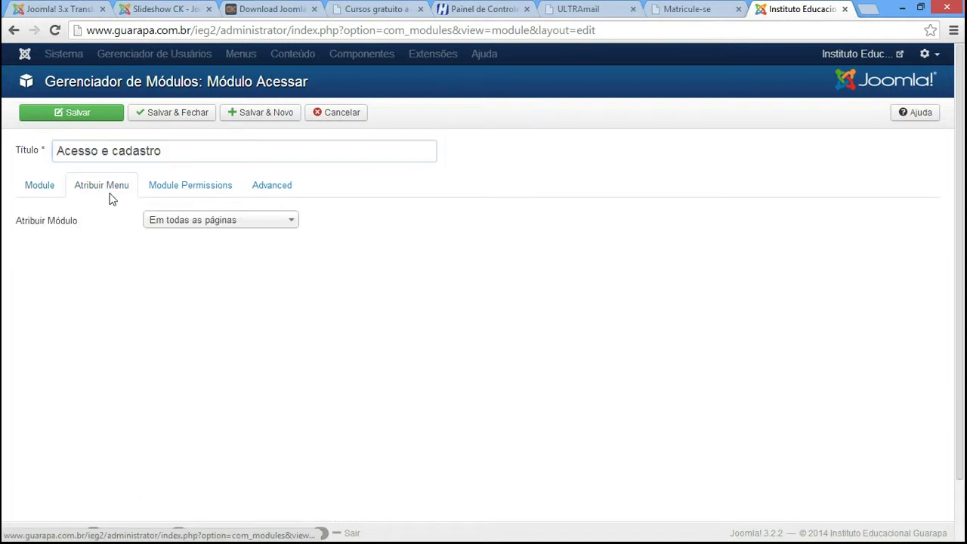
left_click(198, 223)
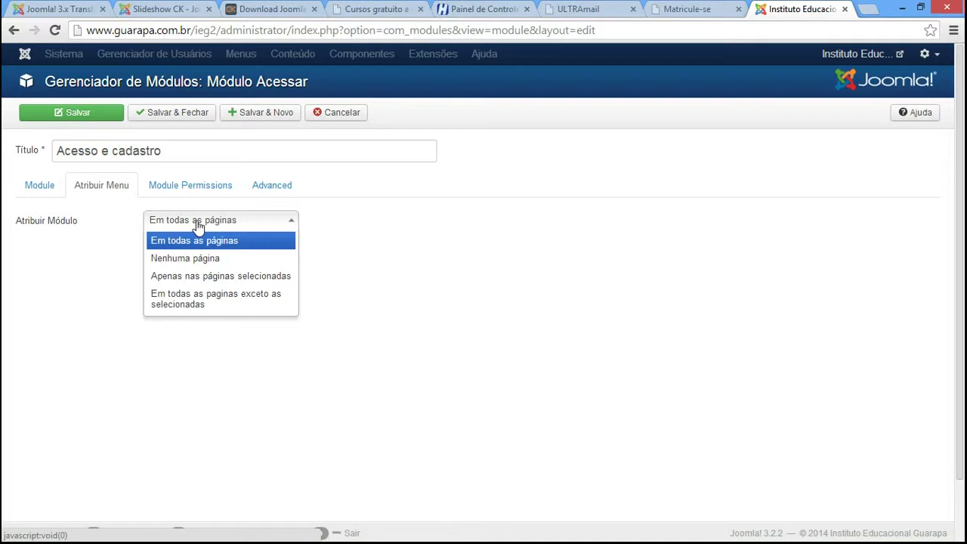
left_click(198, 276)
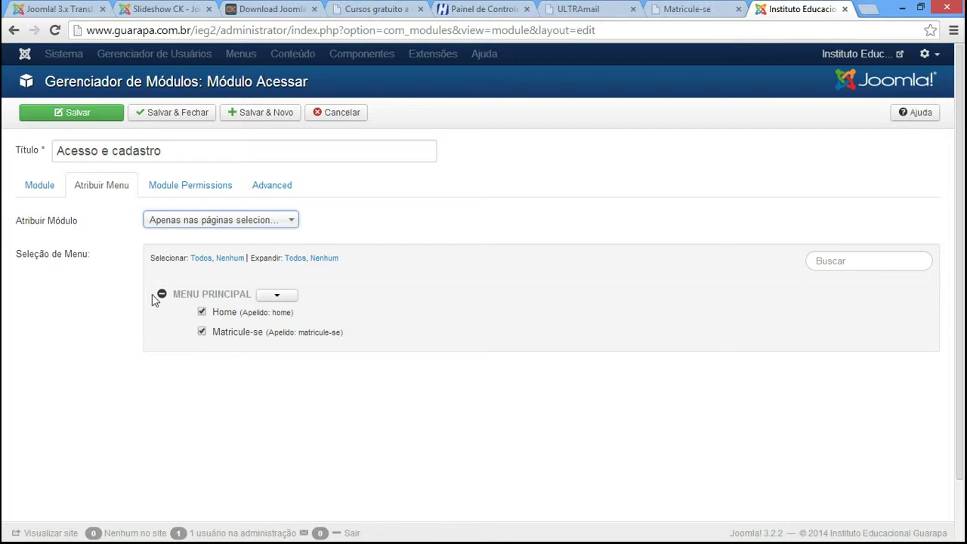
left_click(203, 313)
left_click(204, 313)
left_click(203, 313)
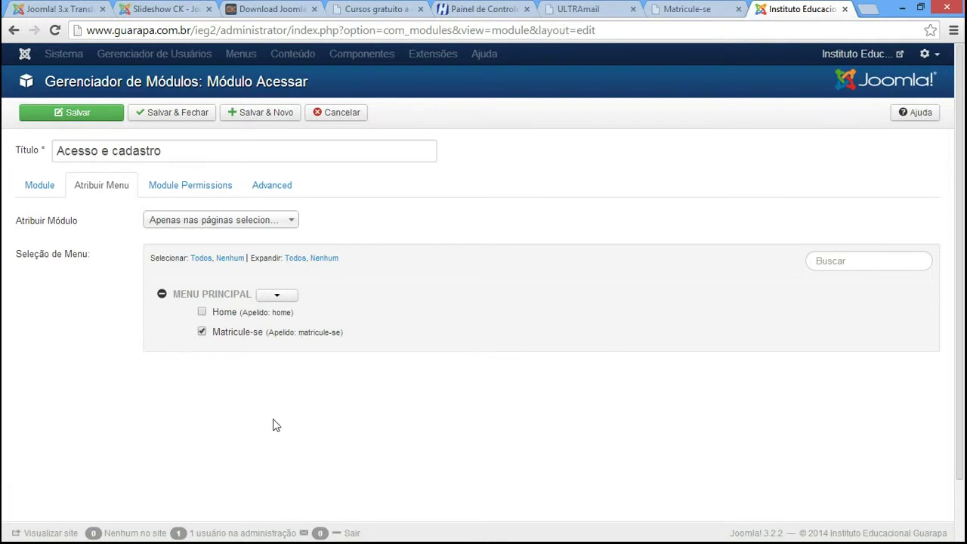
left_click(40, 193)
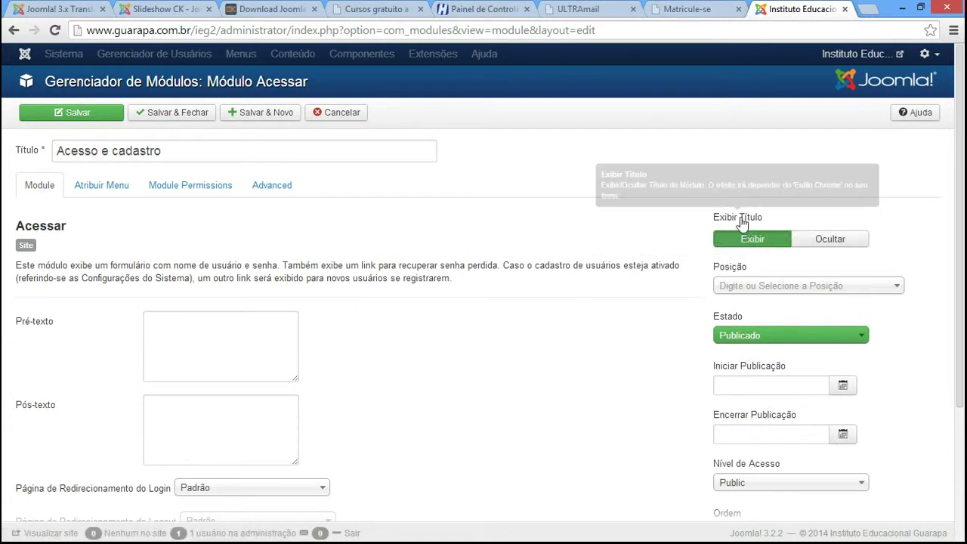
Set Exibir Título to Ocultar and place the module in the Feature A position.
left_click(827, 241)
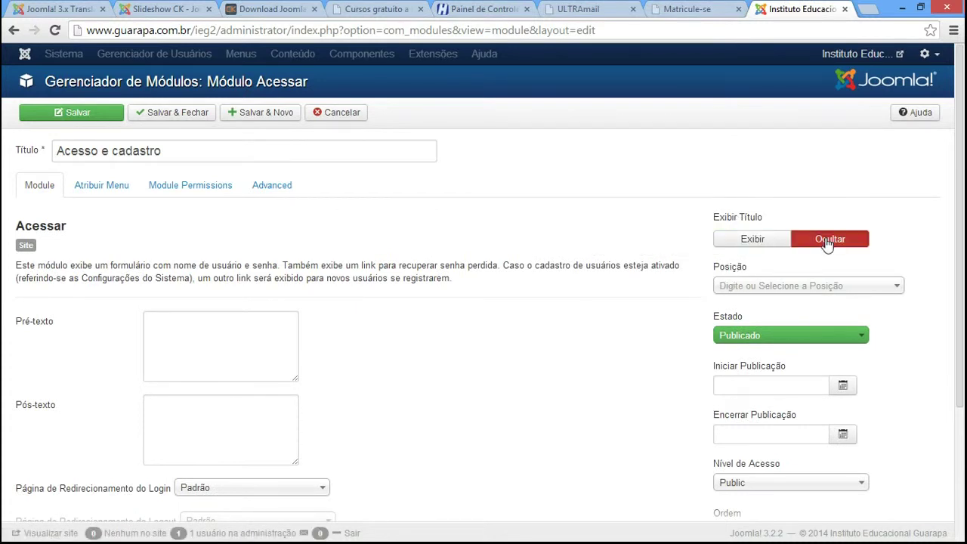
key("ctrl+shift+Tab")
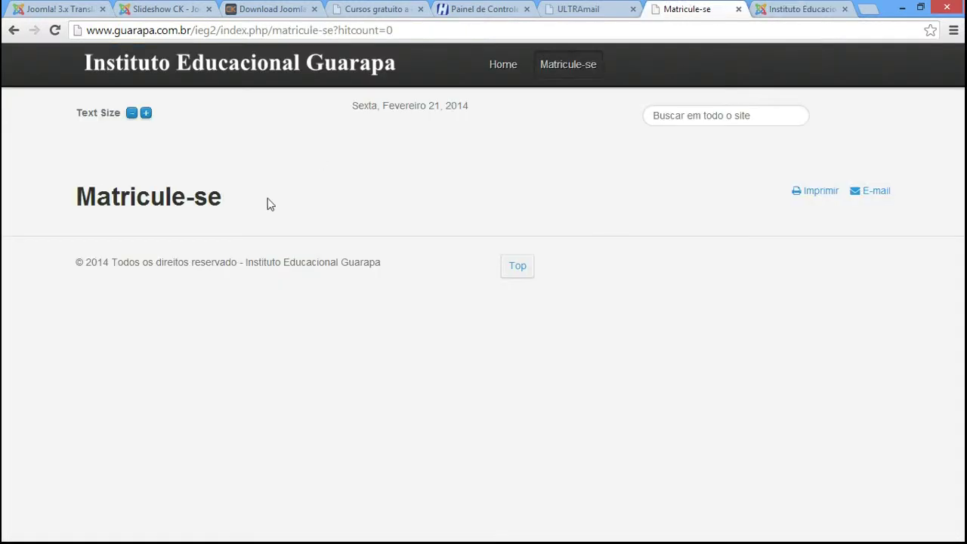
key("ctrl+Tab")
scroll(932, 216, "down", 1)
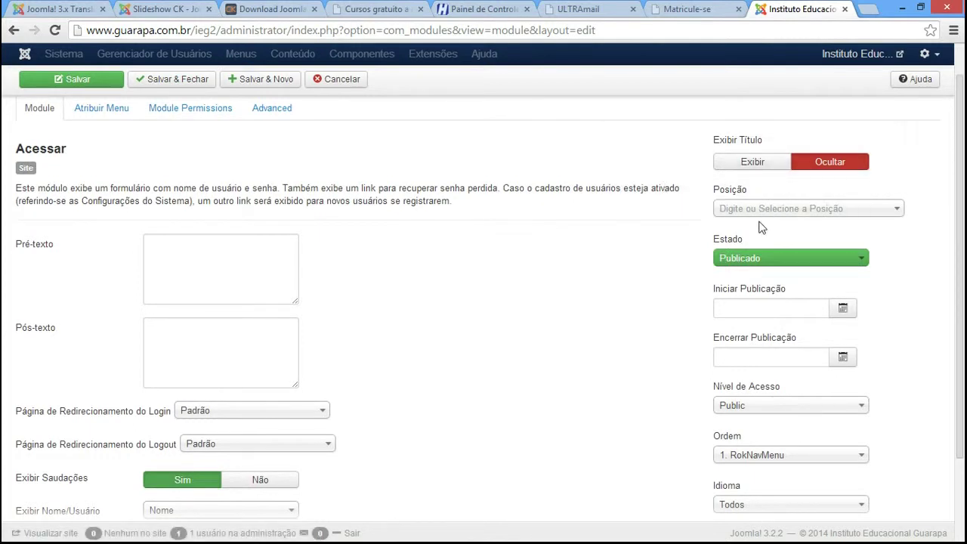
left_click(761, 211)
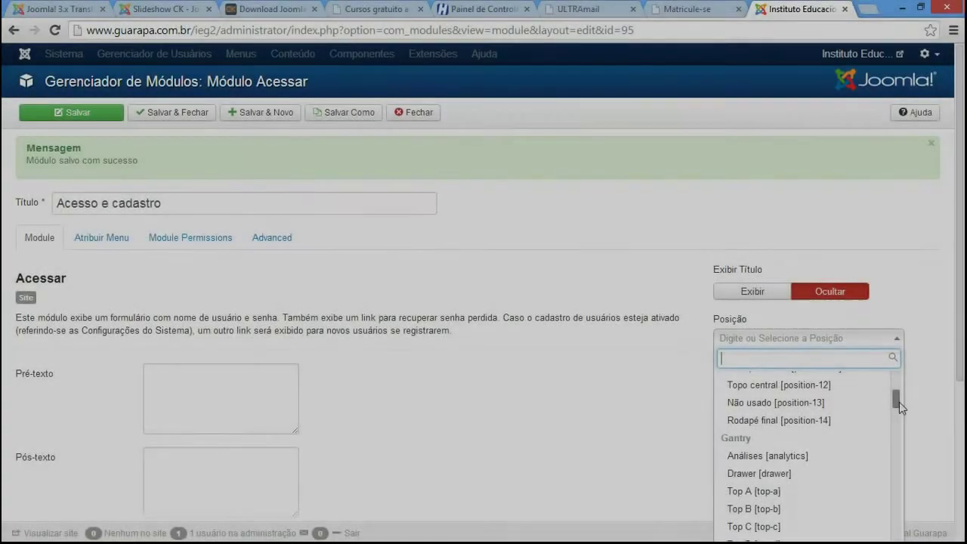
left_click_drag(899, 402, 898, 415)
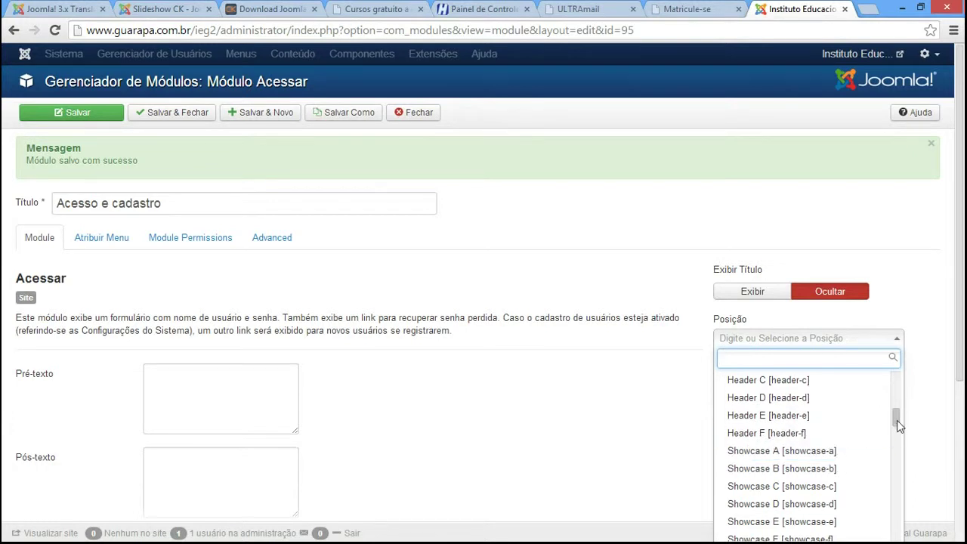
left_click_drag(896, 418, 897, 429)
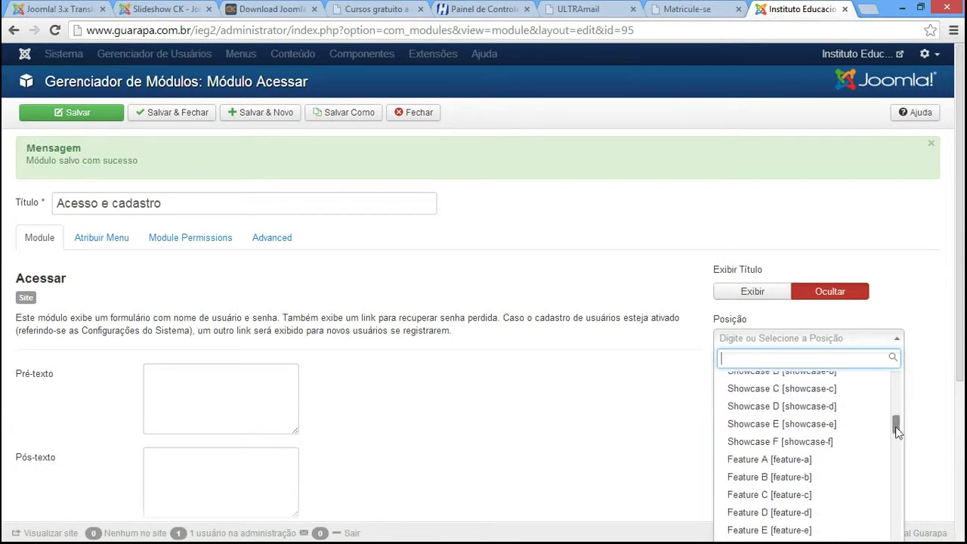
left_click(752, 461)
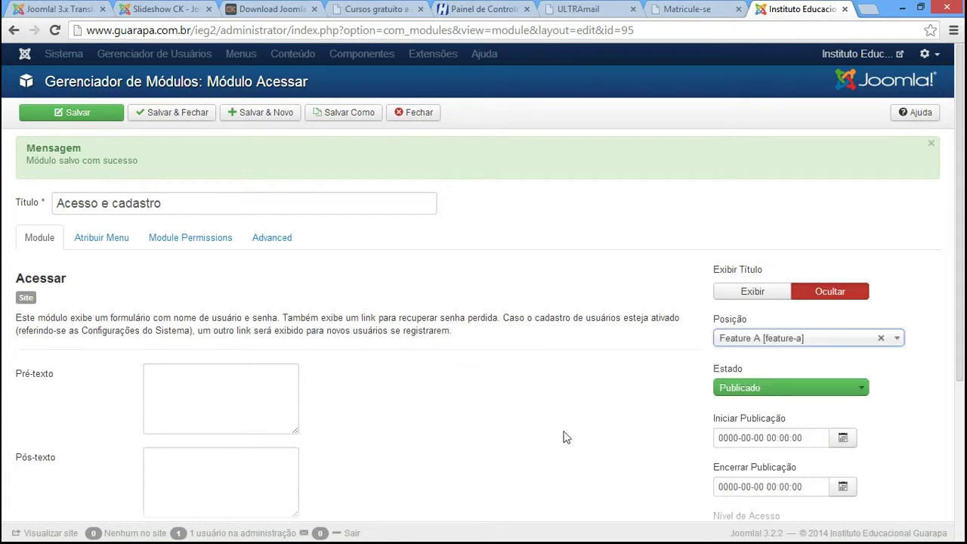
Save the module and view the login form on the public Matricule-se page.
left_click(117, 243)
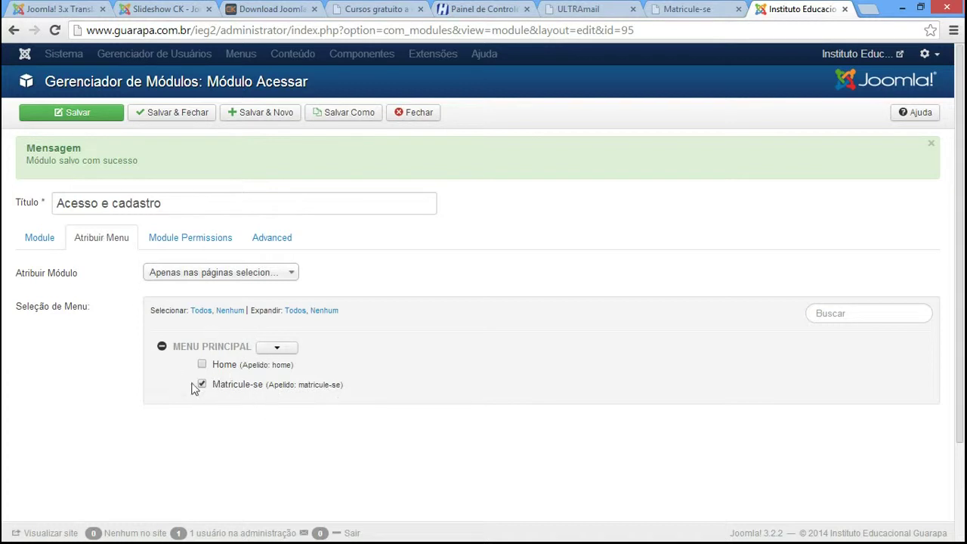
left_click(50, 238)
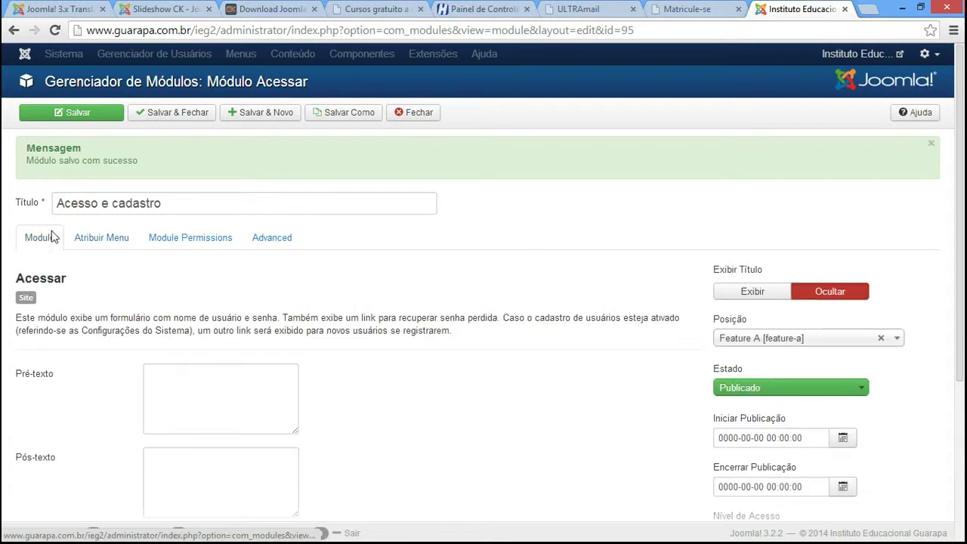
left_click(75, 117)
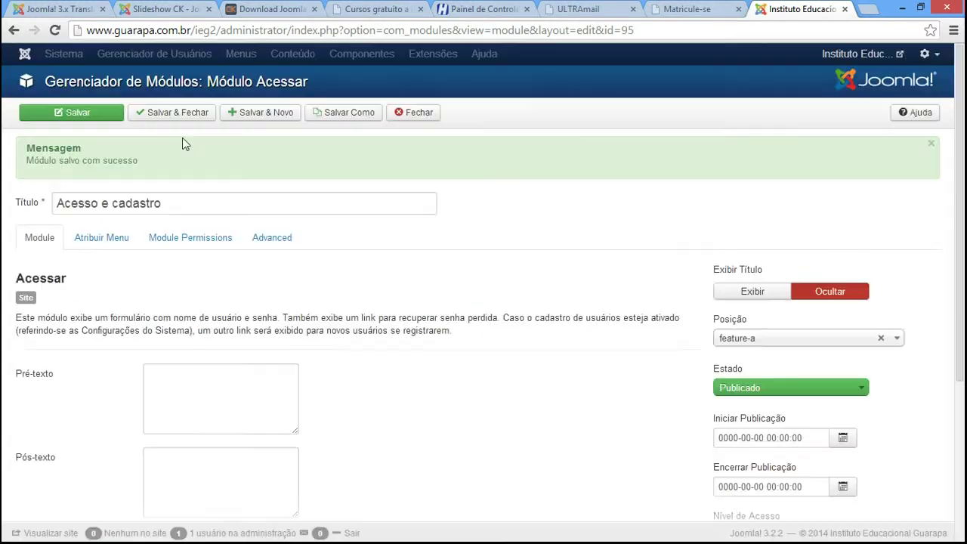
left_click(708, 8)
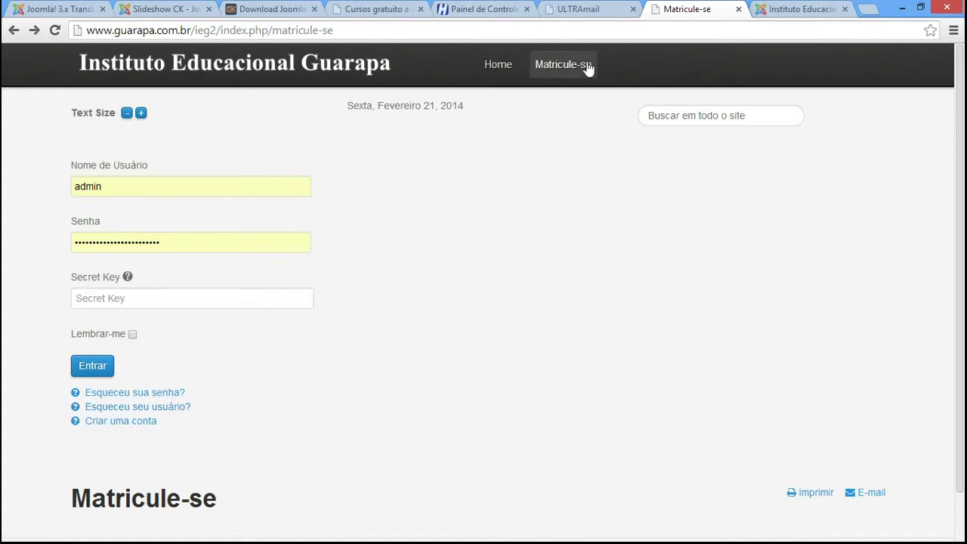
scroll(88, 367, "down", 1)
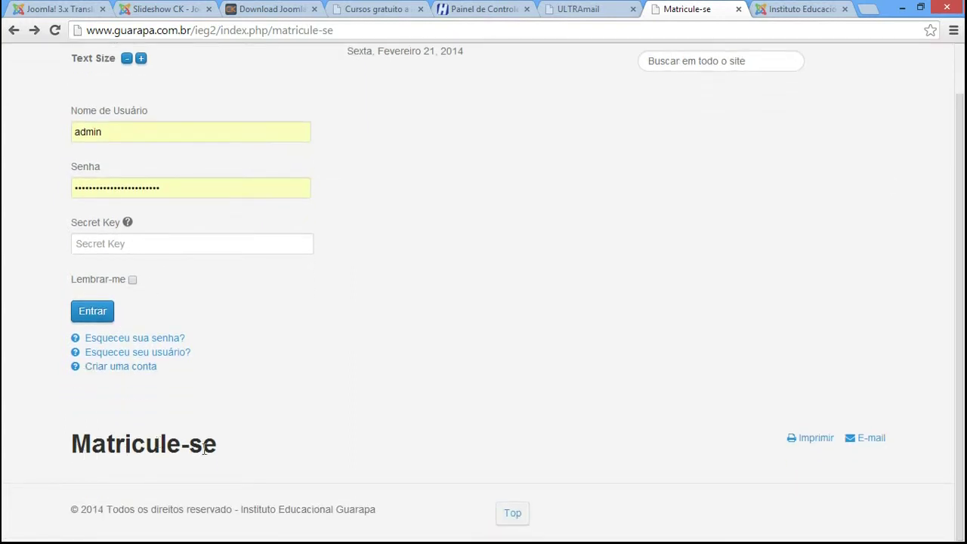
scroll(965, 390, "up", 1)
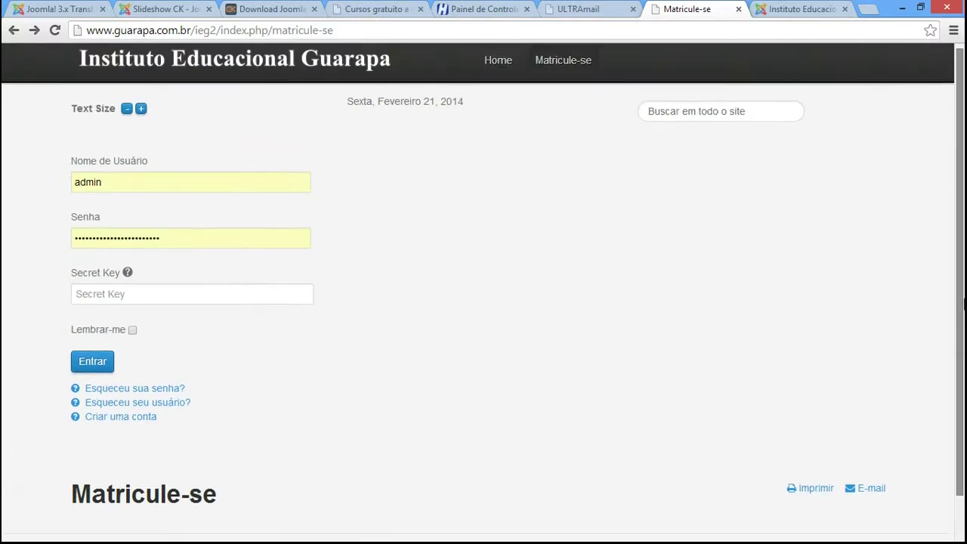
scroll(965, 305, "down", 1)
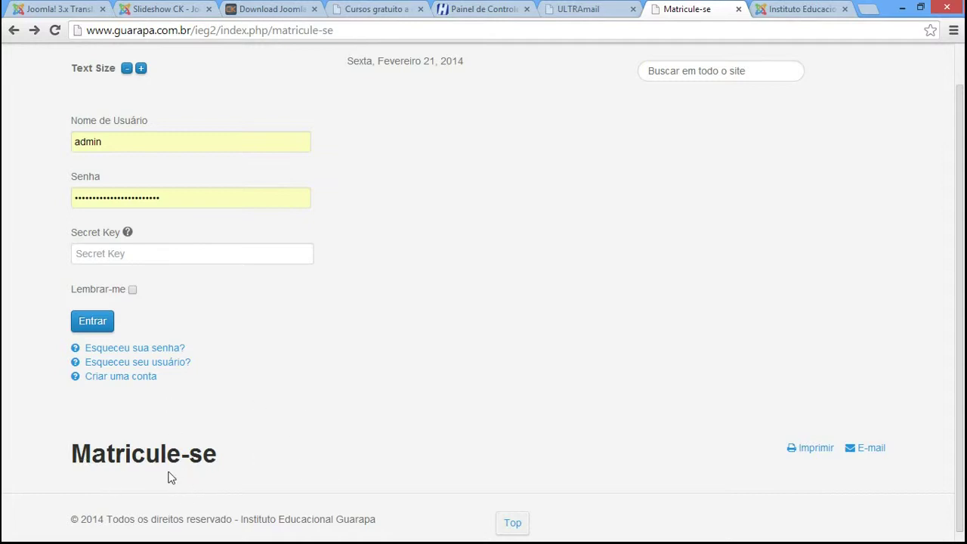
scroll(960, 454, "up", 1)
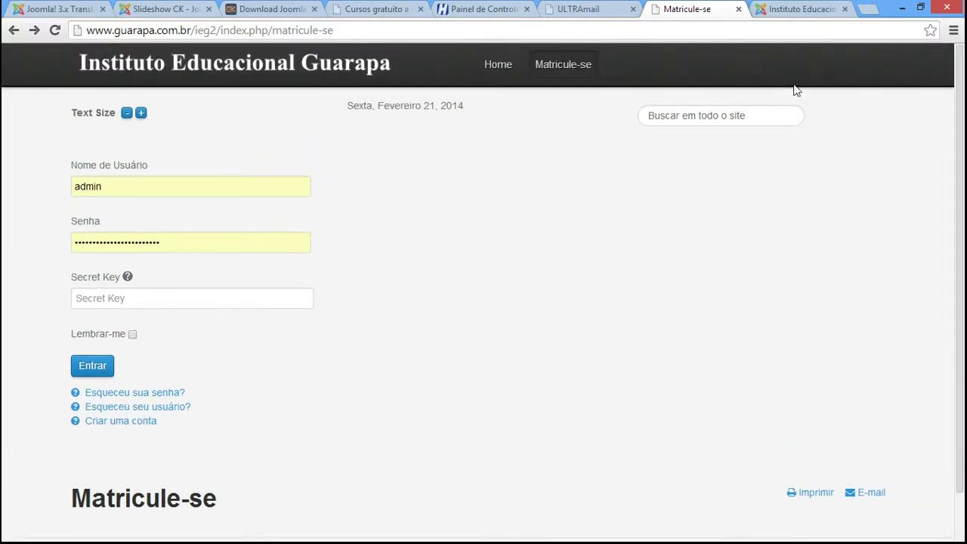
Change the login module's position to Utility A.
left_click(805, 9)
left_click(843, 349)
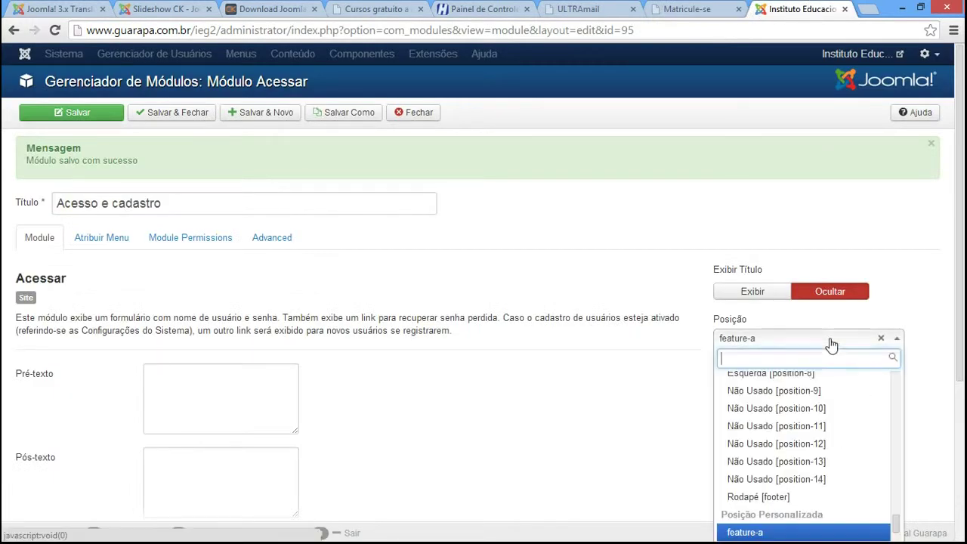
scroll(961, 318, "down", 2)
left_click_drag(897, 390, 896, 307)
scroll(896, 280, "down", 1)
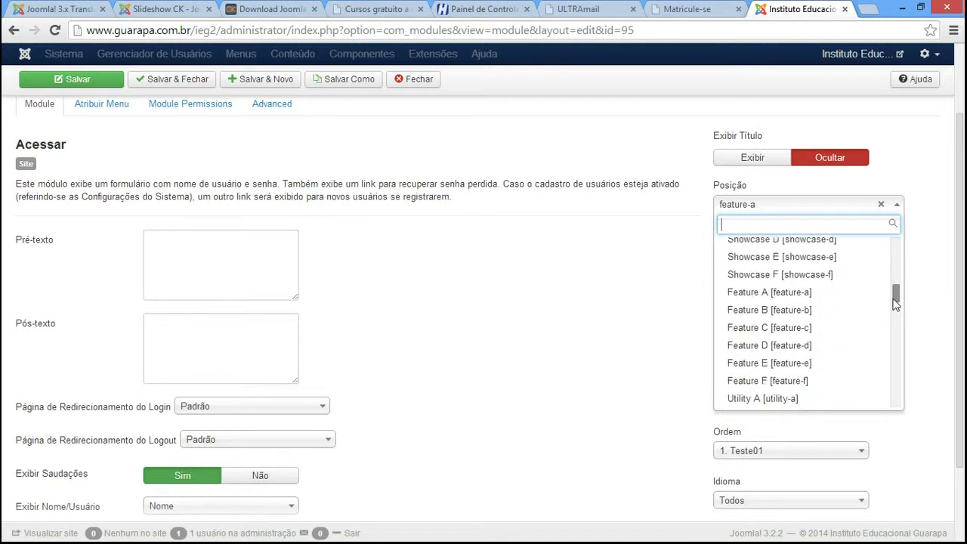
scroll(898, 303, "down", 2)
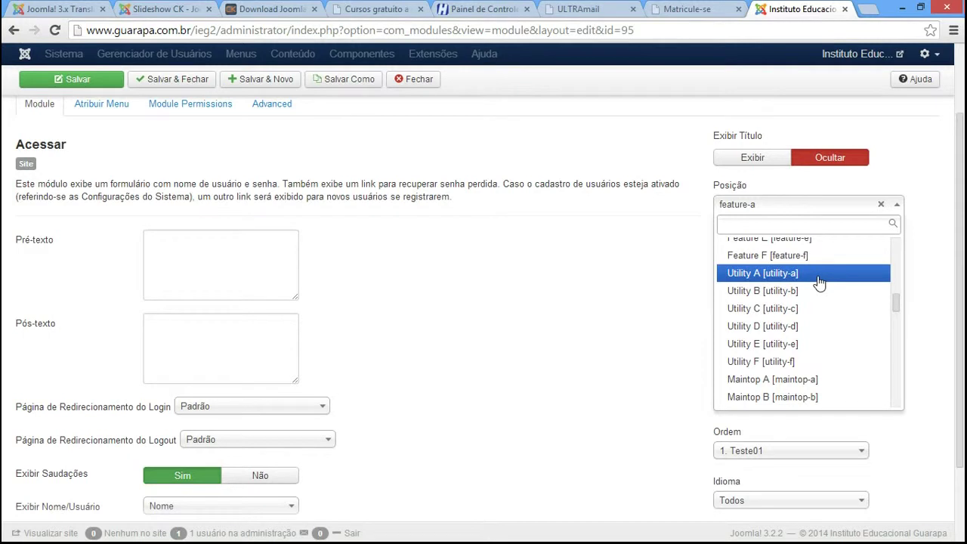
left_click(820, 281)
Save the module and reload the public Matricule-se page to check it.
left_click(74, 79)
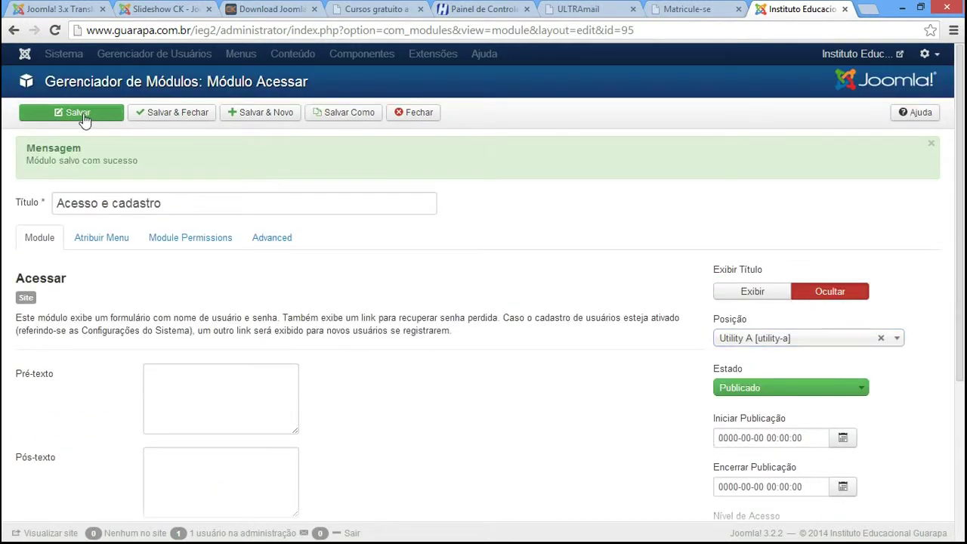
key("ctrl+shift+Tab")
left_click(59, 34)
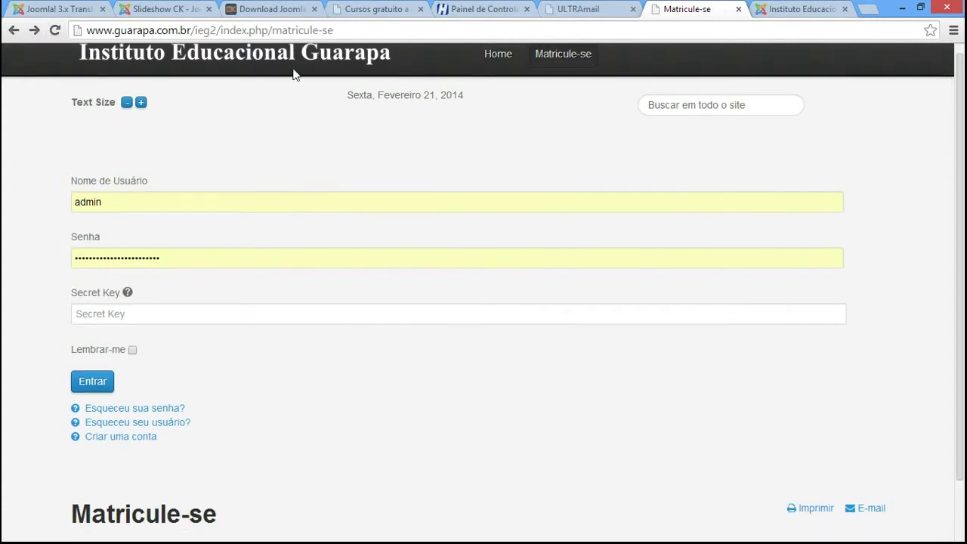
scroll(869, 281, "down", 1)
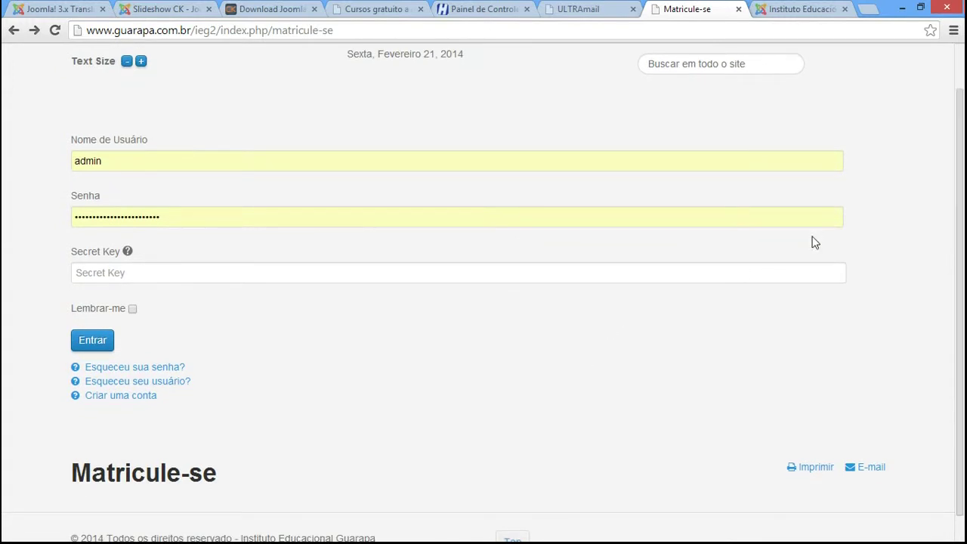
scroll(961, 290, "up", 1)
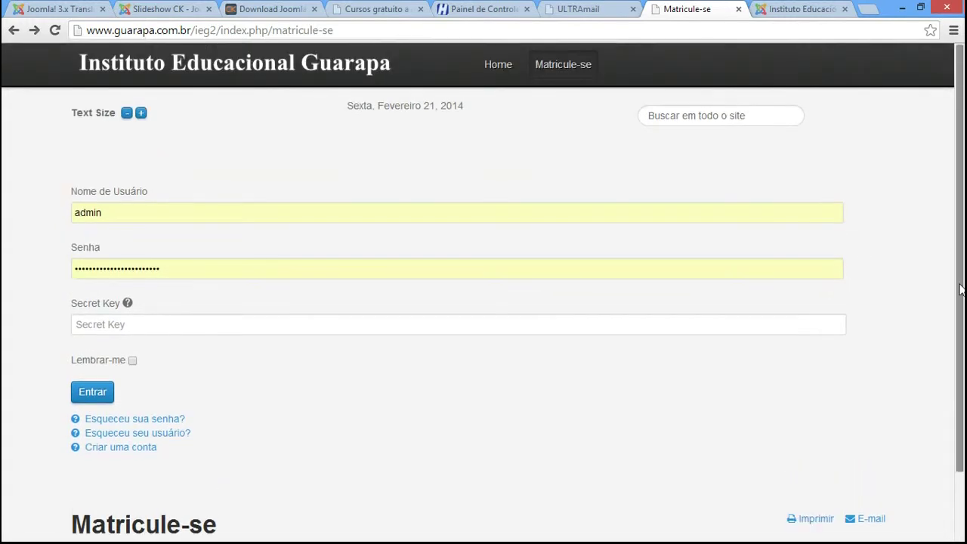
scroll(944, 374, "down", 1)
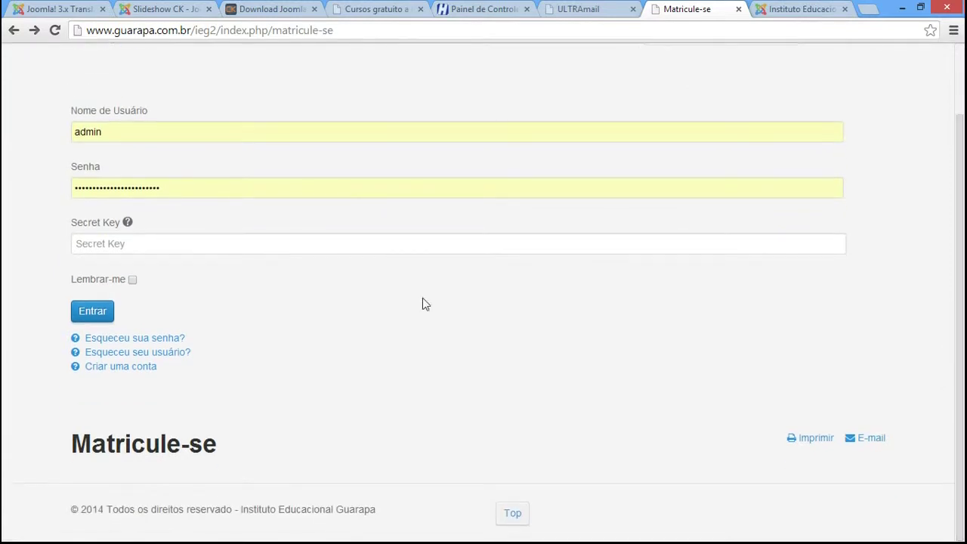
left_click_drag(69, 451, 309, 455)
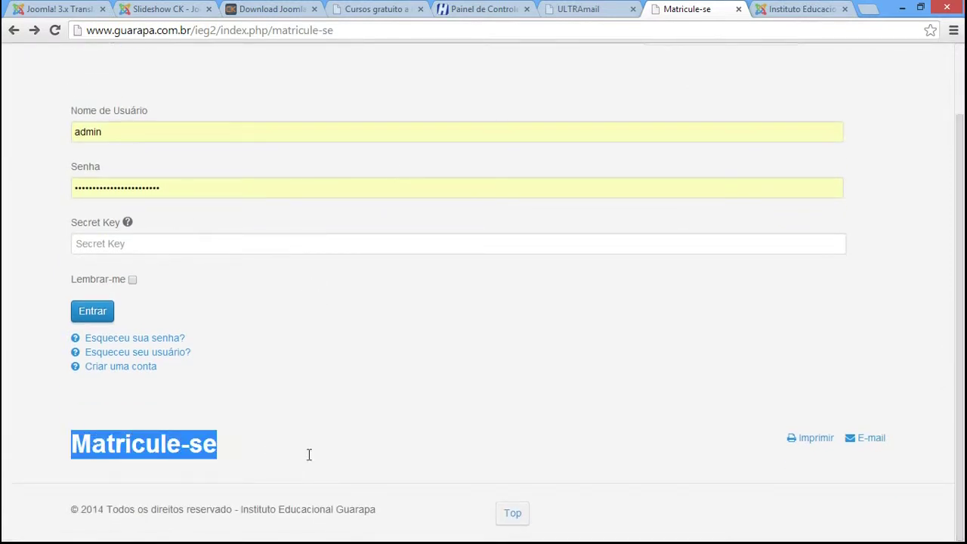
left_click(215, 453)
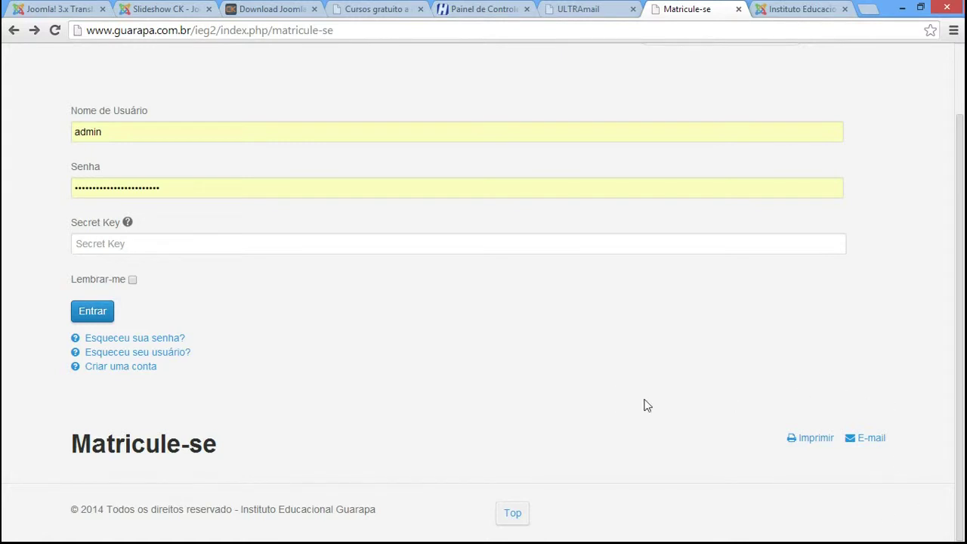
left_click_drag(69, 444, 264, 446)
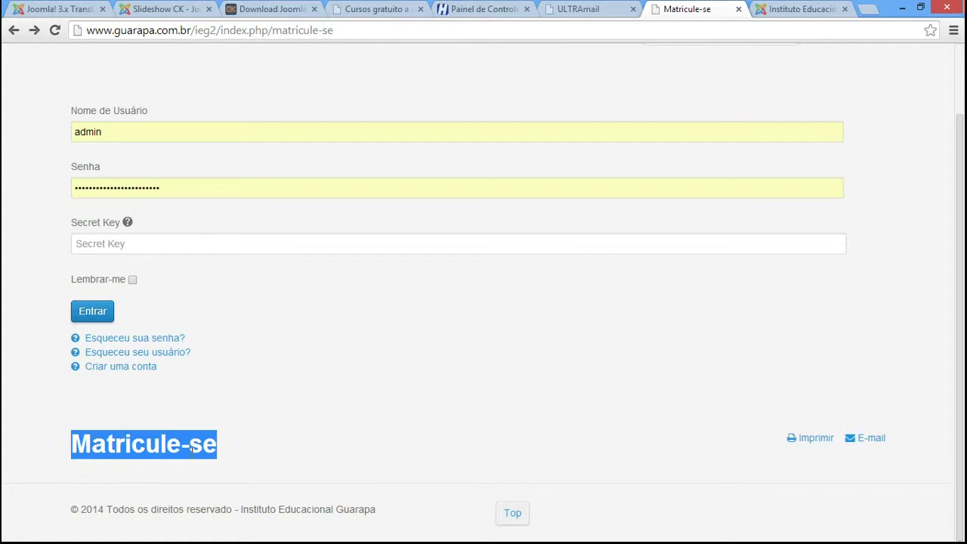
left_click(250, 453)
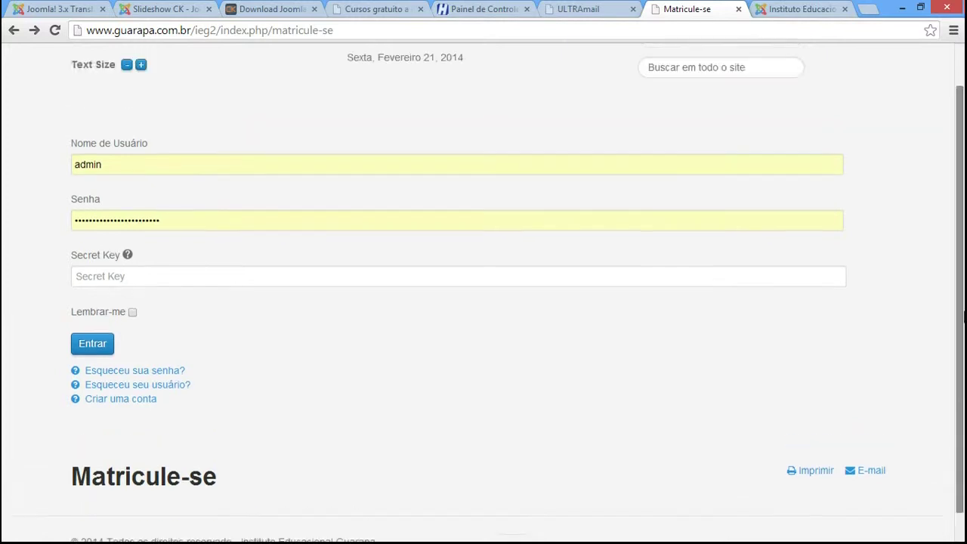
scroll(483, 302, "up", 1)
left_click(480, 69)
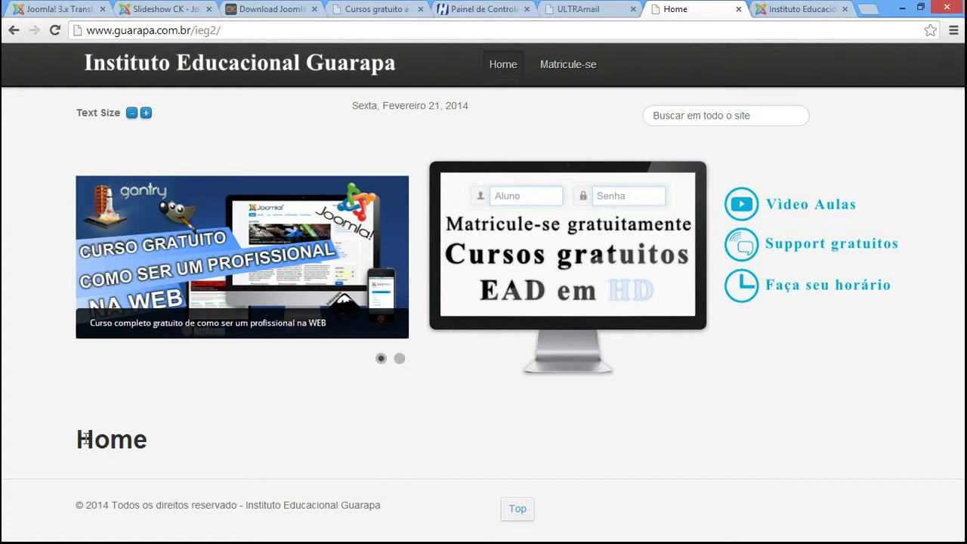
left_click_drag(81, 438, 174, 439)
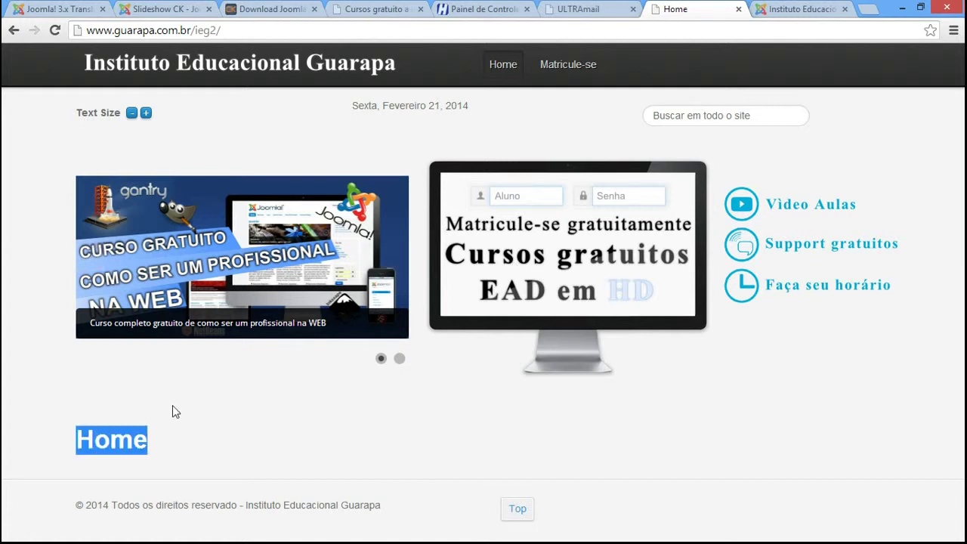
left_click(173, 412)
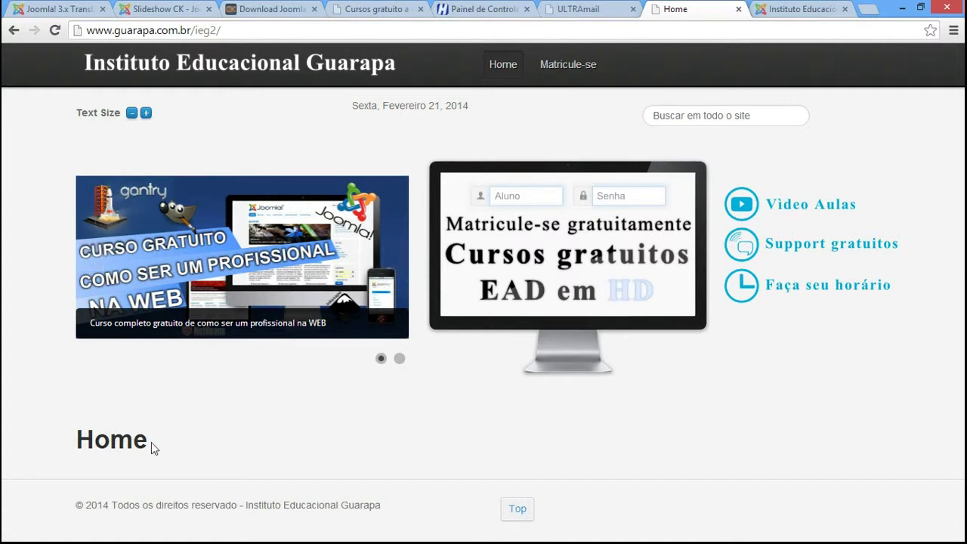
left_click_drag(79, 441, 179, 447)
left_click(203, 438)
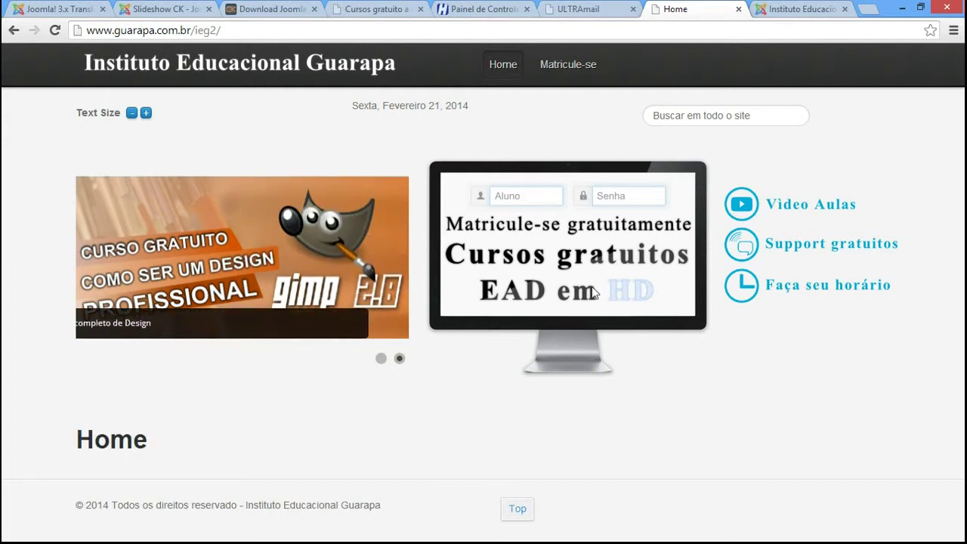
mouse_move(319, 278)
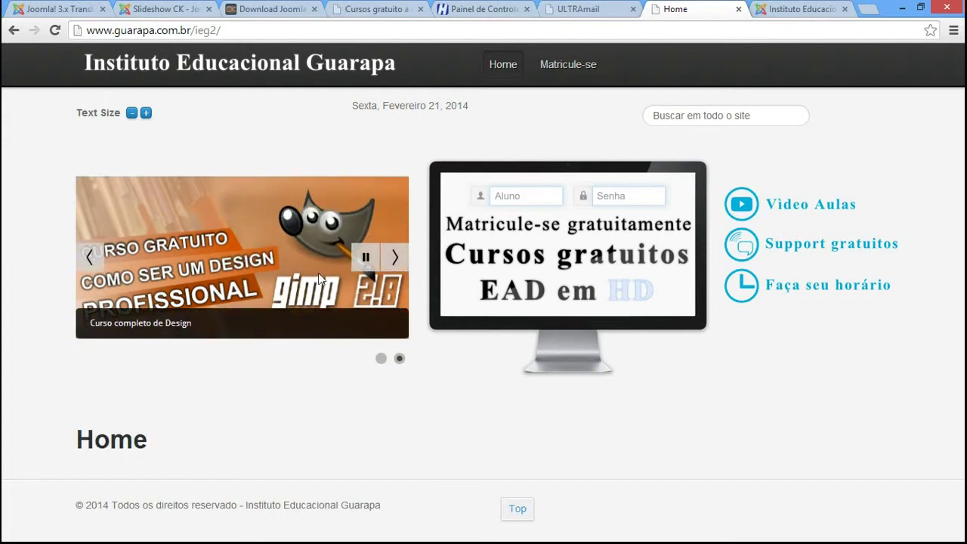
left_click(573, 87)
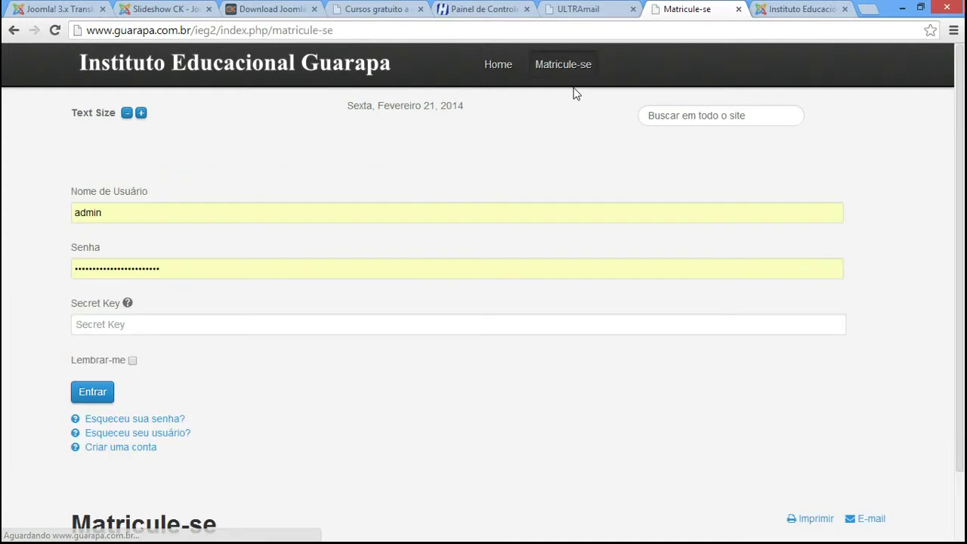
Check that the Matricule-se page shows no login form, then return to the Acessar editor.
scroll(962, 158, "down", 1)
scroll(962, 157, "down", 1)
scroll(962, 157, "up", 2)
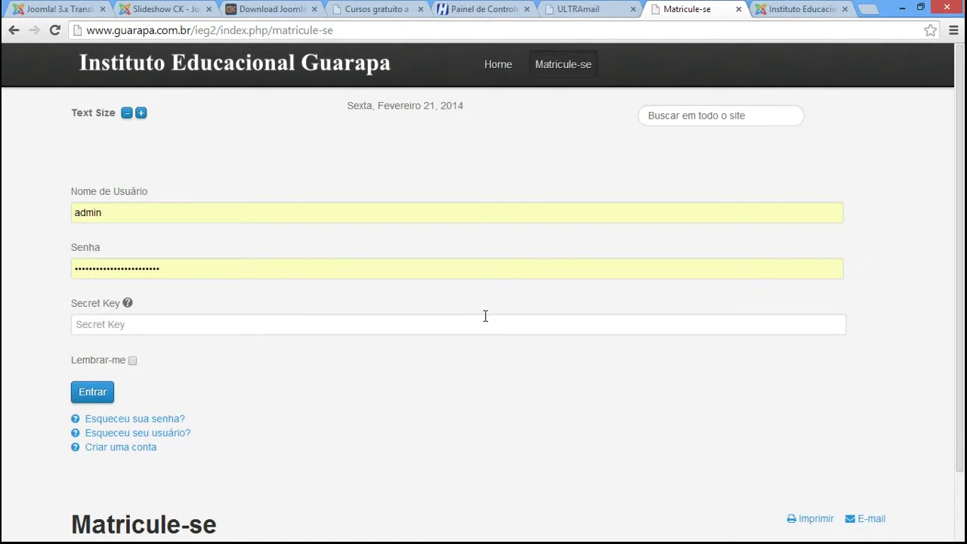
key("ctrl+Tab")
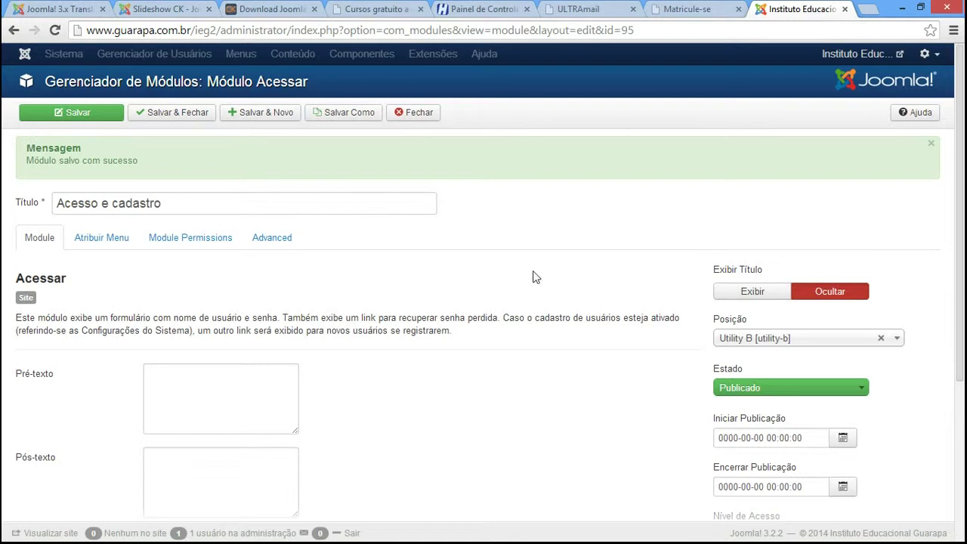
left_click(684, 9)
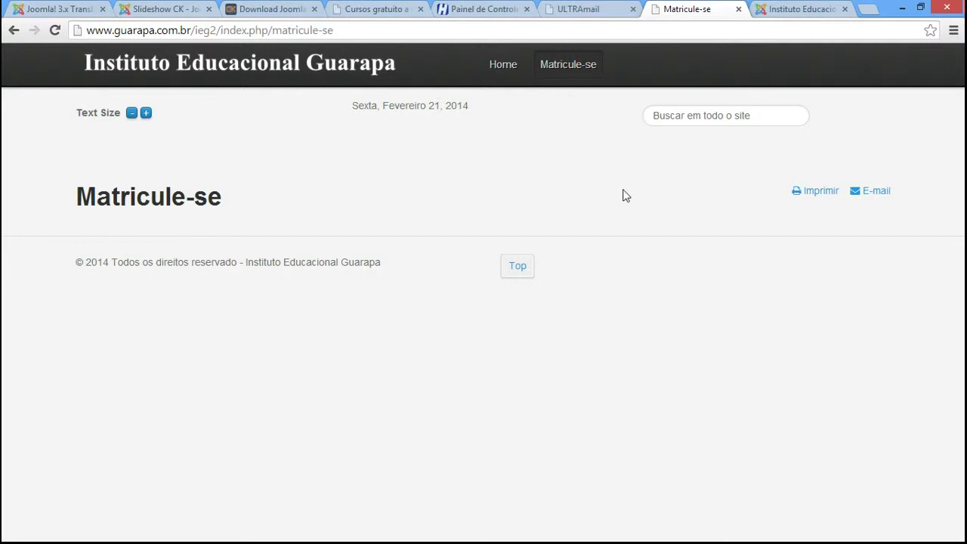
left_click(797, 8)
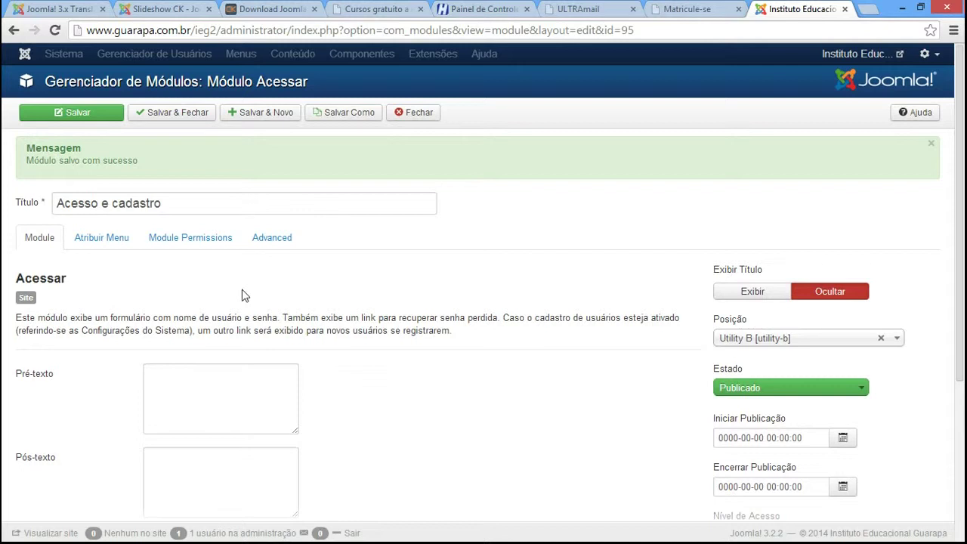
In the Notepad notes, add a row of '=' and the line {loadposition nome-da-posição-do-modulo}.
mouse_move(279, 541)
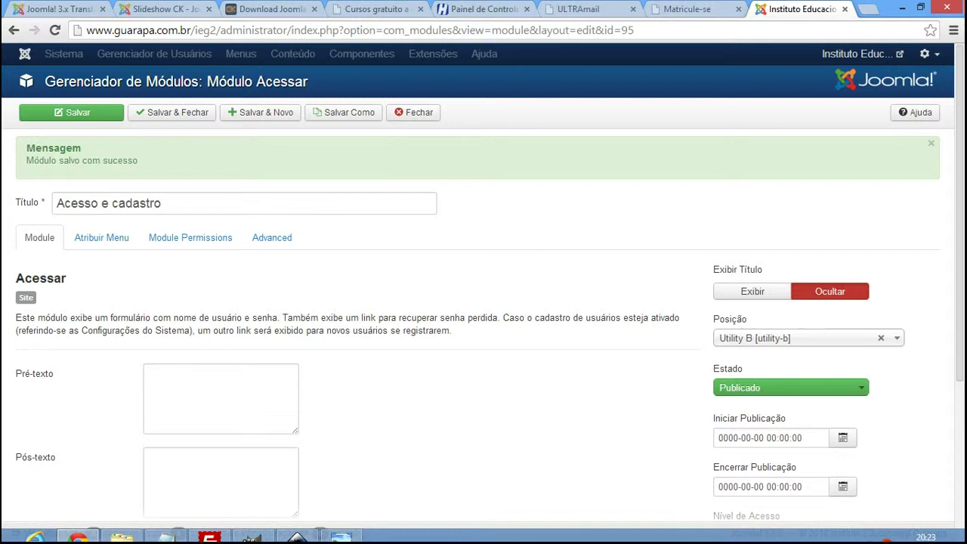
left_click(166, 530)
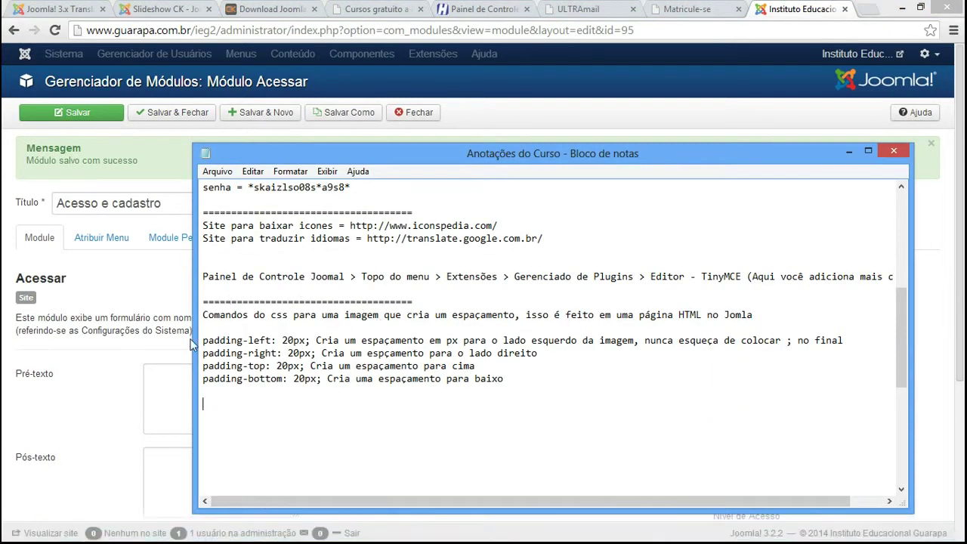
type("=======================================")
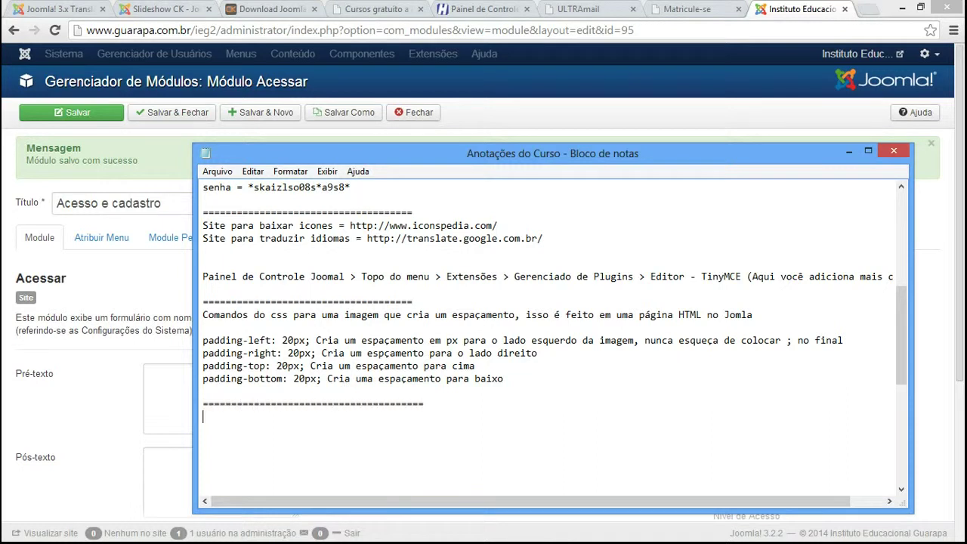
key("Return")
type("{")
type("}")
left_click(208, 429)
type("loadposition")
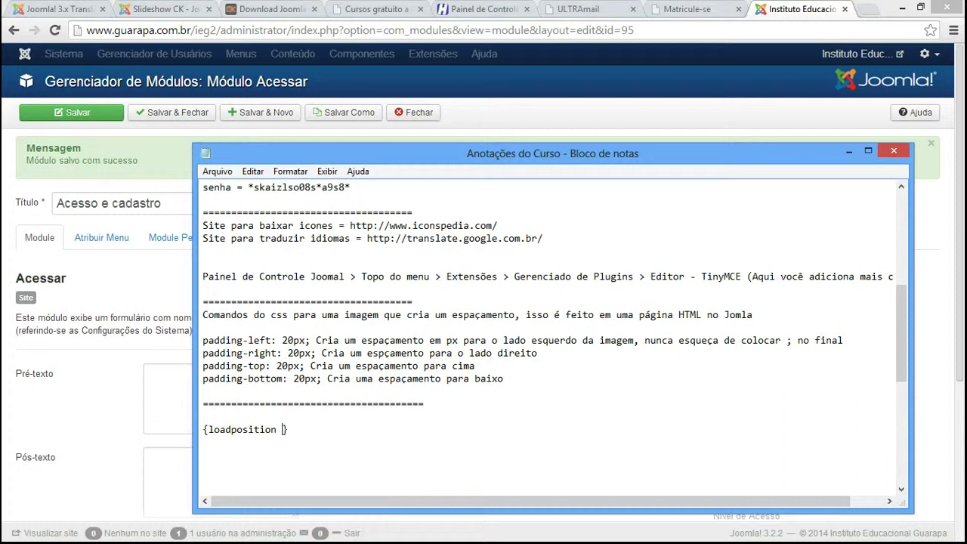
type("nome-da-posição-do-modulo")
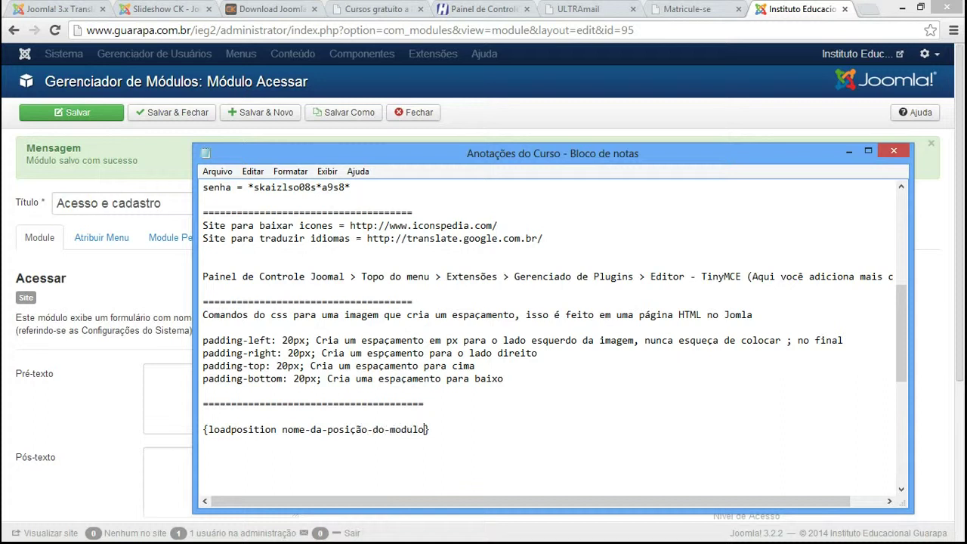
Add the heading 'Como inserir um Modulo em um artigo' above it and select the placeholder name.
left_click(305, 416)
key("Return")
type("Como inser")
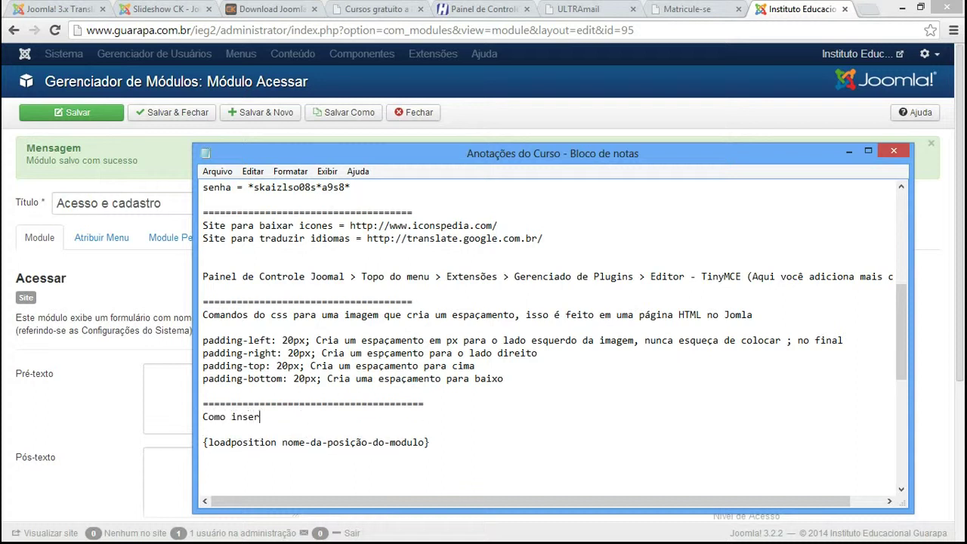
type("ir um Modulo em um ")
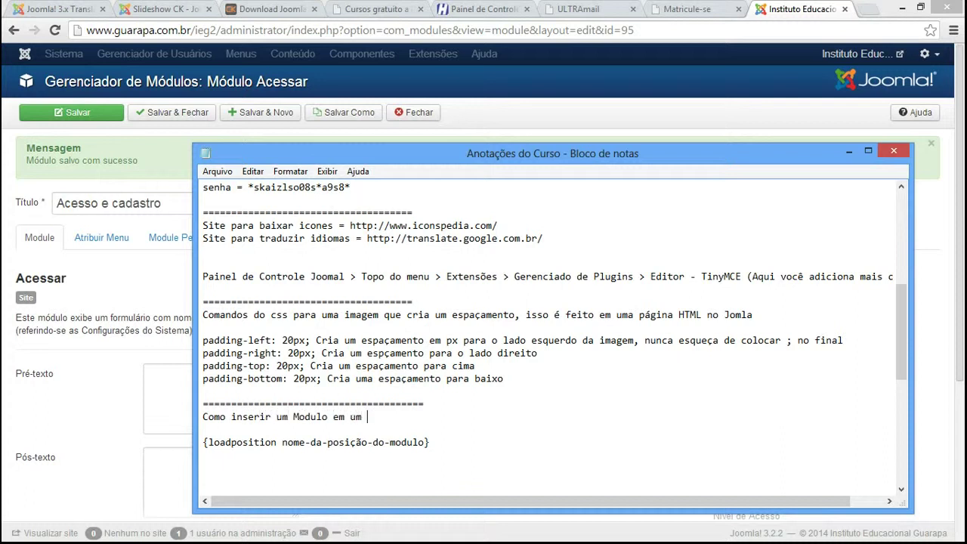
type("artigo")
left_click_drag(430, 442, 195, 441)
left_click(323, 442)
left_click(282, 442)
left_click(427, 442, "shift")
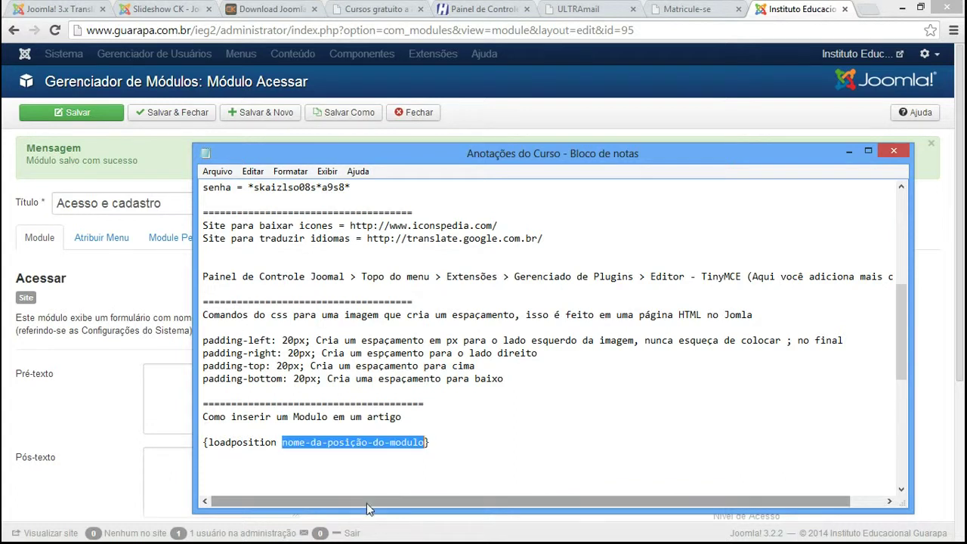
left_click(846, 150)
Type formulario-de-acesso-e-cadastro in the Posição search box, copy it, and bring Notepad back.
left_click(799, 344)
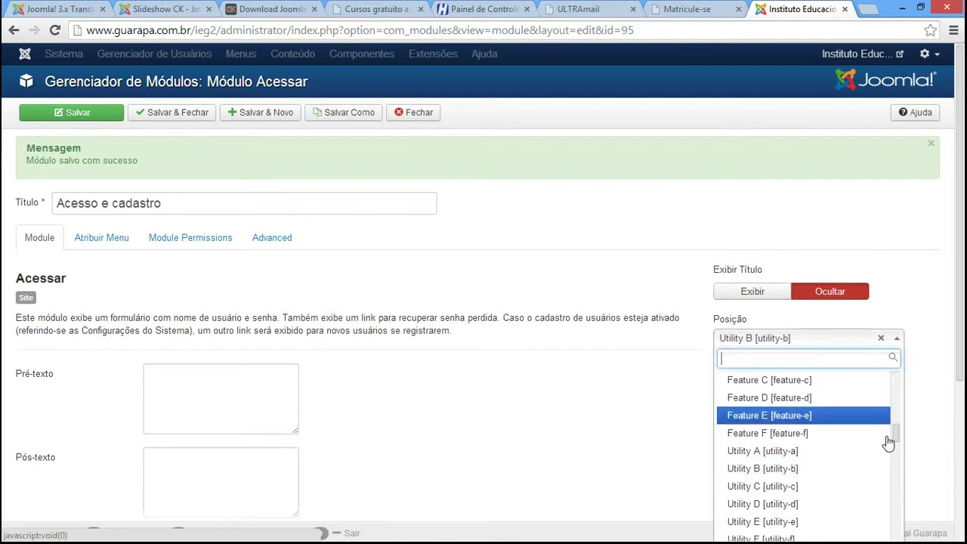
left_click_drag(897, 433, 897, 383)
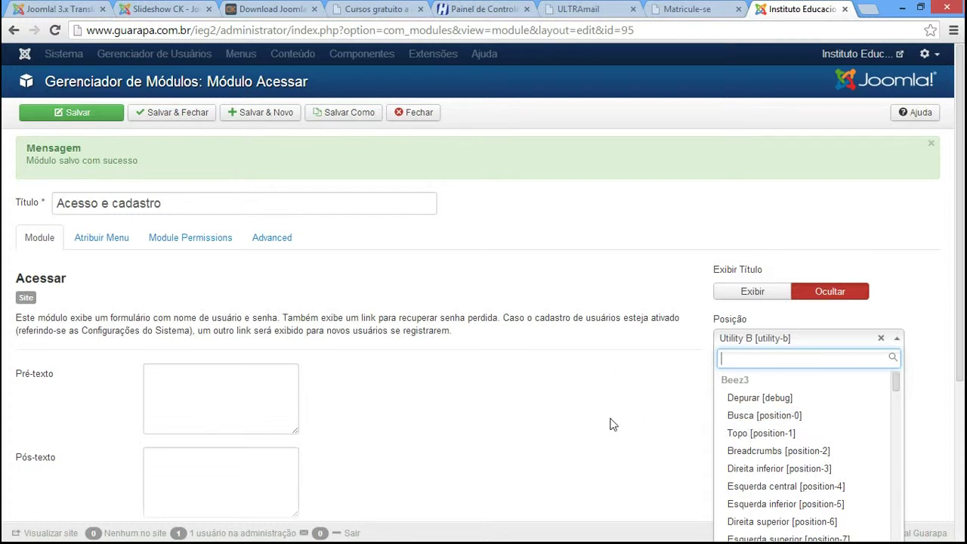
type("acesso")
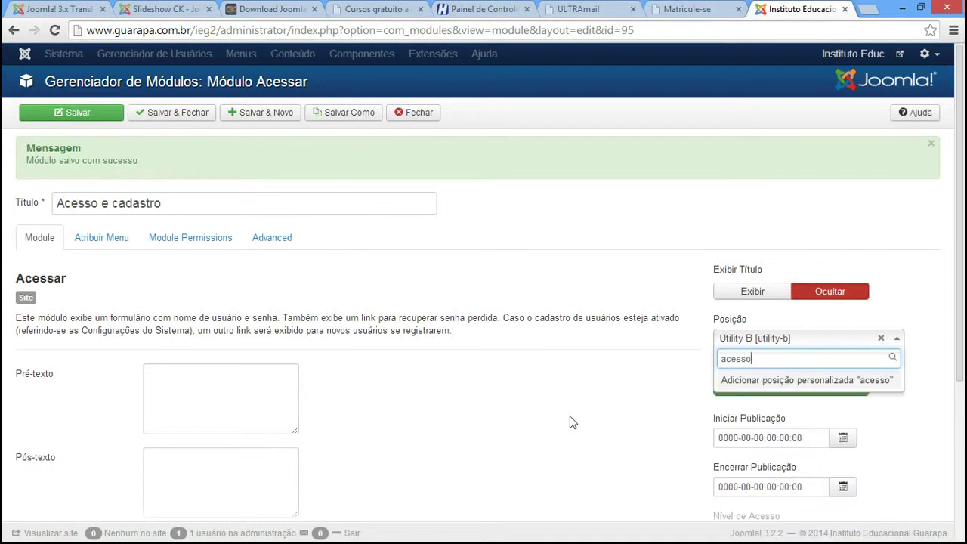
key("ctrl+a")
type("formulario-")
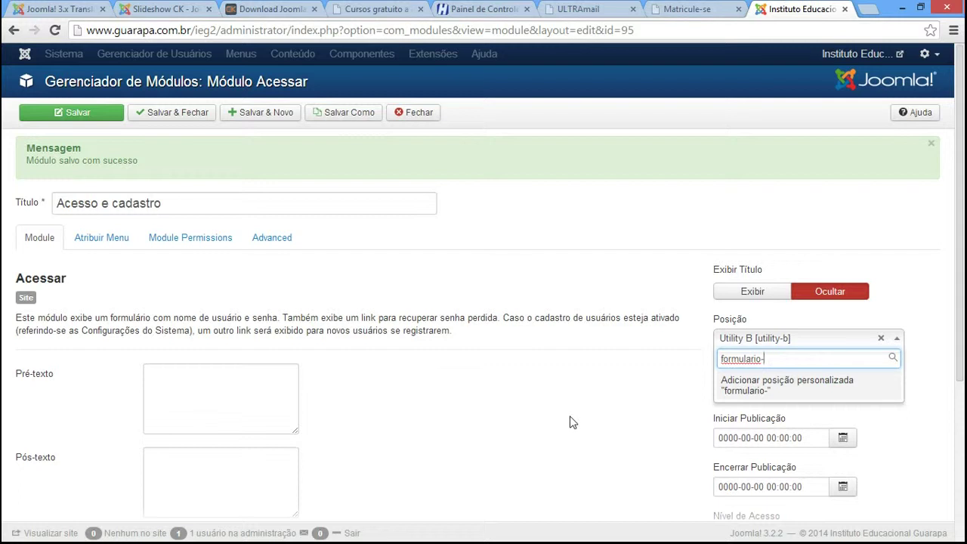
type("de-acesso-e-cadastro")
left_click_drag(867, 359, 720, 358)
key("ctrl+c")
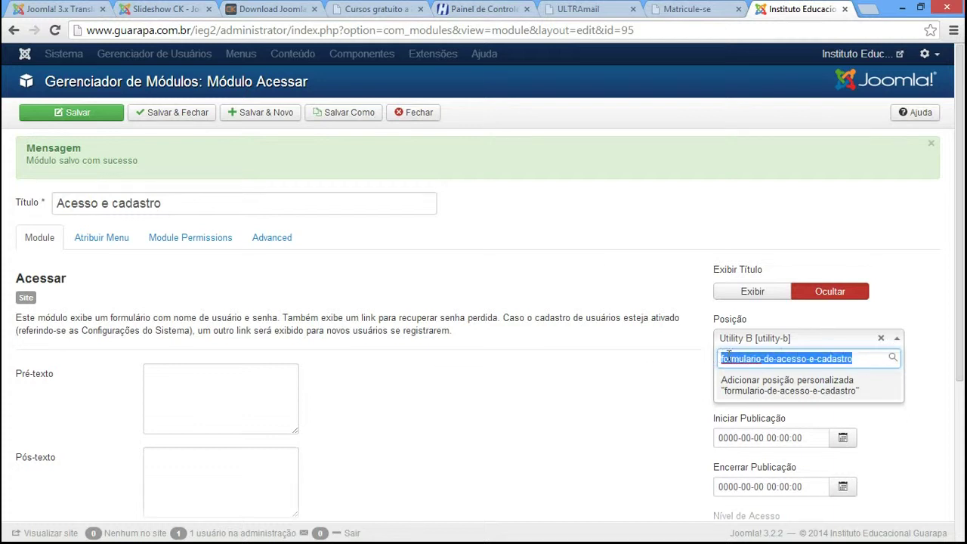
mouse_move(303, 537)
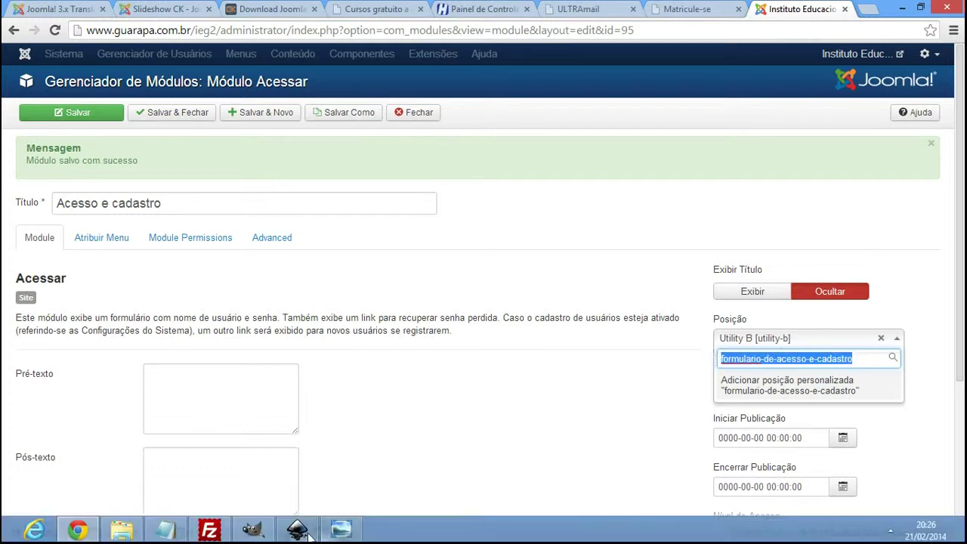
left_click(181, 531)
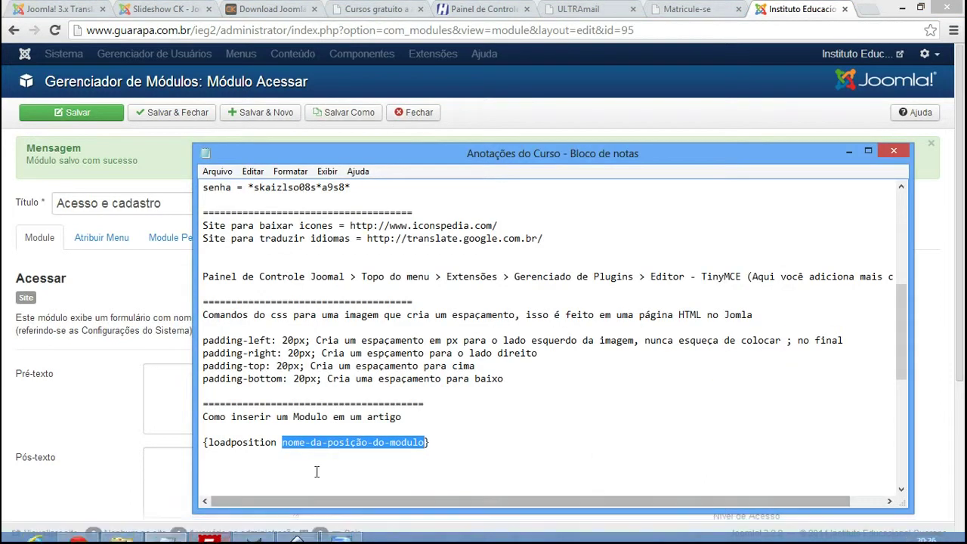
Make the snippet {loadposition formulario-de-acesso-e-cadastro}, copy the line, and select the admin URL in the browser.
key("ctrl+v")
left_click_drag(470, 444, 202, 443)
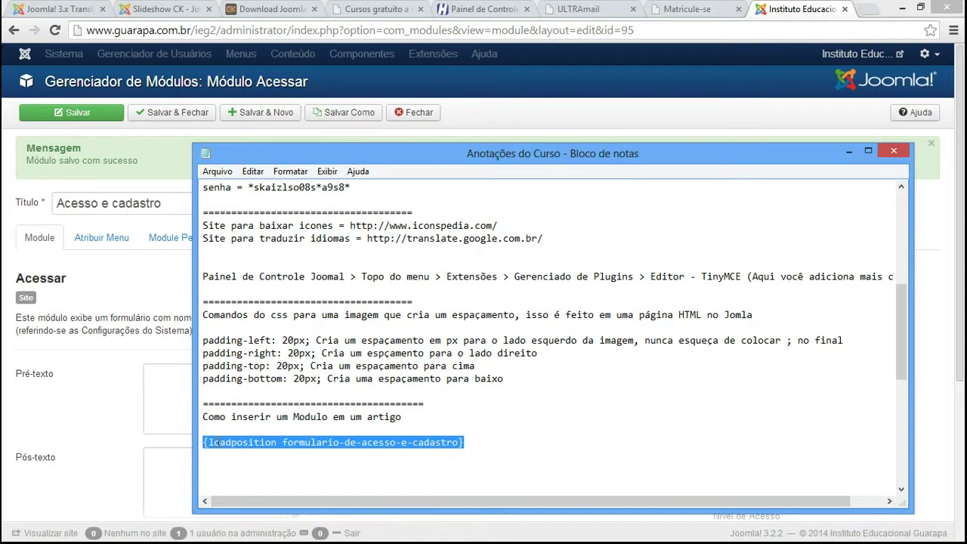
right_click(218, 442)
left_click(257, 292)
left_click(816, 59)
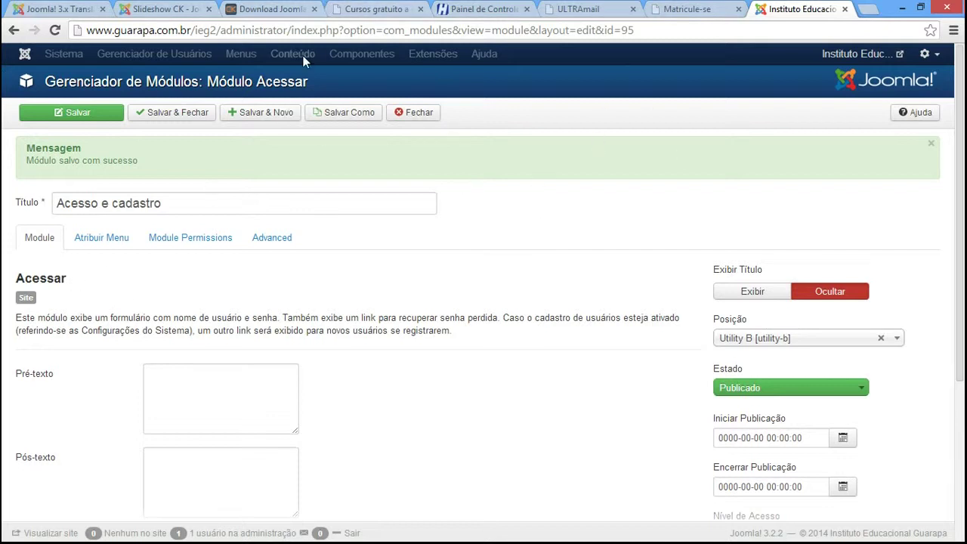
left_click_drag(289, 30, 75, 34)
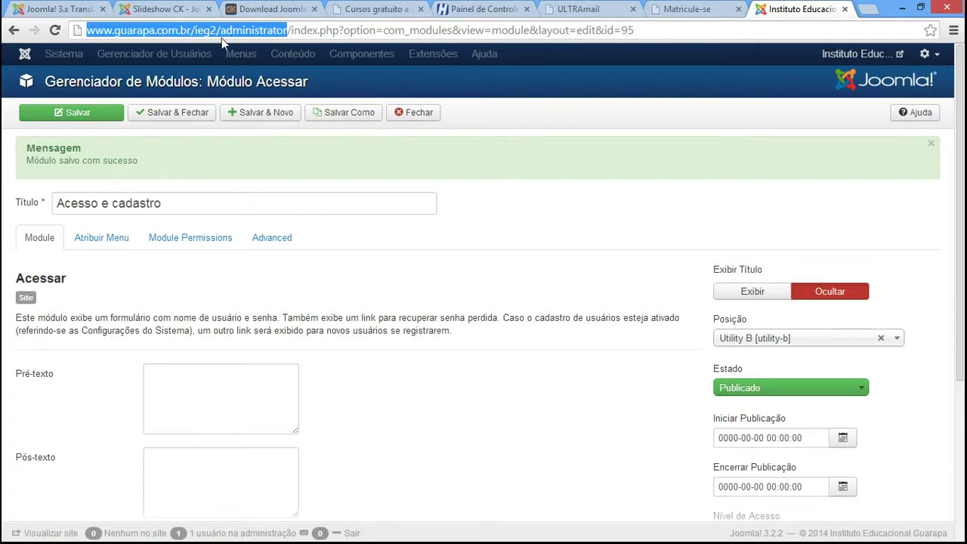
Load the administrator Control Panel in a new tab, then return to the Acessar module editor.
left_click(870, 9)
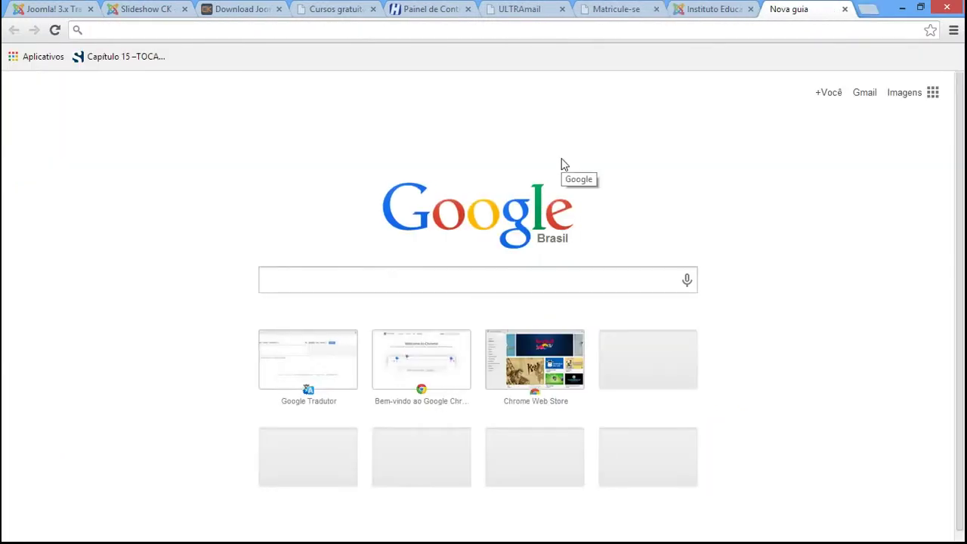
key("ctrl+v")
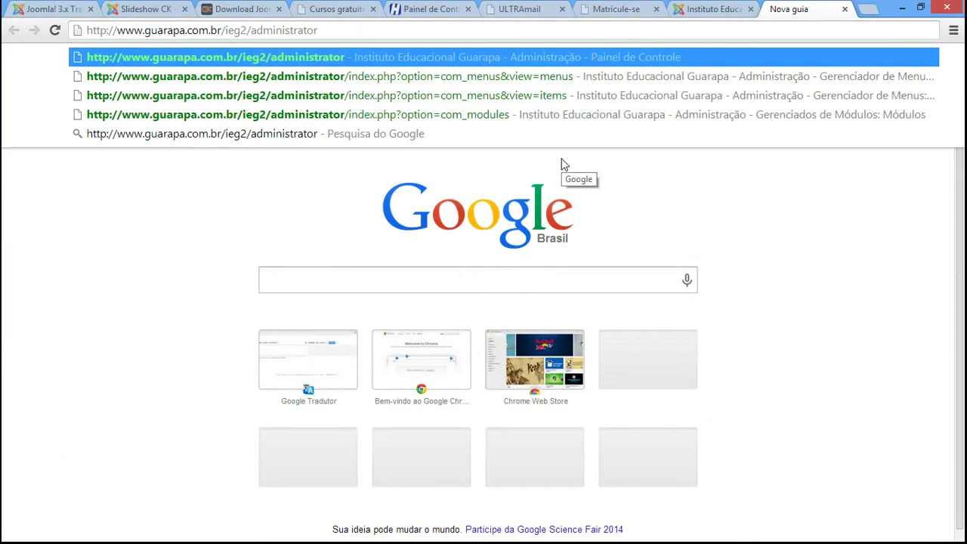
key("Return")
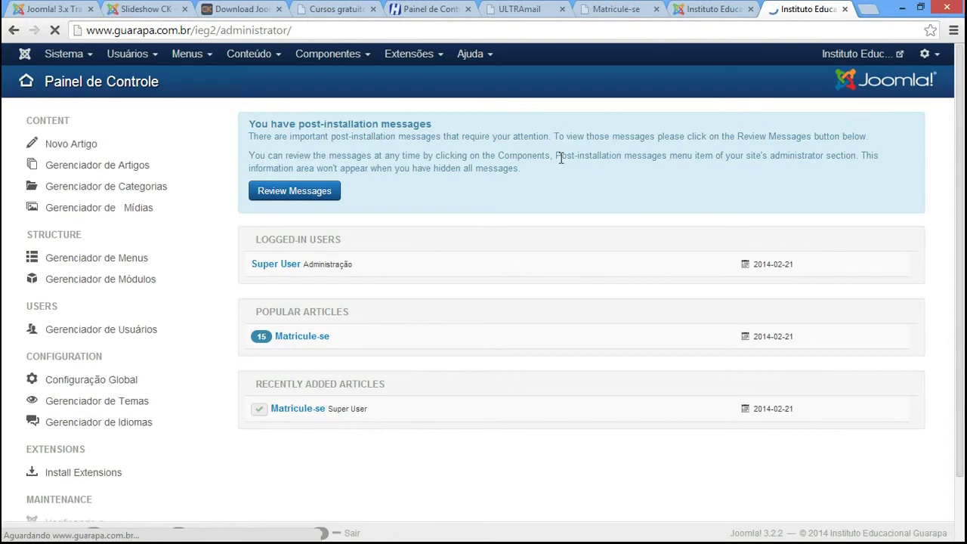
left_click(714, 8)
left_click(793, 9)
left_click(714, 9)
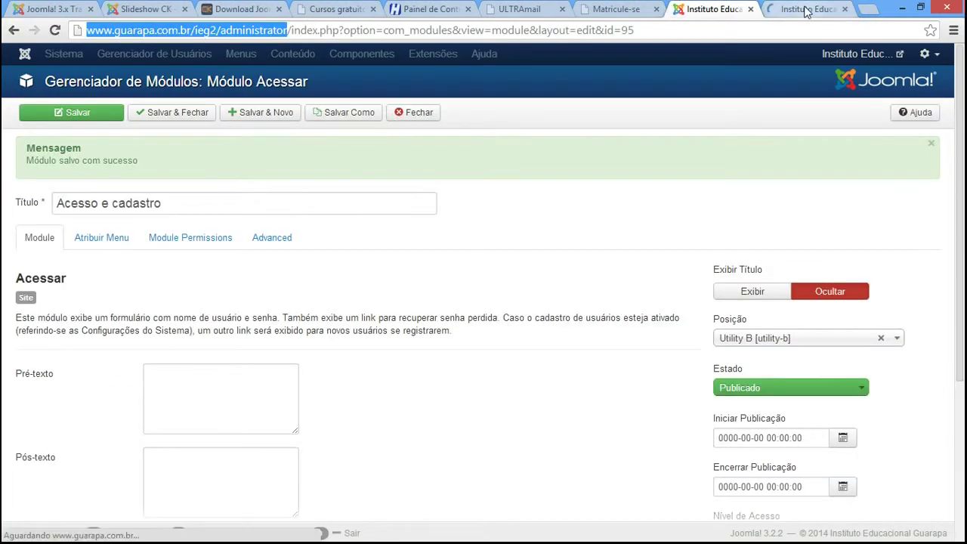
left_click(806, 9)
left_click(715, 8)
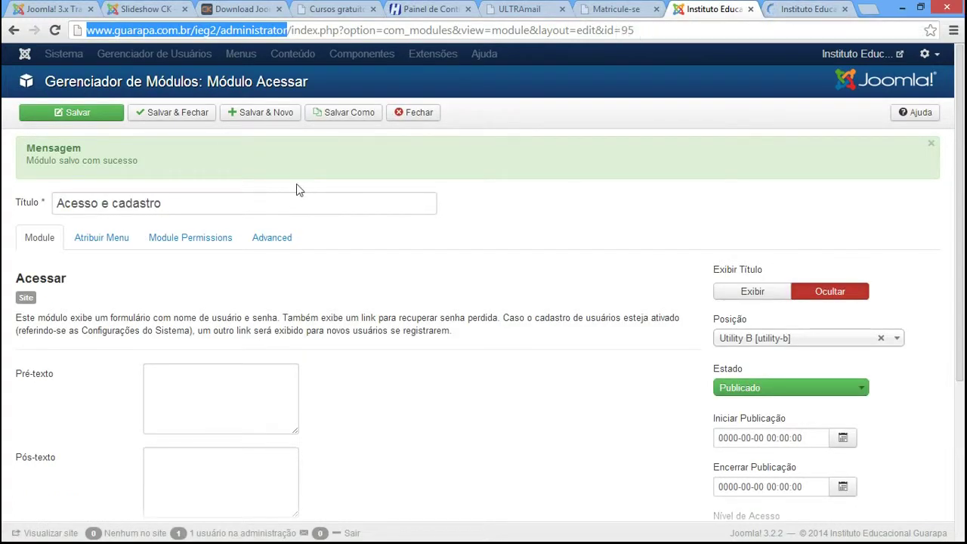
scroll(667, 347, "down", 1)
left_click(794, 8)
left_click(725, 8)
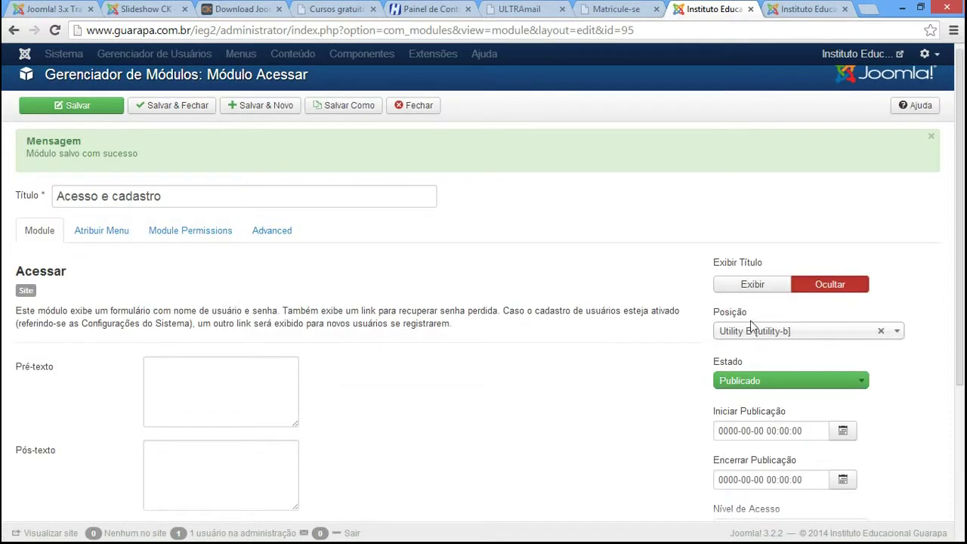
Copy the position name formulario-de-acesso-e-cadastro from the loadposition line in the course notes.
mouse_move(368, 542)
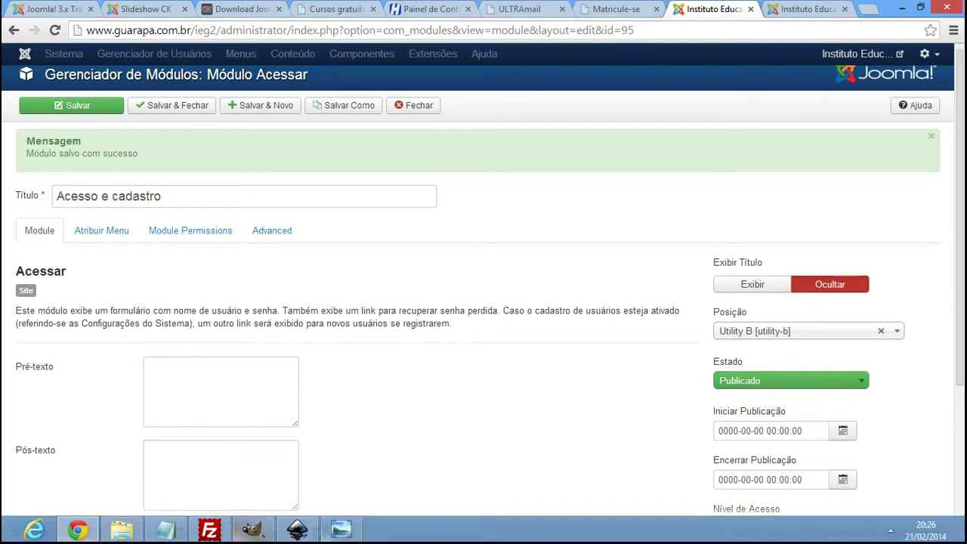
left_click(165, 530)
left_click(356, 442)
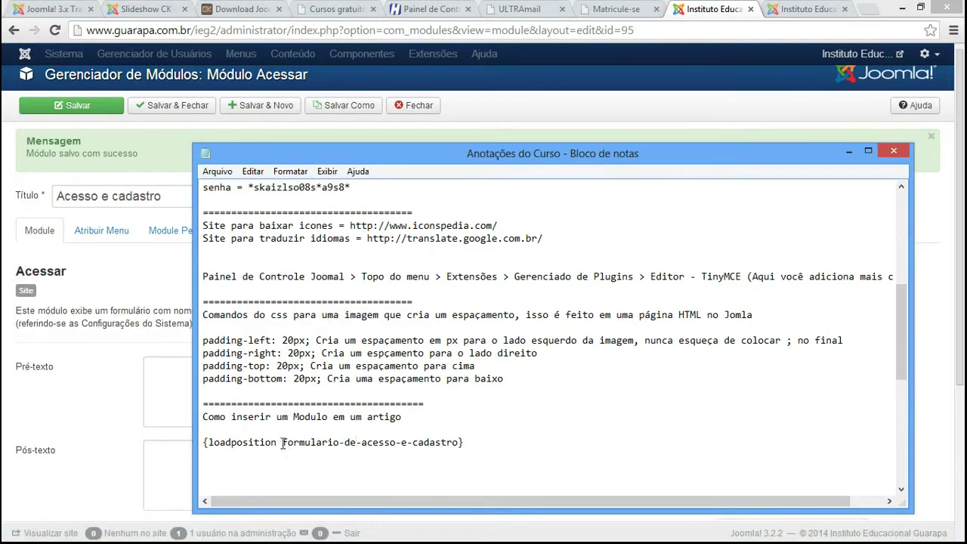
left_click(458, 442, "shift")
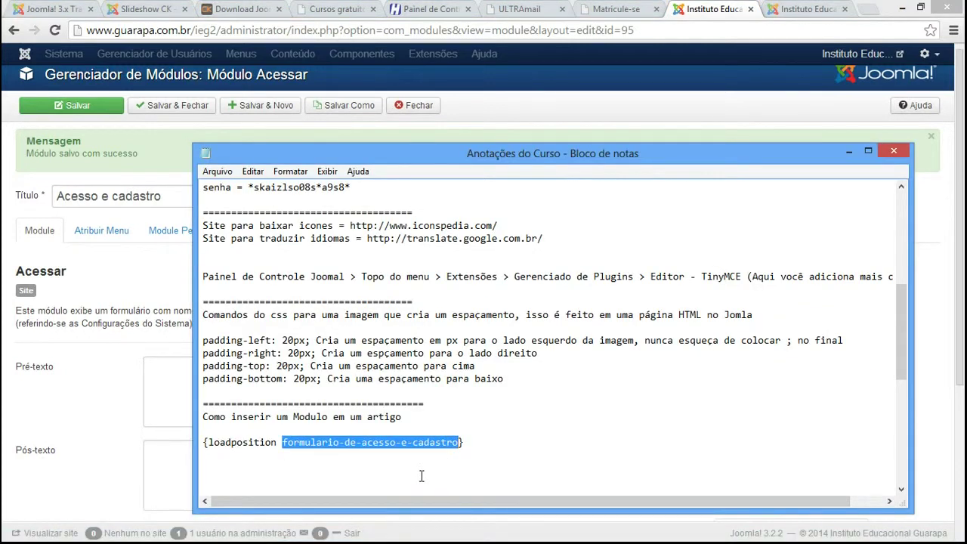
key("alt+Tab")
Add formulario-de-acesso-e-cadastro as the module's custom position and save the module.
left_click(754, 333)
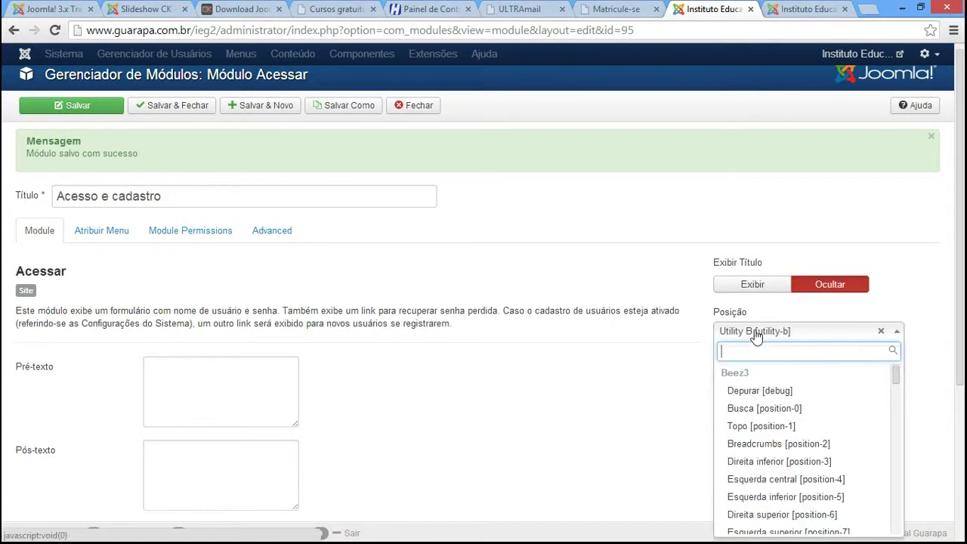
key("ctrl+v")
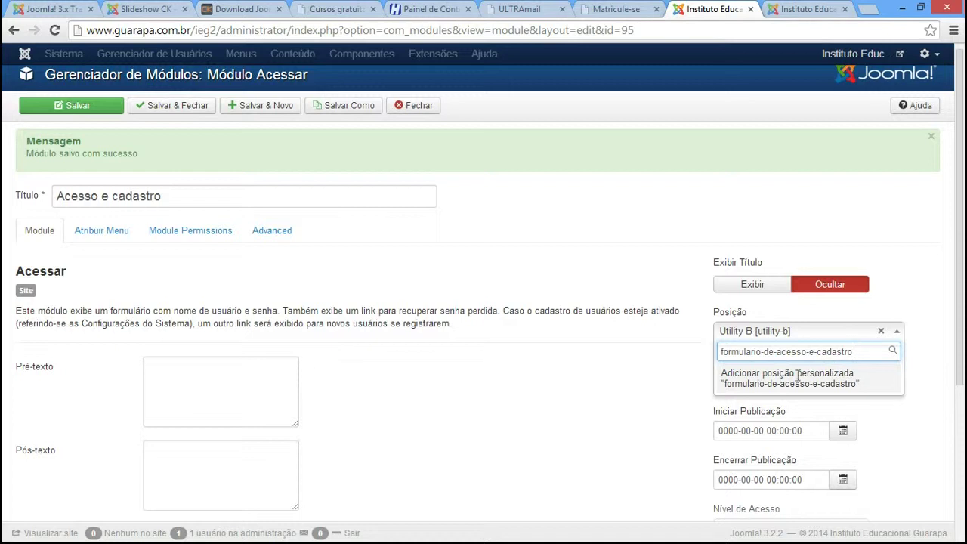
left_click(828, 376)
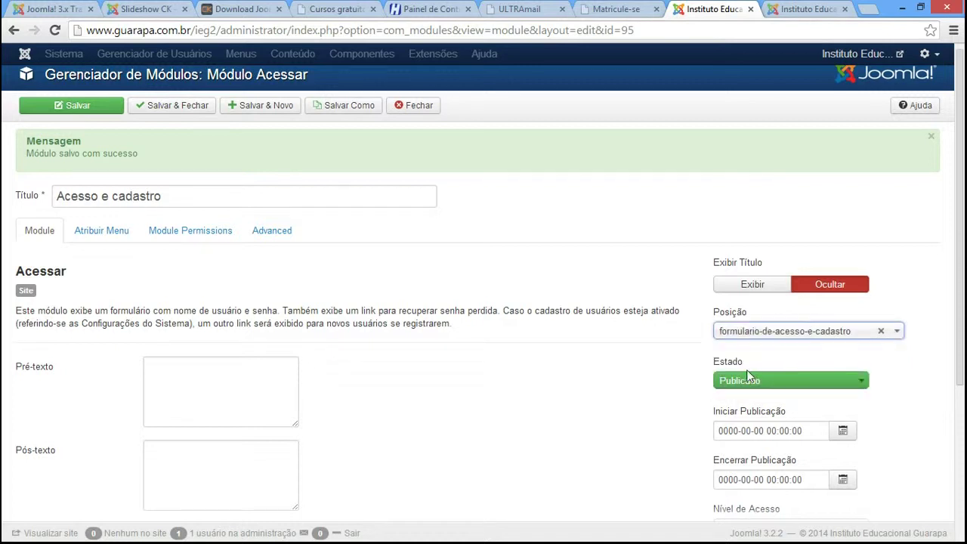
left_click(82, 108)
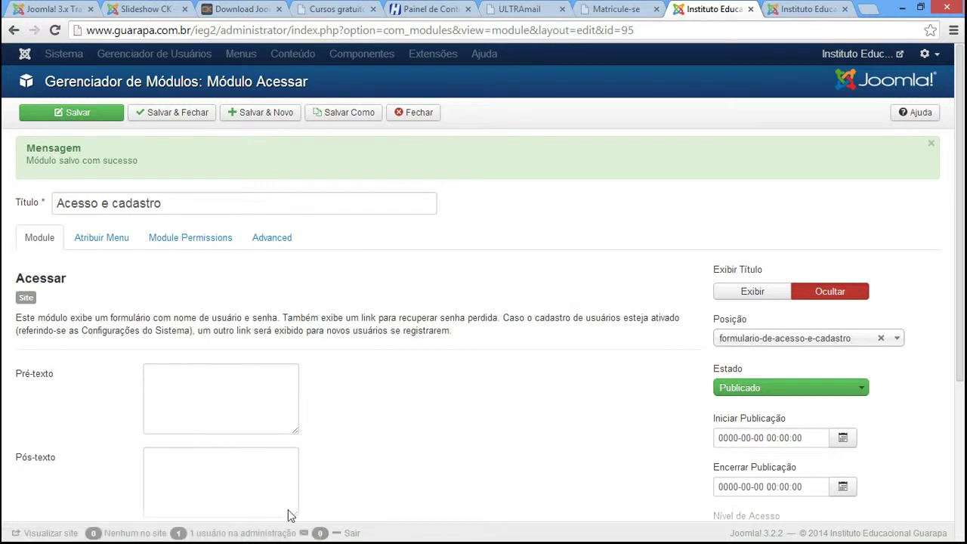
Select the whole loadposition line in the course notes.
left_click(164, 533)
left_click(504, 441)
left_click_drag(504, 440, 189, 442)
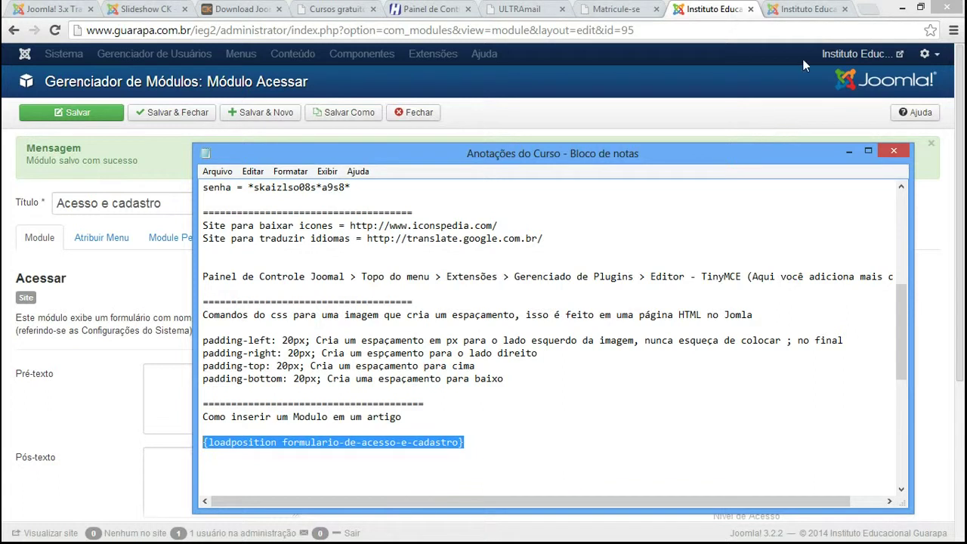
Open the Matricule-se article for editing from the articles list.
left_click(809, 11)
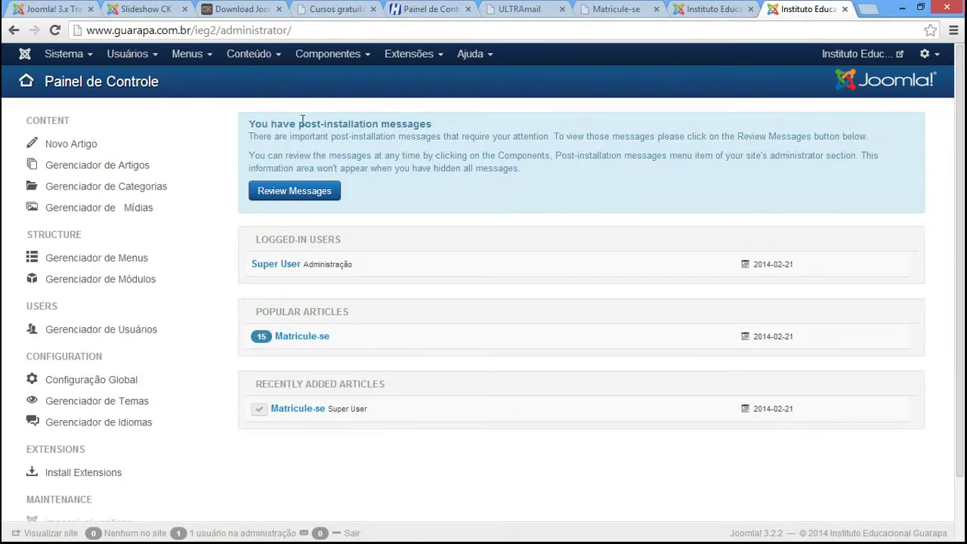
left_click(276, 59)
left_click(284, 82)
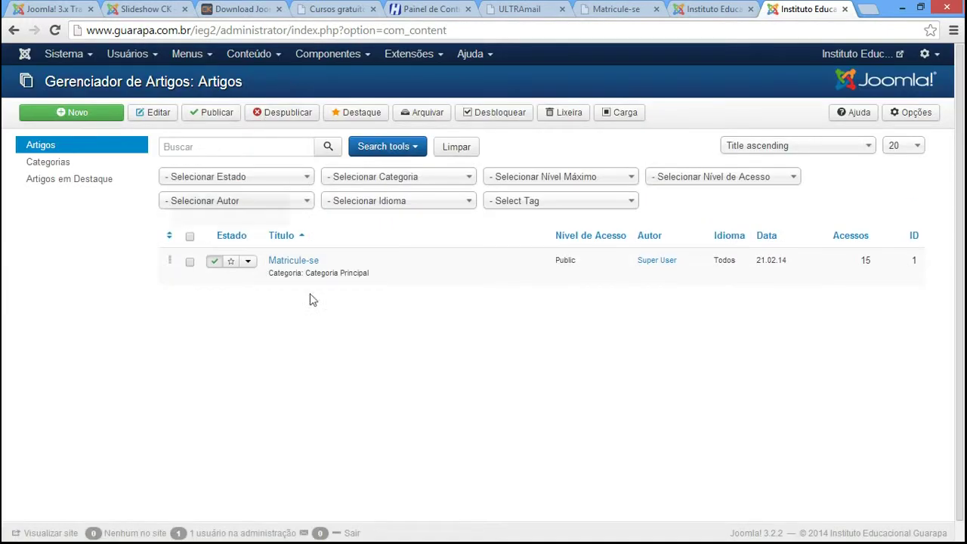
left_click(299, 261)
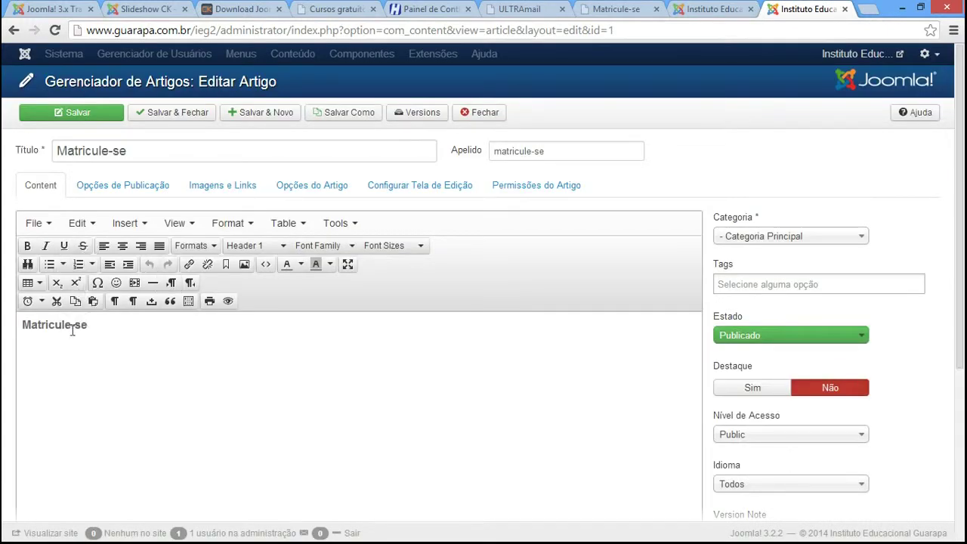
Paste {loadposition formulario-de-acesso-e-cadastro} below the heading, save, and view the Matricule-se page.
left_click_drag(104, 326, 4, 326)
left_click(147, 326)
key("Return")
key("ctrl+v")
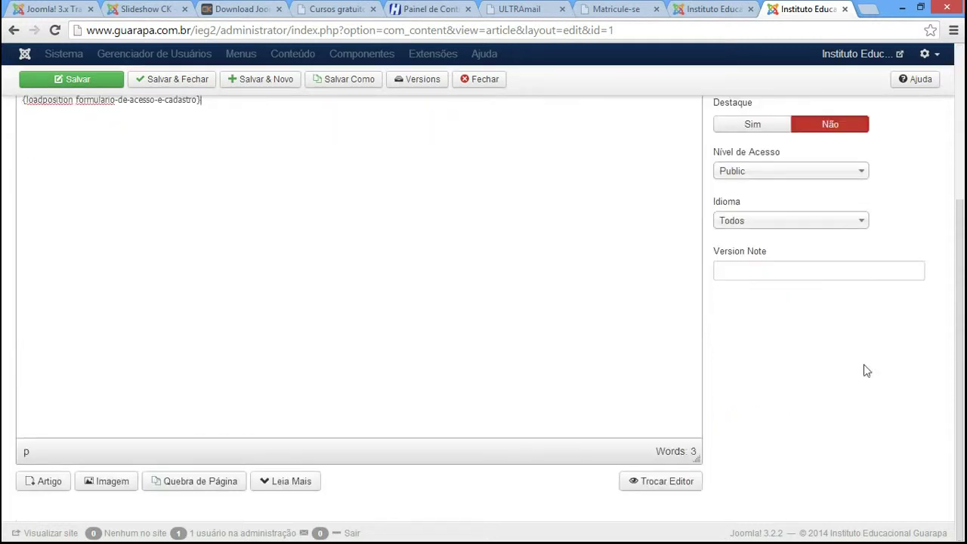
double_click(24, 205)
left_click_drag(76, 205, 198, 205)
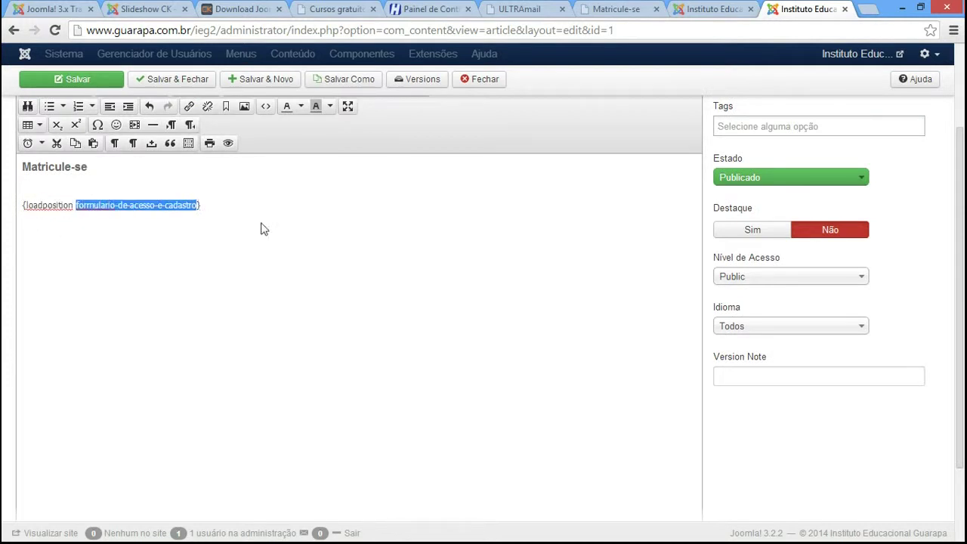
scroll(954, 322, "up", 2)
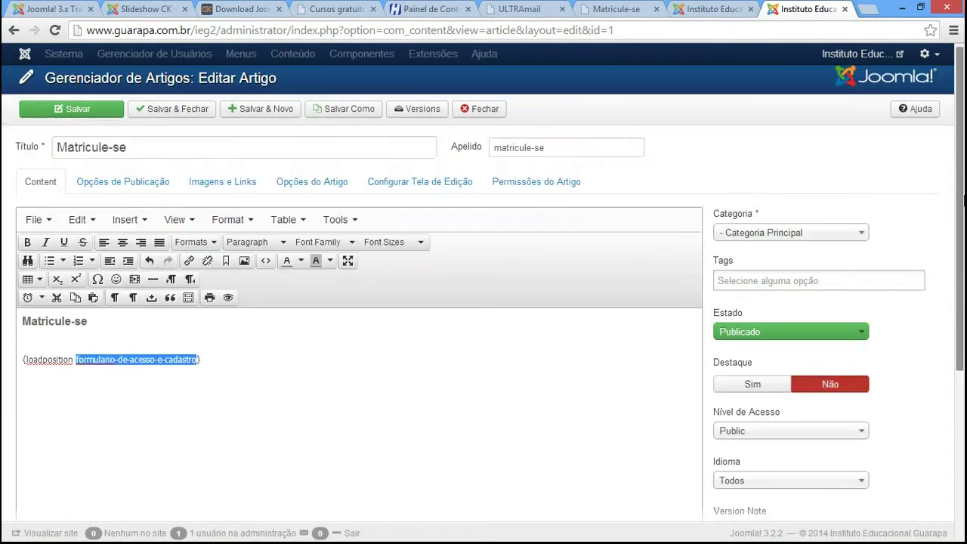
left_click(53, 113)
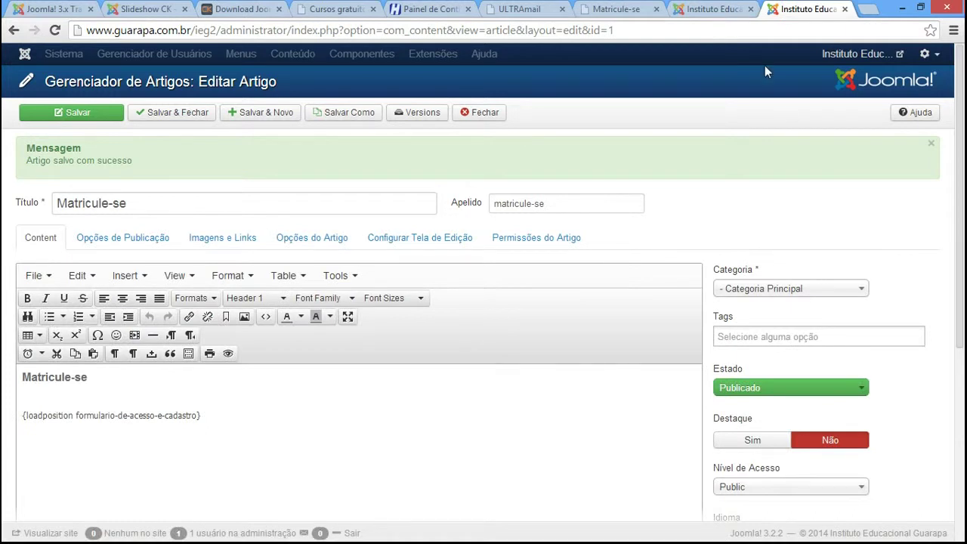
left_click(713, 9)
left_click(629, 8)
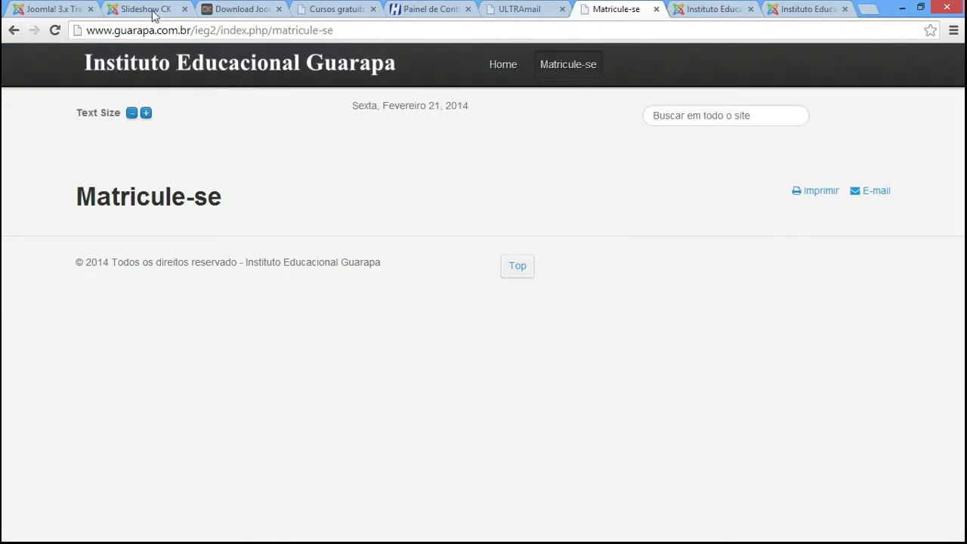
Reload the Matricule-se page to show the new embedded login form.
left_click(55, 31)
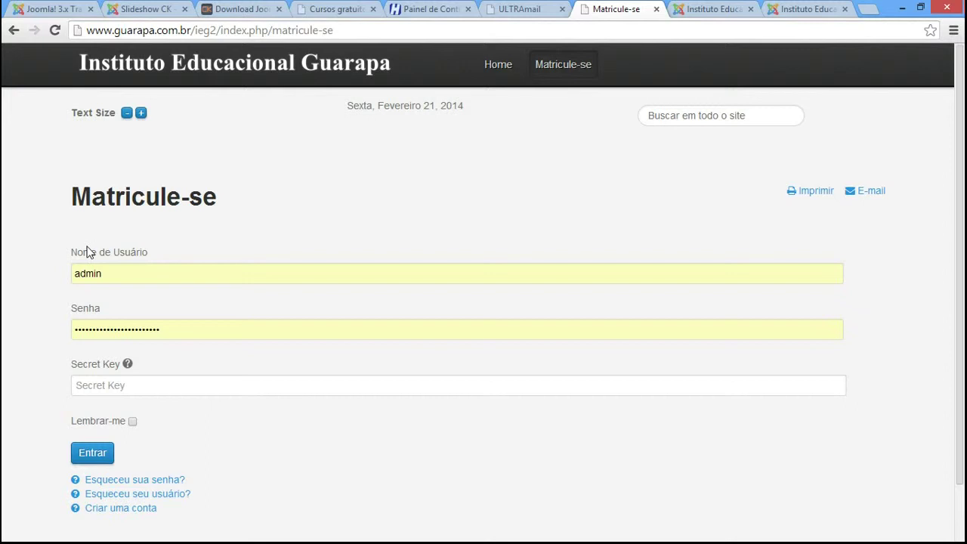
scroll(943, 246, "down", 1)
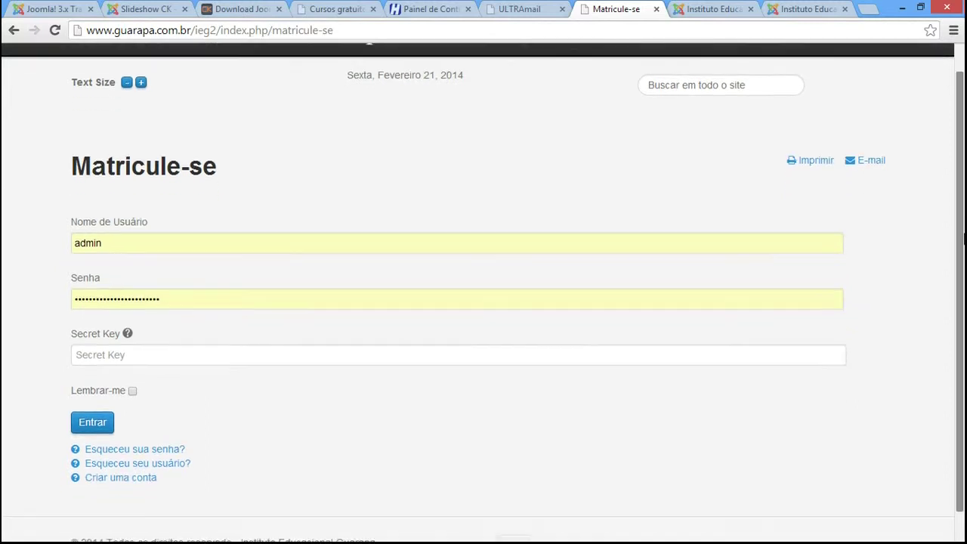
double_click(111, 237)
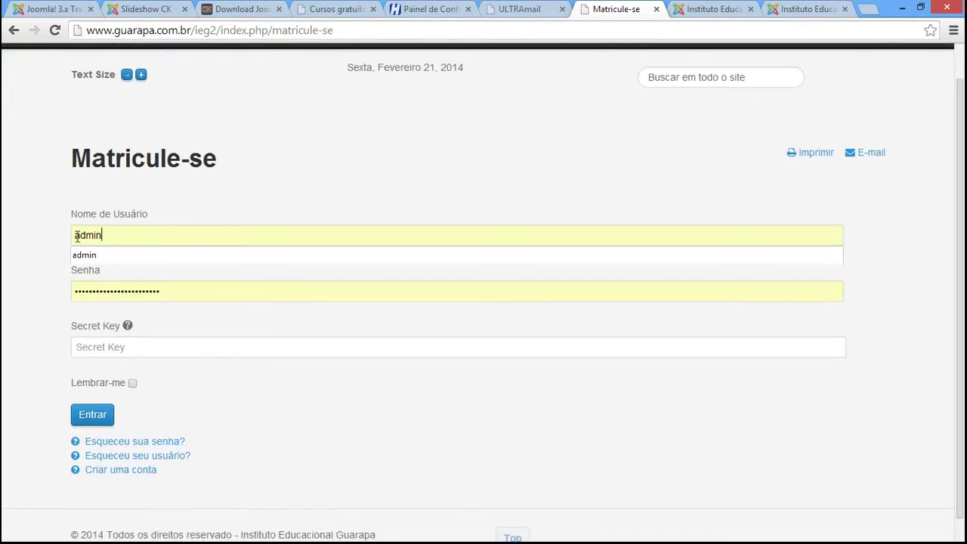
left_click(179, 295)
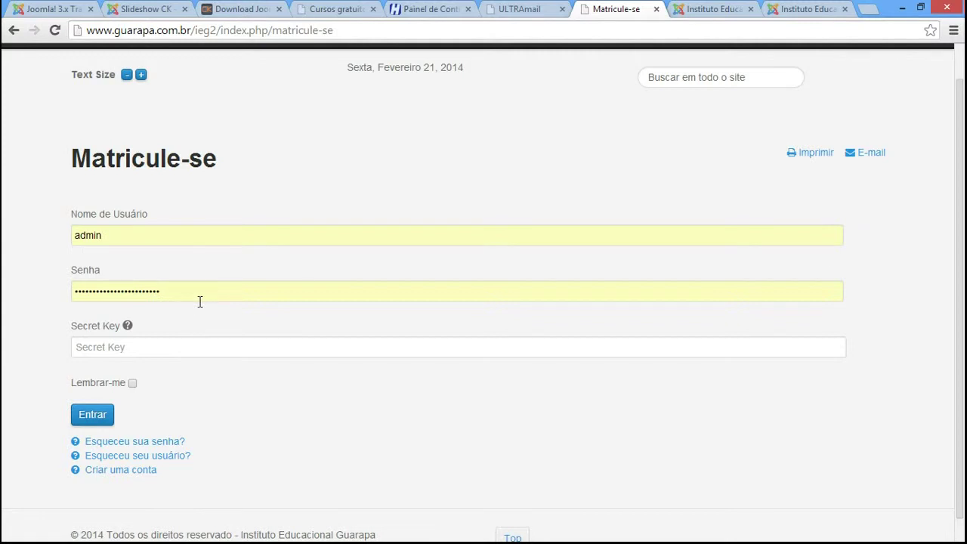
left_click(129, 241)
Clear the autofilled username and password, then open the account creation form.
double_click(77, 237)
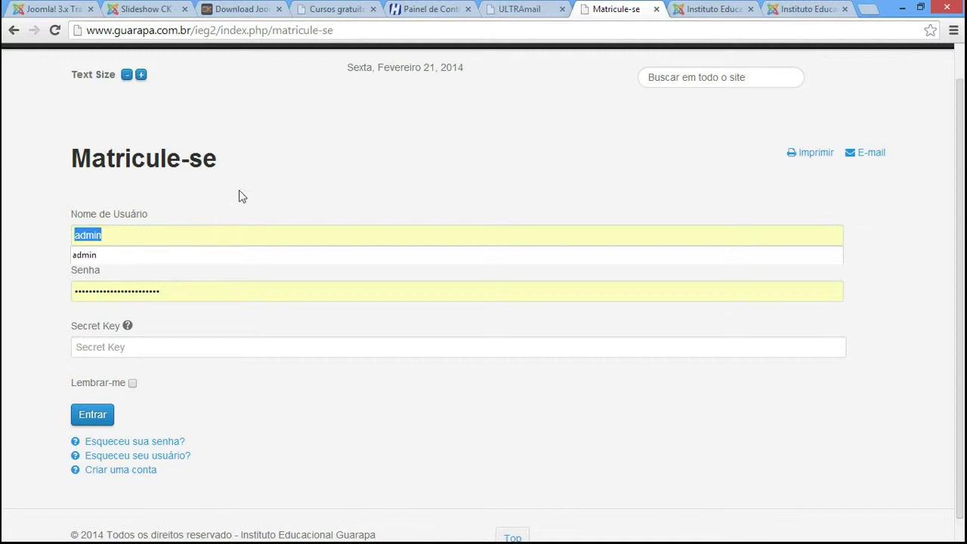
left_click(240, 130)
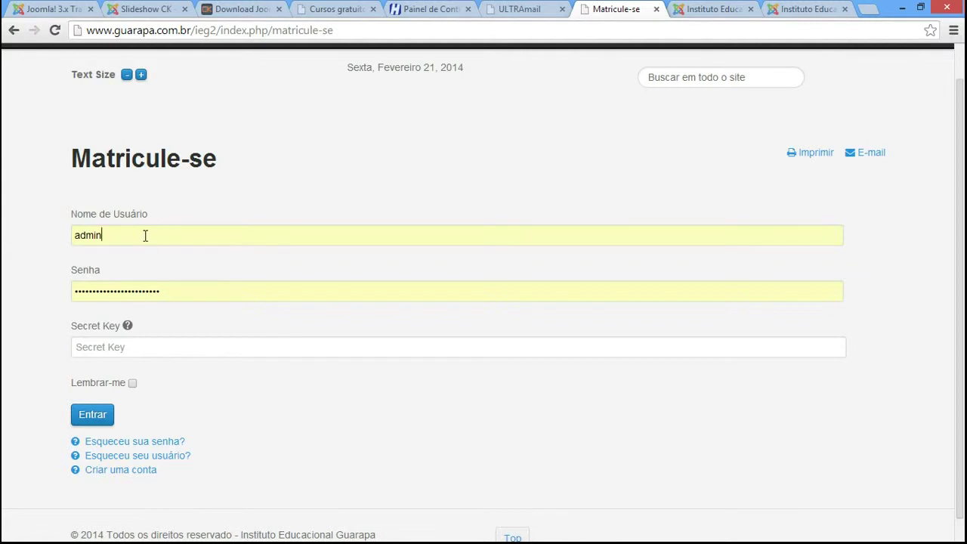
left_click_drag(114, 236, 51, 241)
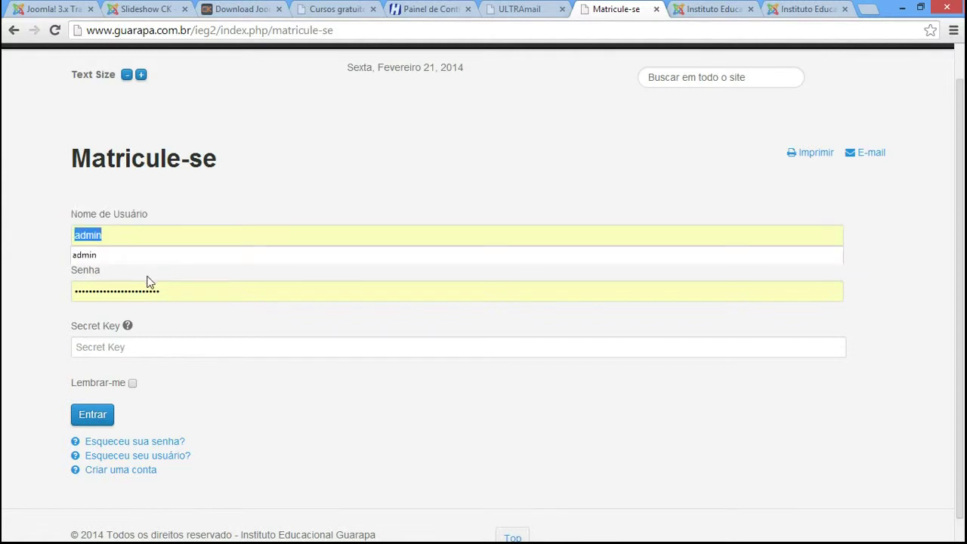
key("BackSpace")
left_click(256, 188)
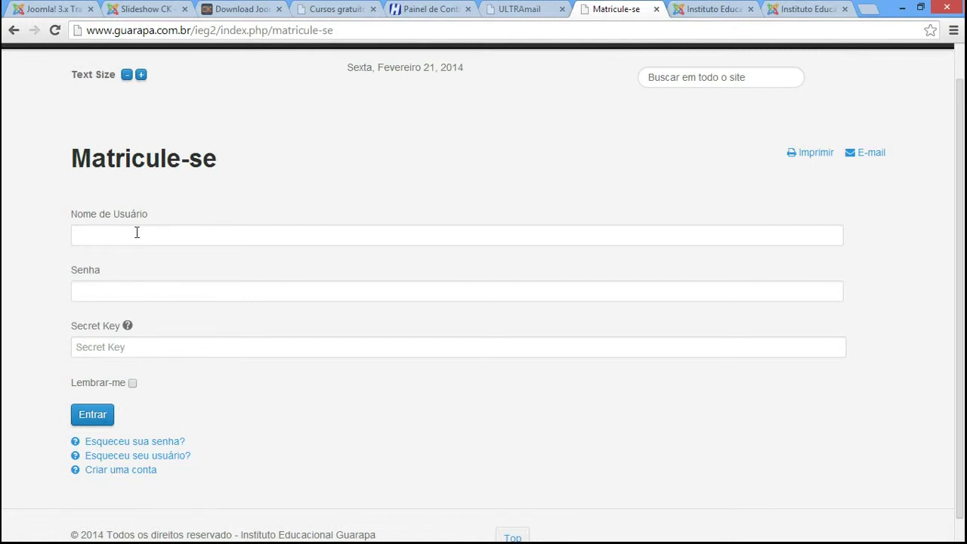
left_click(142, 476)
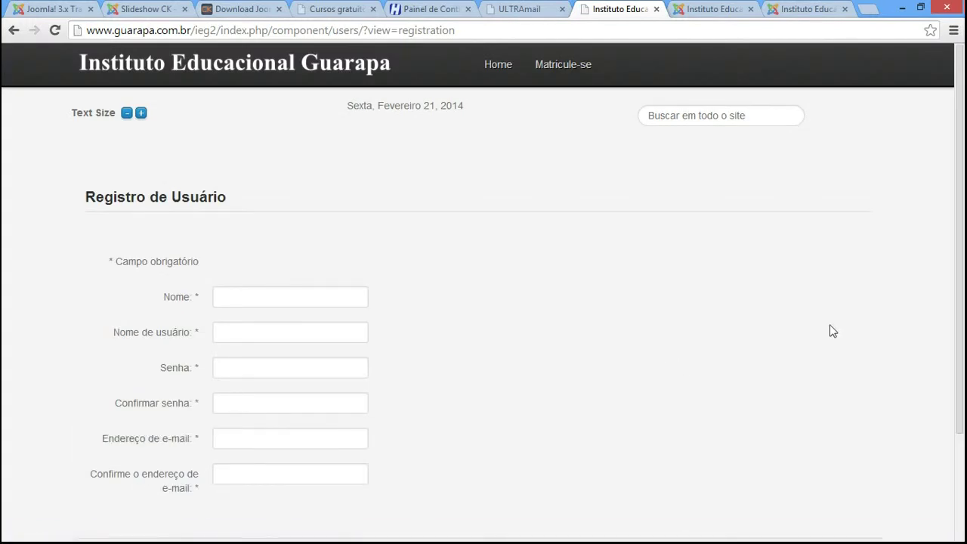
left_click_drag(963, 193, 964, 232)
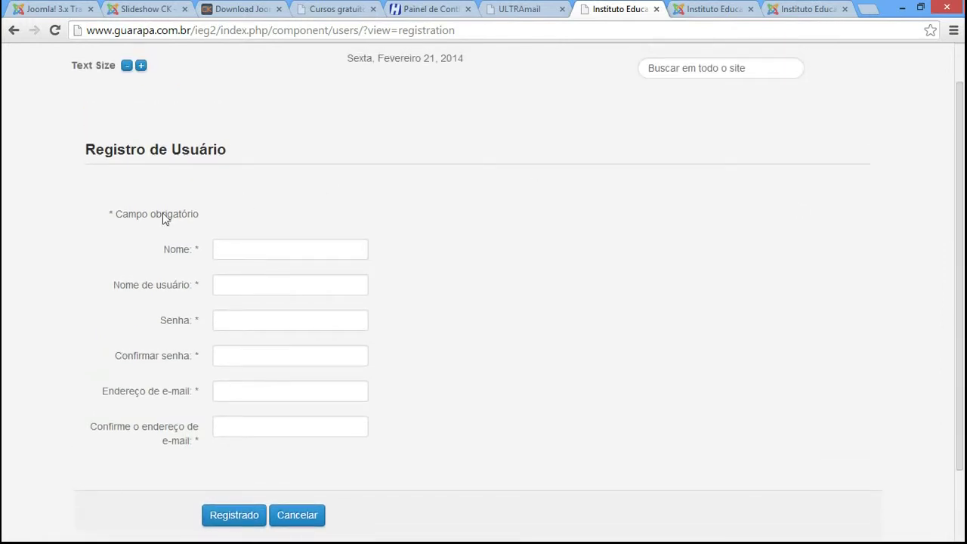
left_click(242, 250)
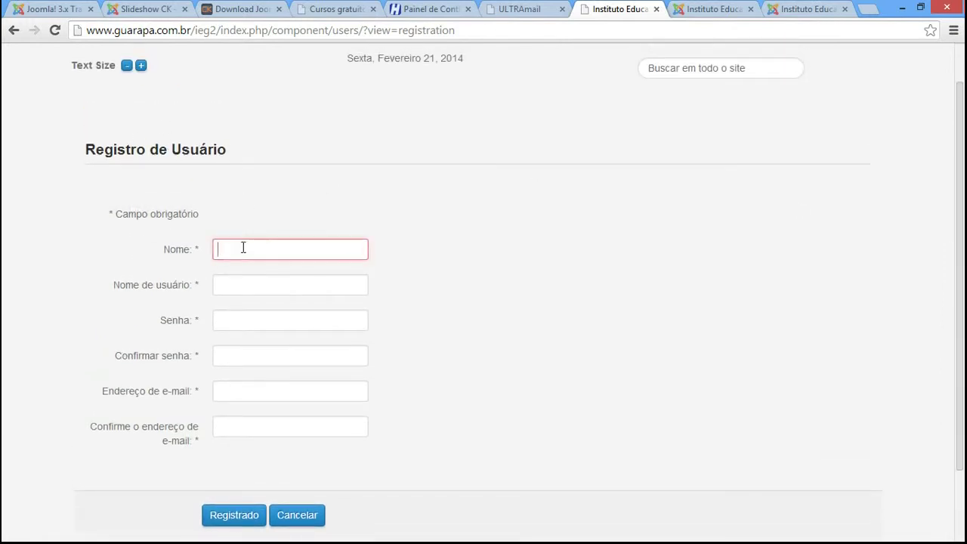
left_click(237, 284)
left_click(231, 319)
left_click(230, 355)
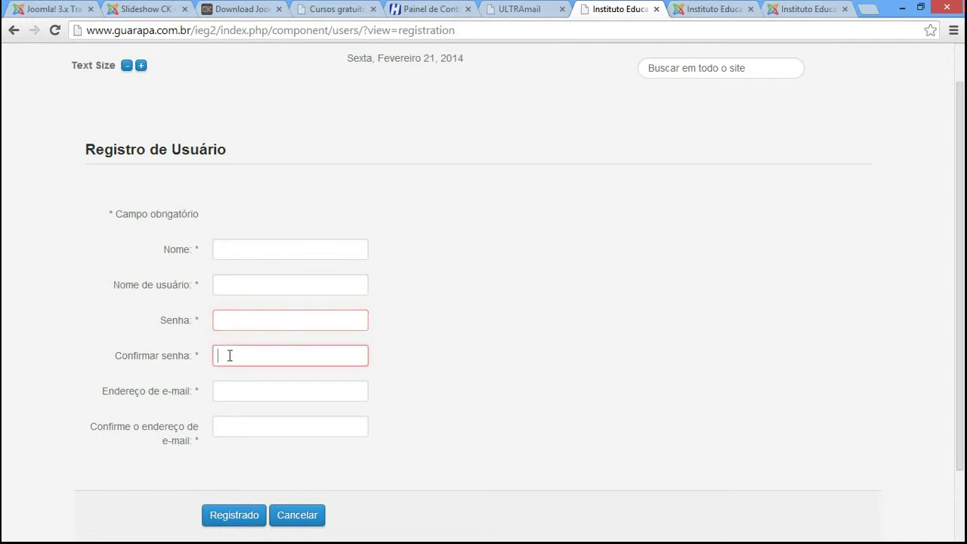
left_click(230, 390)
left_click(237, 424)
left_click(68, 192)
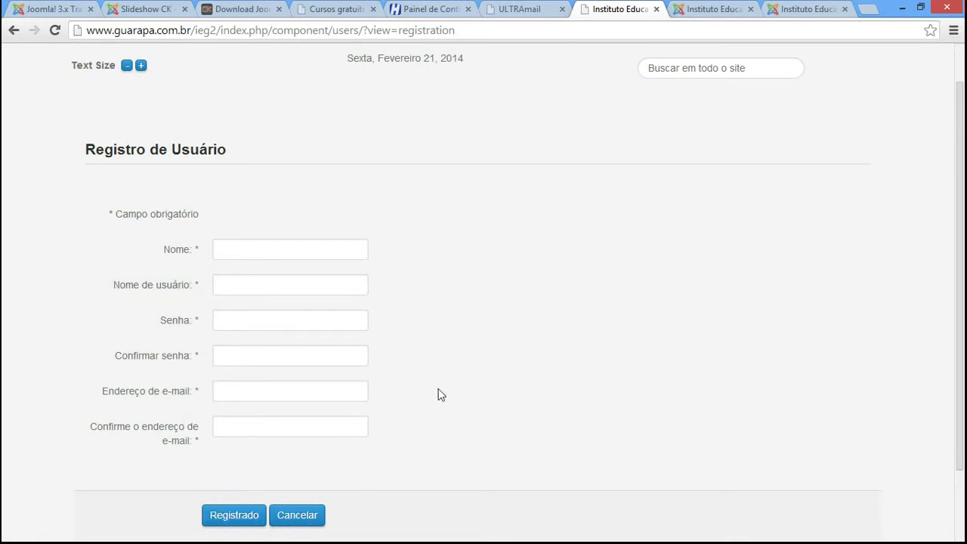
scroll(961, 332, "up", 1)
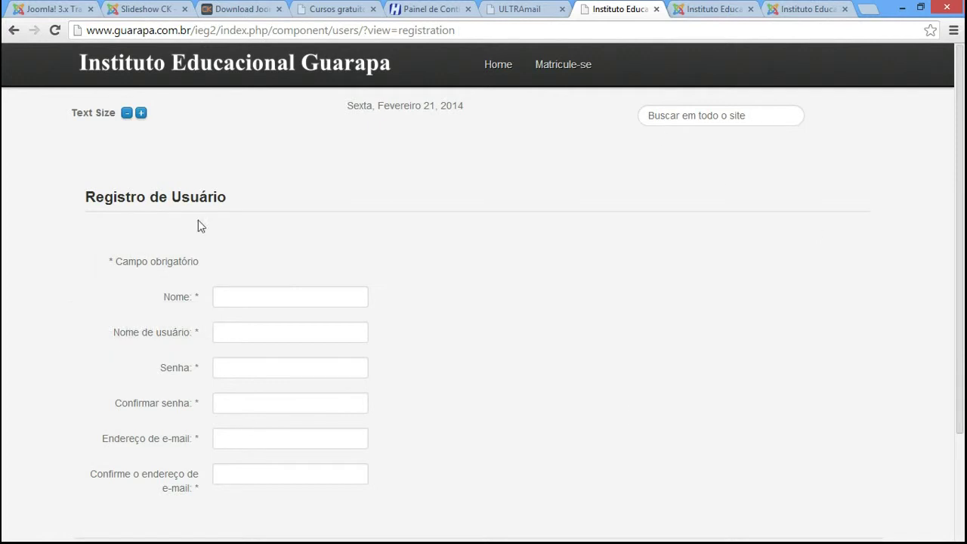
left_click(12, 36)
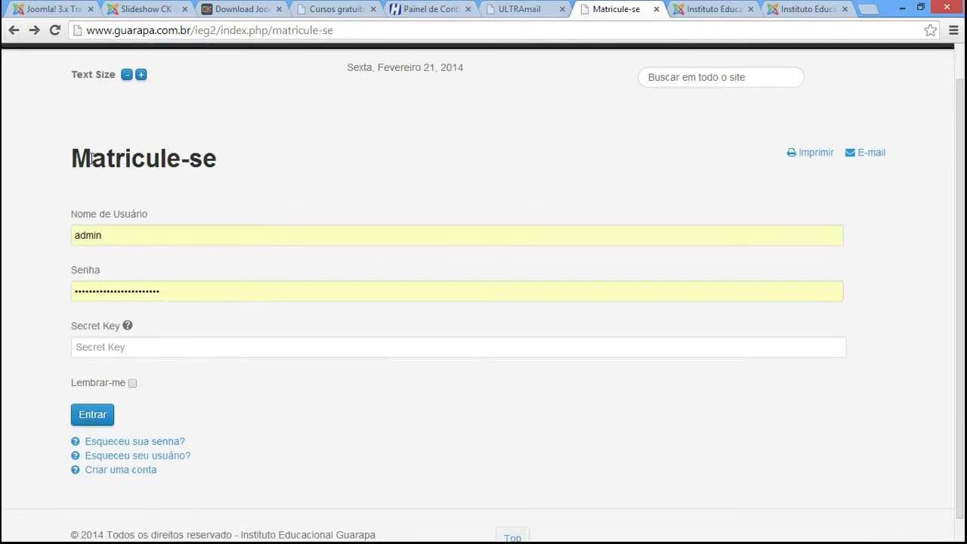
Close the Acesso e cadastro module editor and pick Slideshow CK as a new module's type.
left_click(687, 9)
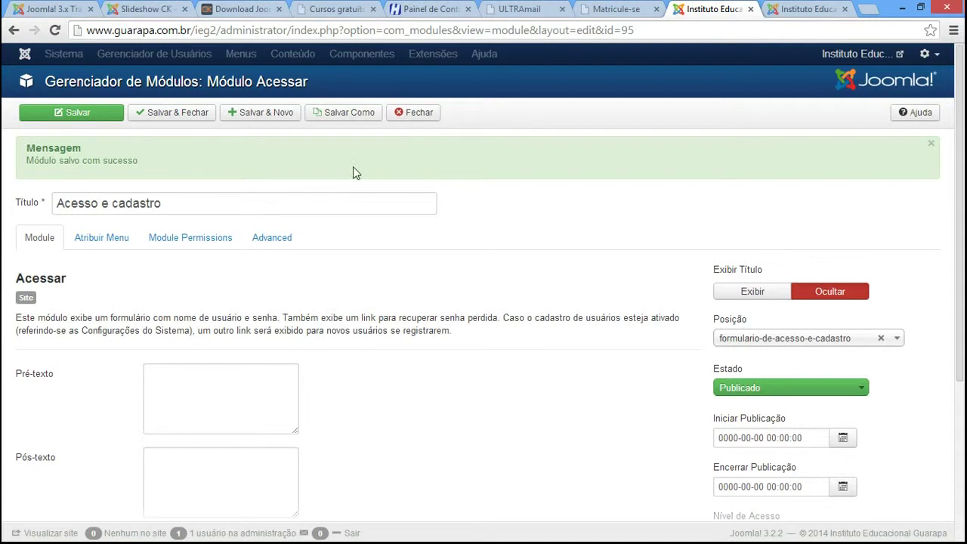
left_click(426, 117)
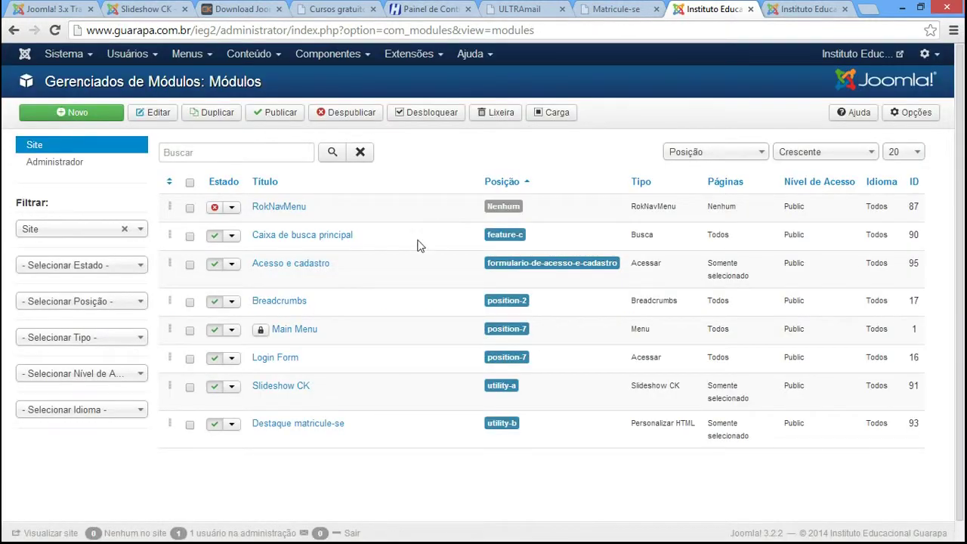
left_click(94, 116)
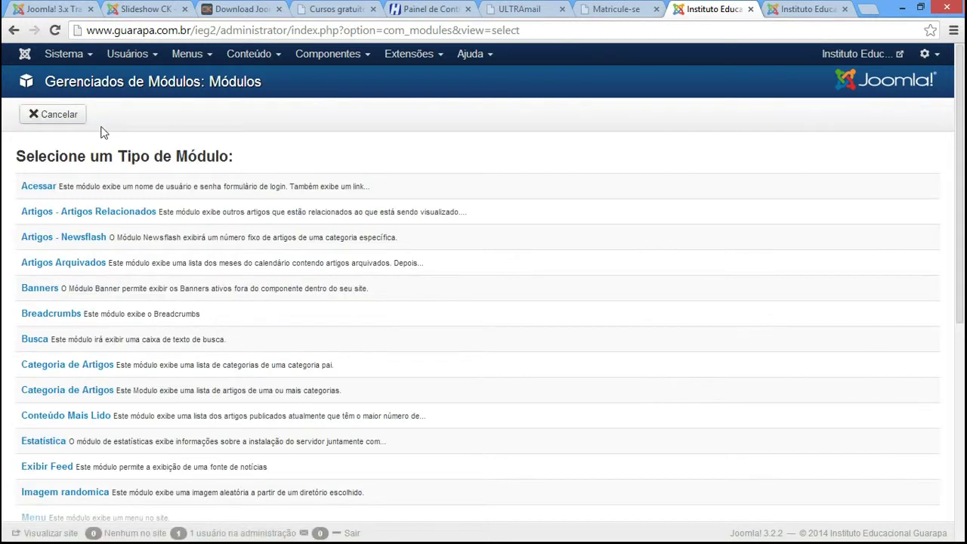
scroll(964, 155, "down", 1)
scroll(963, 155, "down", 5)
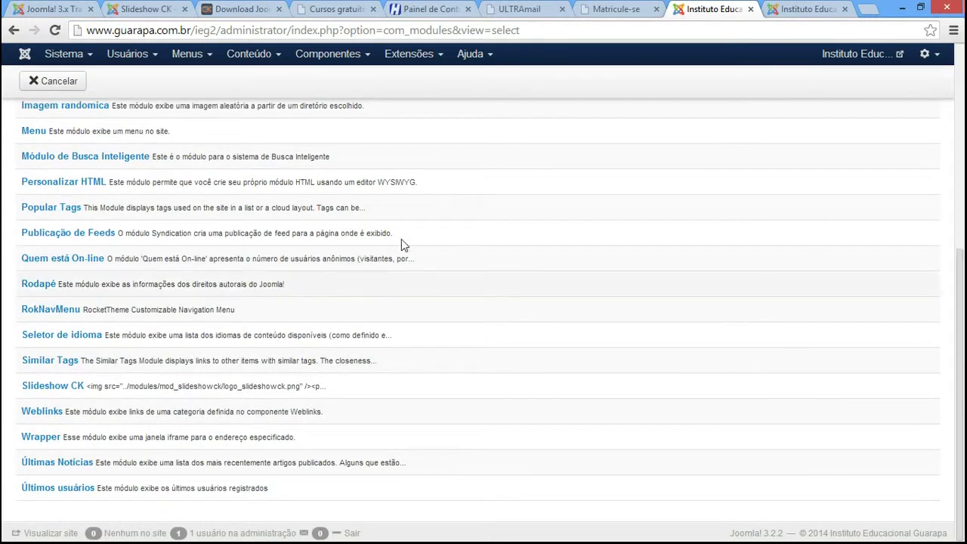
left_click(49, 388)
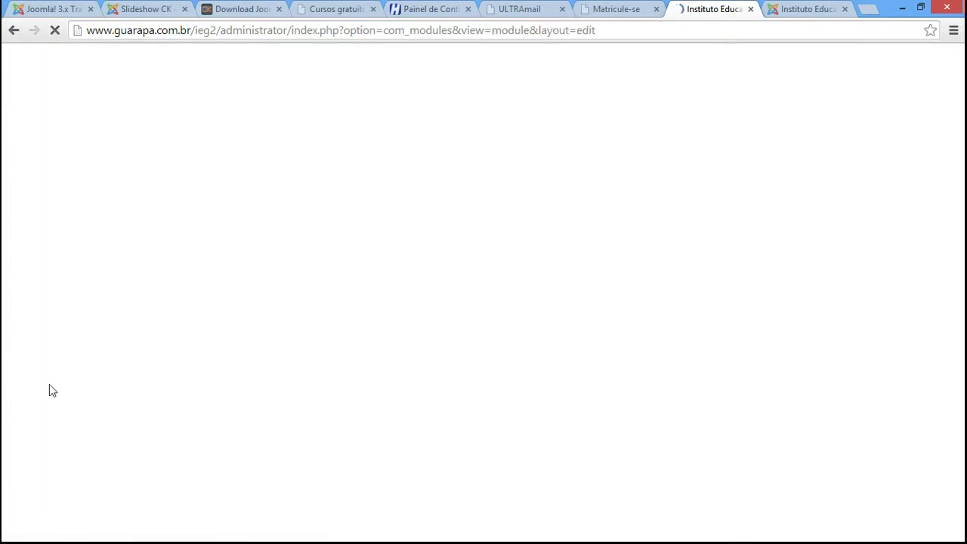
Title the new module 'Slide em artigo' and hide its title on the site.
left_click(106, 153)
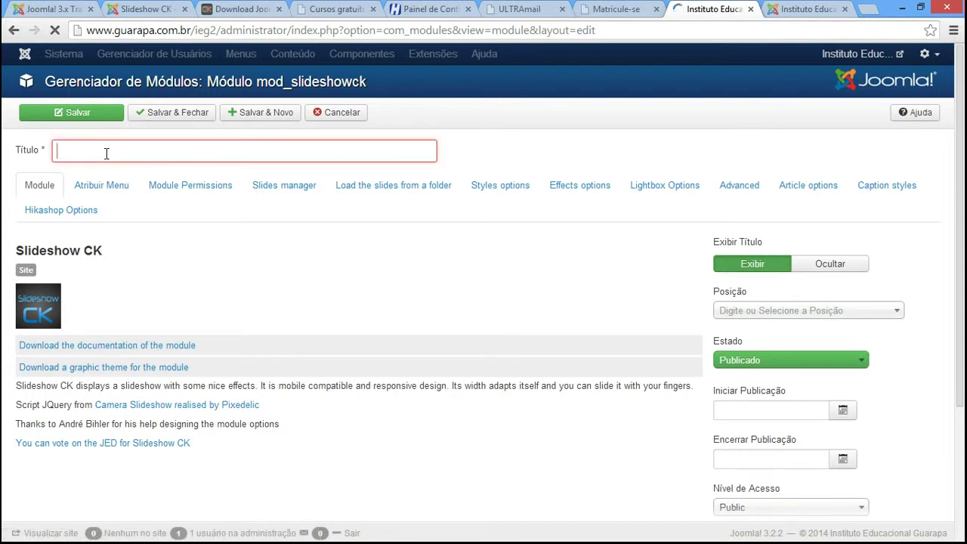
type("Slide em artigo")
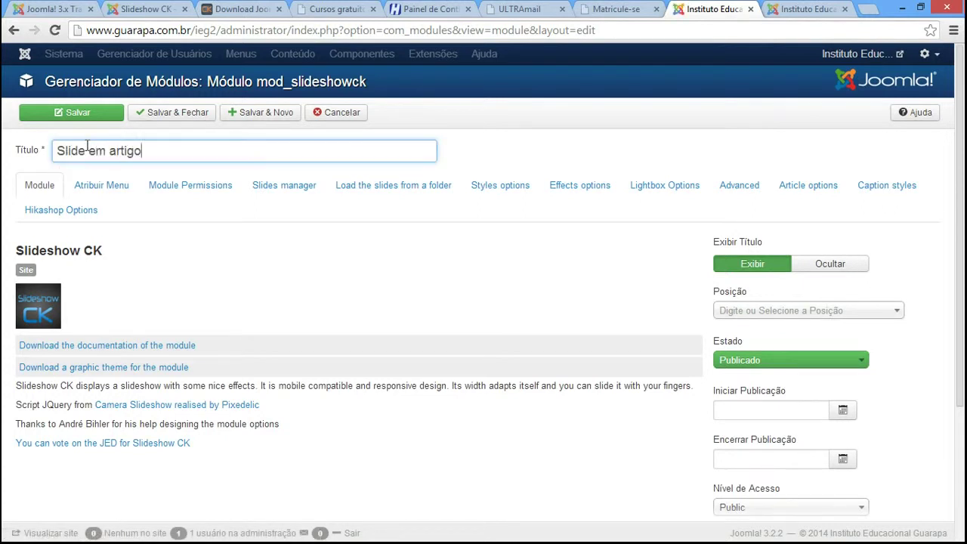
left_click(818, 274)
Type slide-em-artigo as the module position and bring up the course notes.
left_click(766, 316)
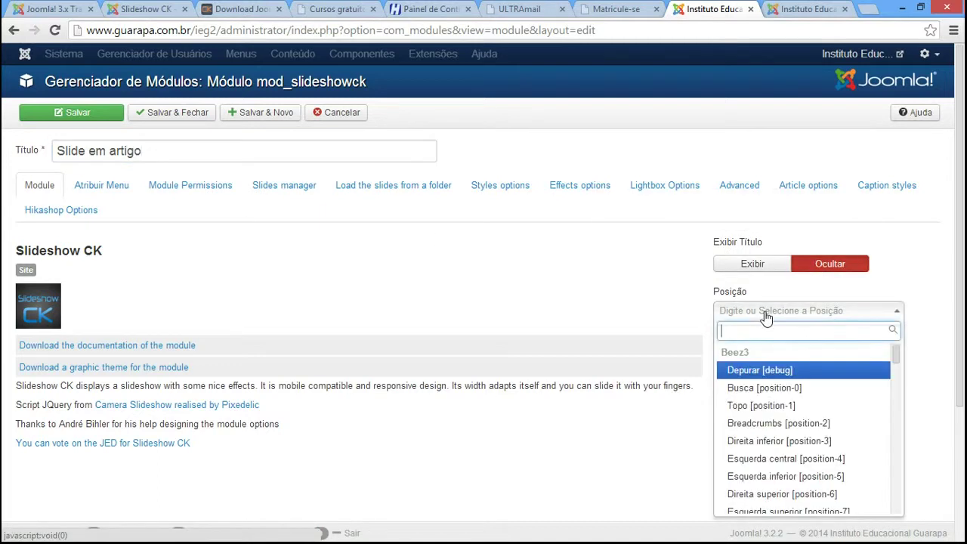
type("slid")
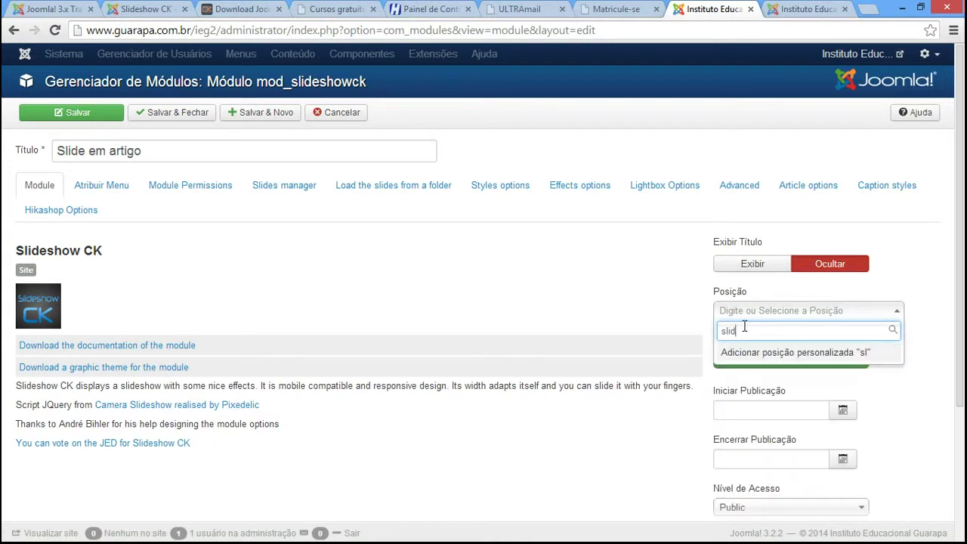
type("e-em")
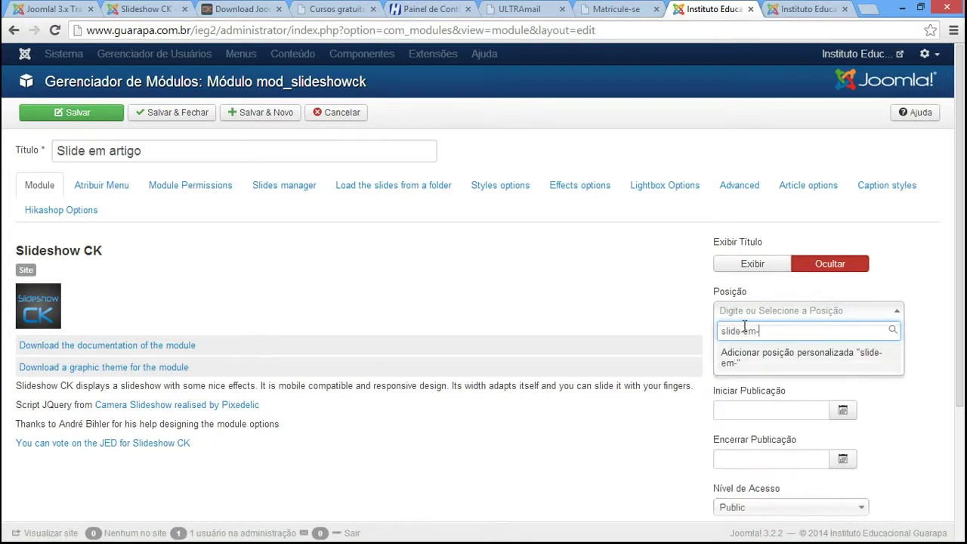
type("-artigo")
key("ctrl+a")
key("ctrl+c")
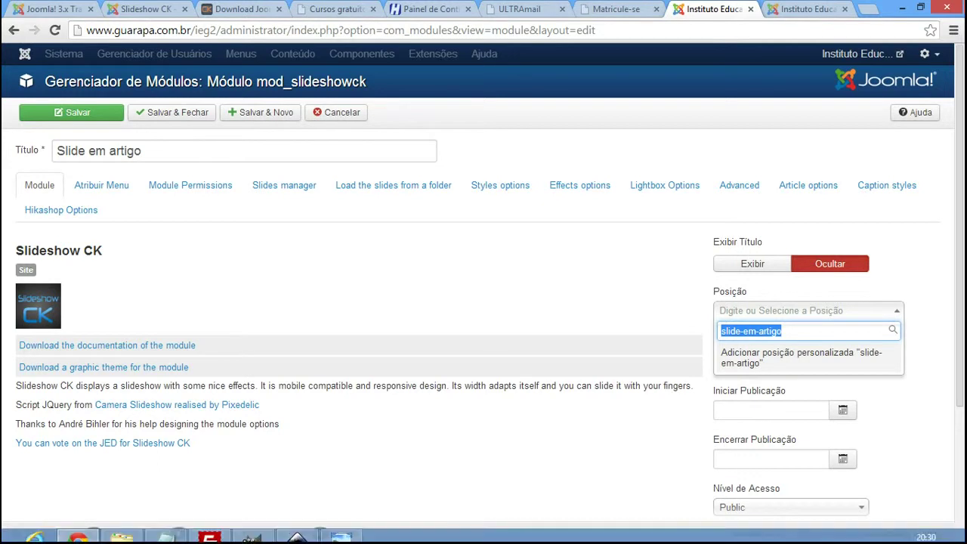
left_click(164, 529)
Review the {loadposition} line in the course notes.
left_click(205, 451)
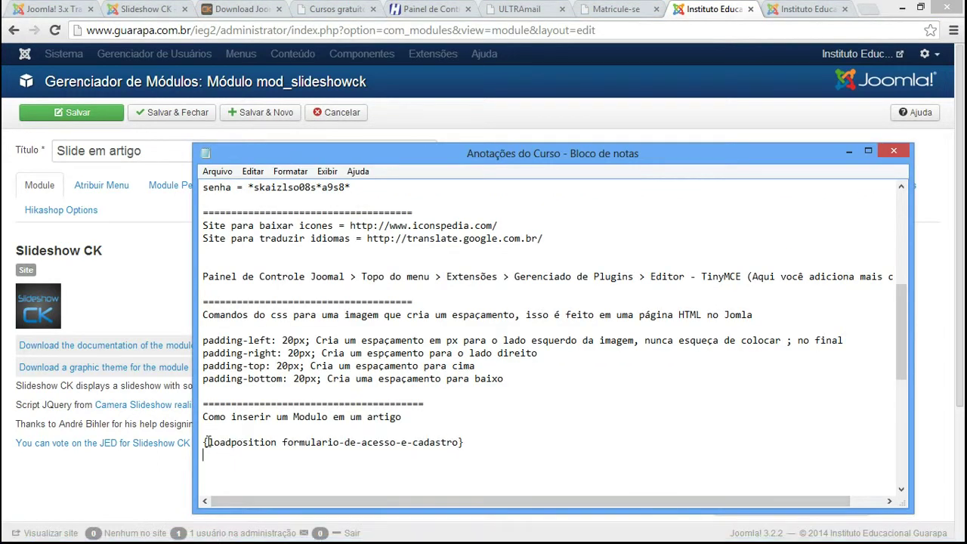
left_click_drag(207, 442, 277, 450)
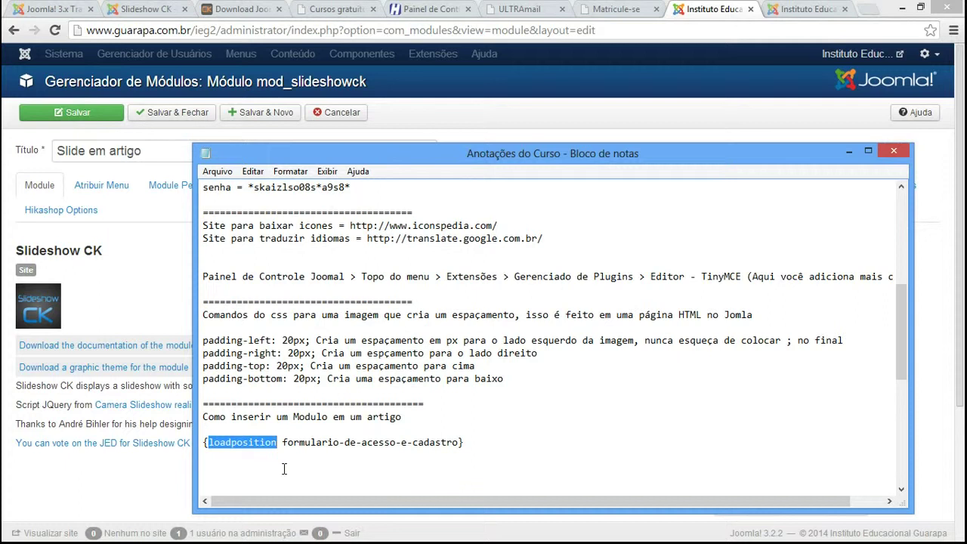
left_click_drag(510, 449, 201, 444)
left_click(501, 441)
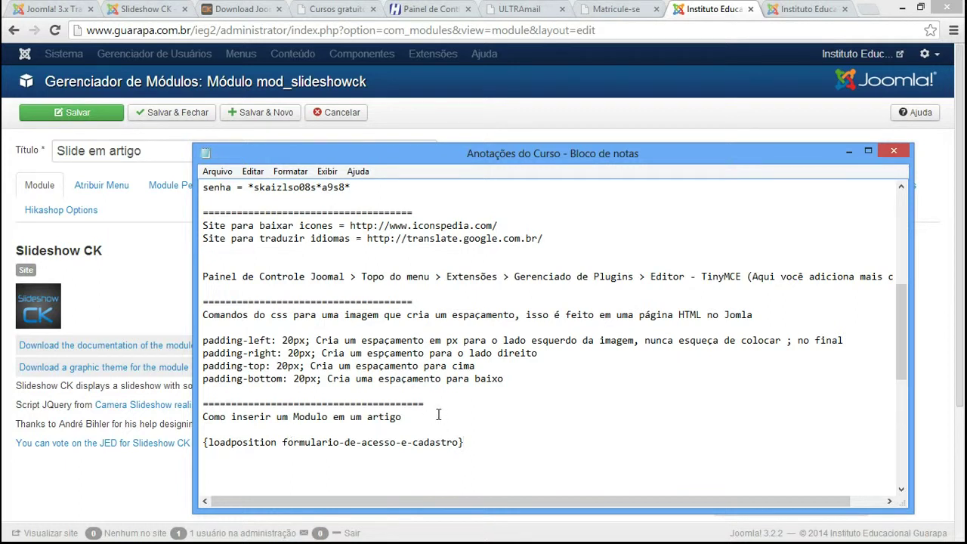
key("Return")
key("Return")
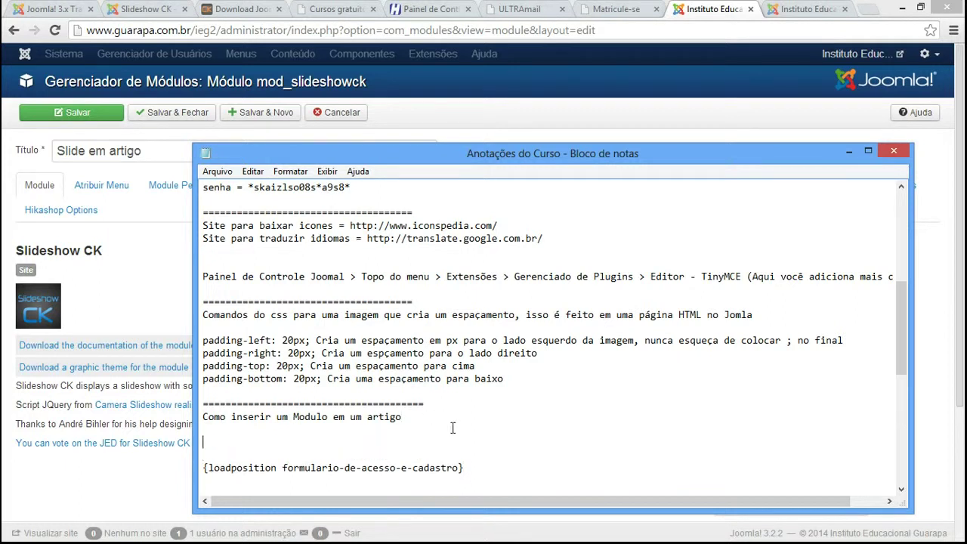
key("BackSpace")
key("BackSpace")
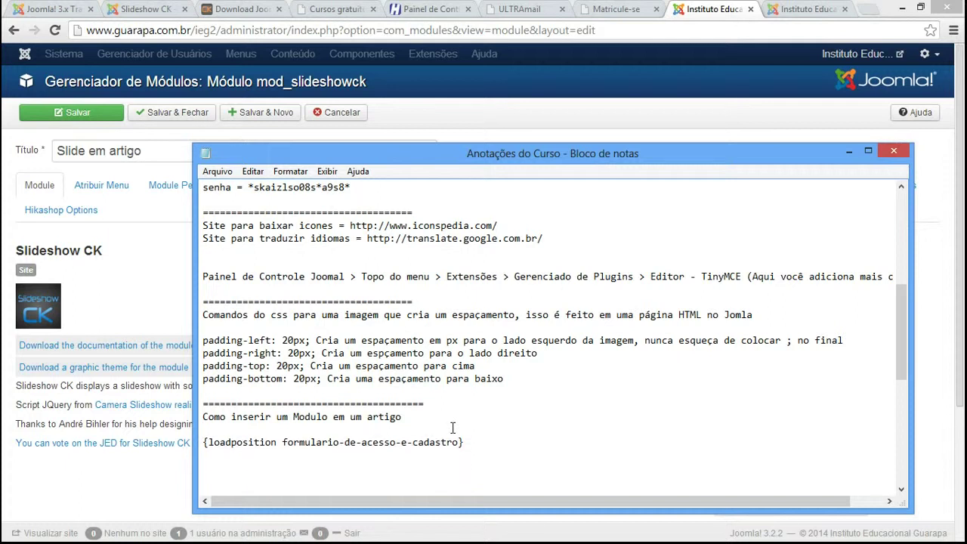
Minimize the notes and place the caret after the loadposition line in the Matricule-se article.
left_click(847, 152)
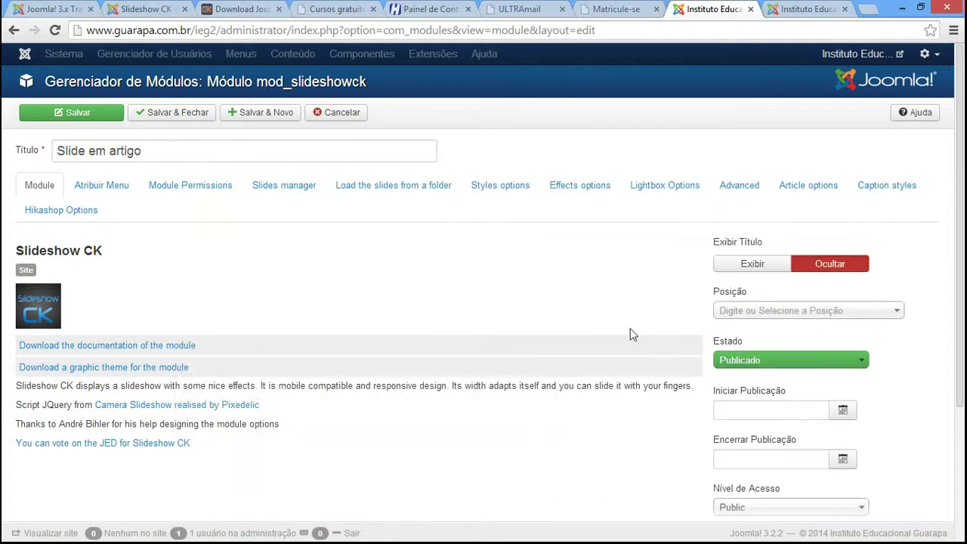
left_click(802, 9)
left_click(248, 421)
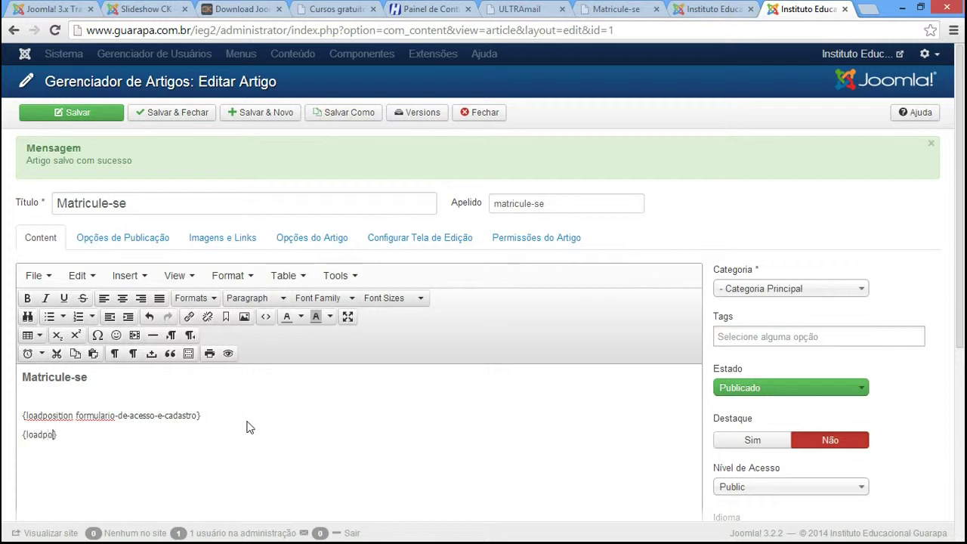
Paste {loadposition slide-em-artigo} into the Matricule-se article, save it, and check the page.
key("ctrl+v")
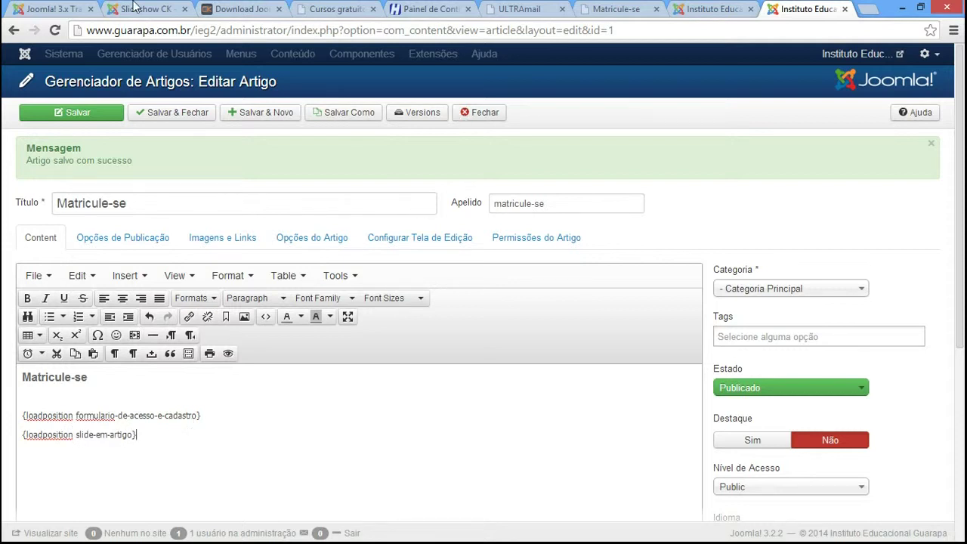
left_click(68, 114)
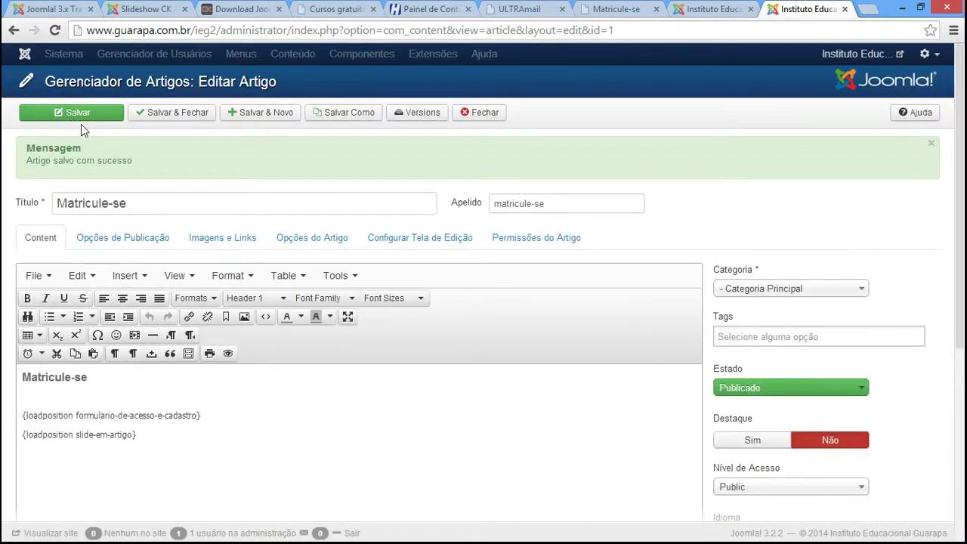
left_click(615, 9)
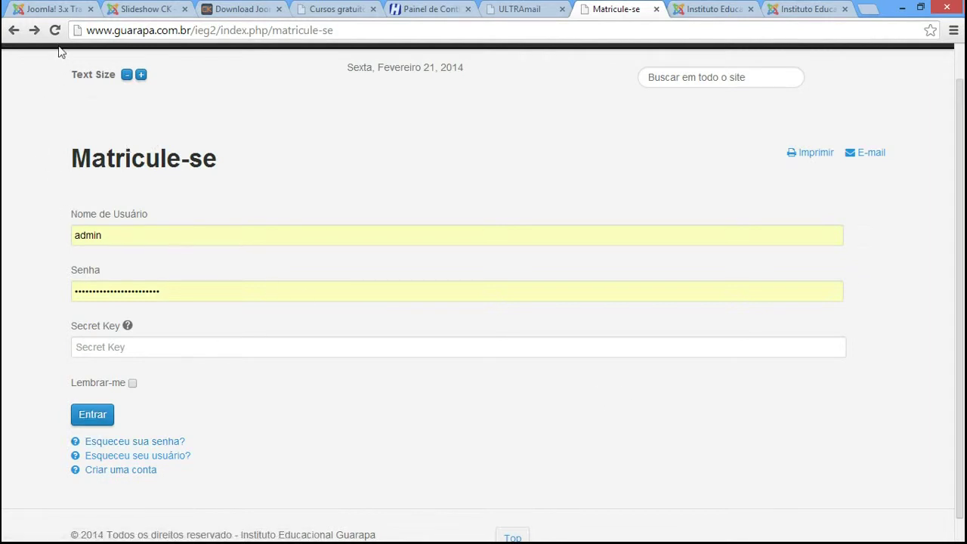
scroll(121, 433, "up", 1)
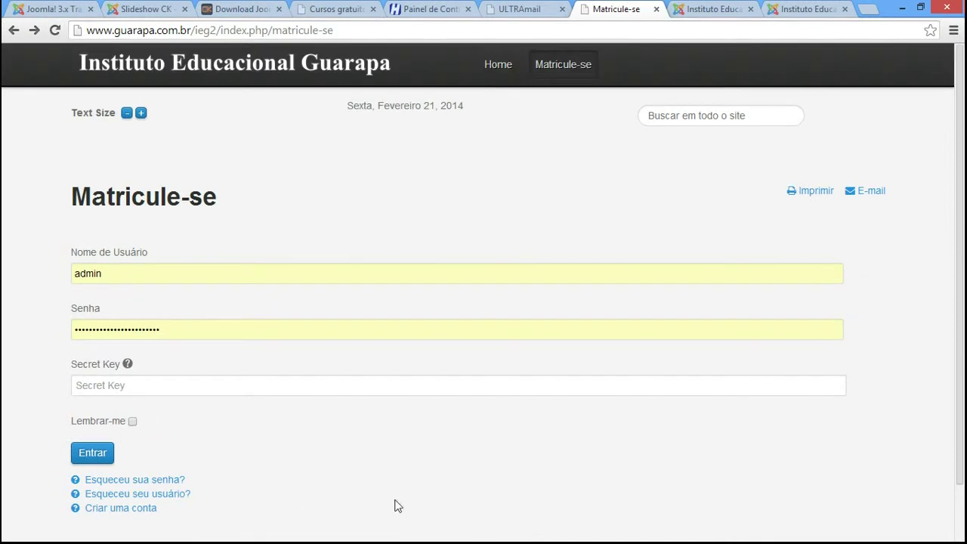
left_click(708, 8)
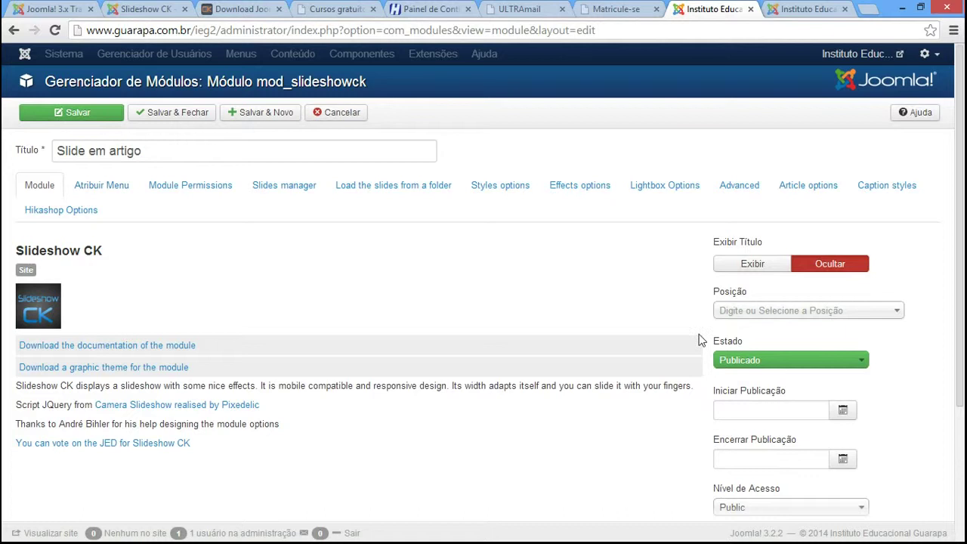
Set the slideshow module position to slide-em-artigo, save it, and reload the Matricule-se page.
left_click(746, 312)
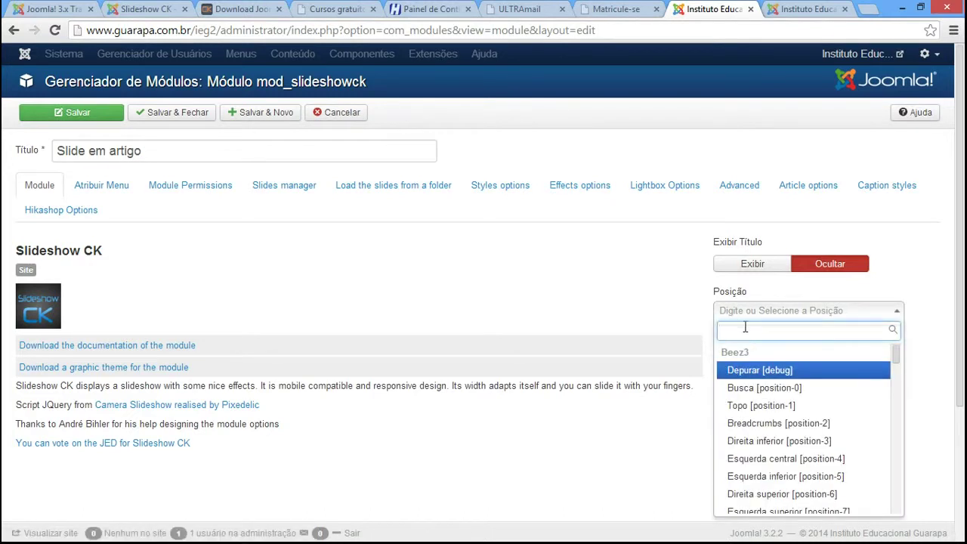
key("ctrl+v")
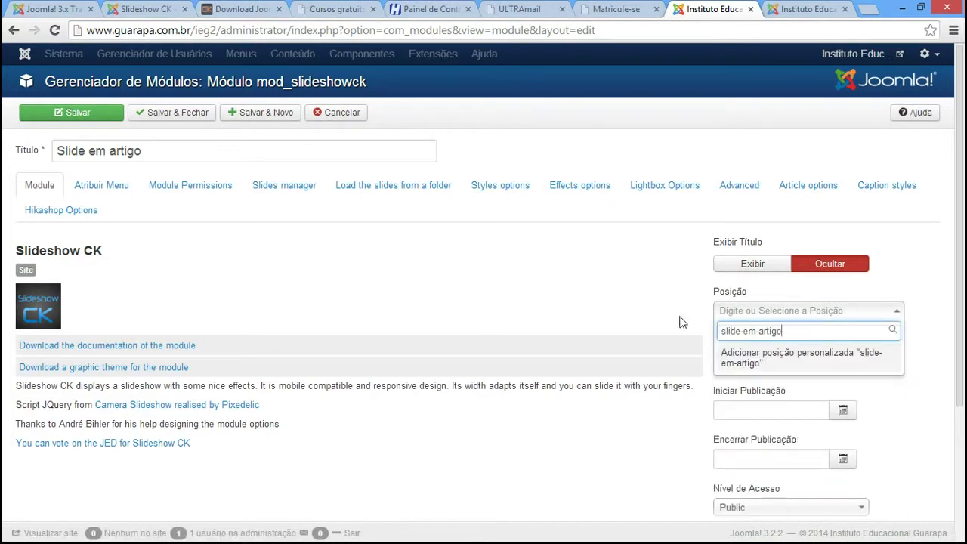
key("Return")
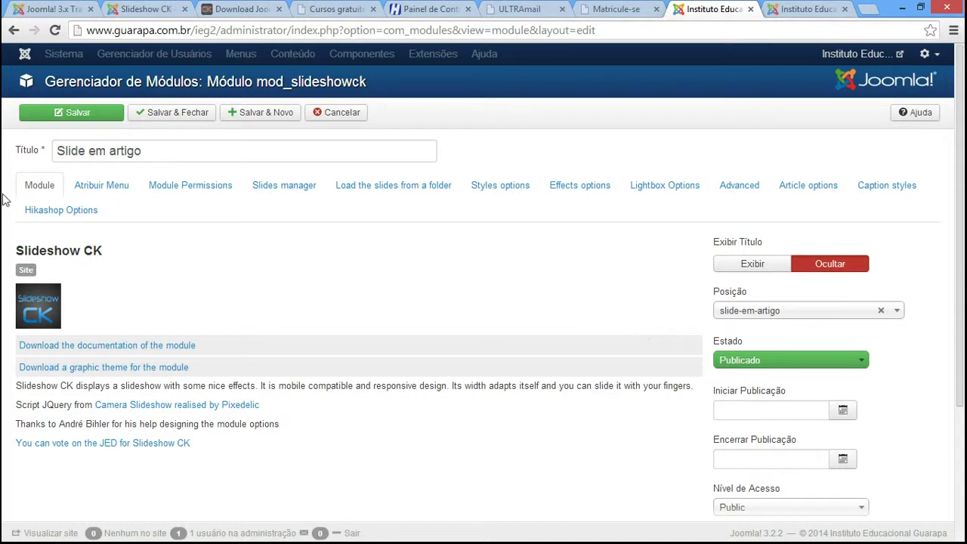
left_click(107, 115)
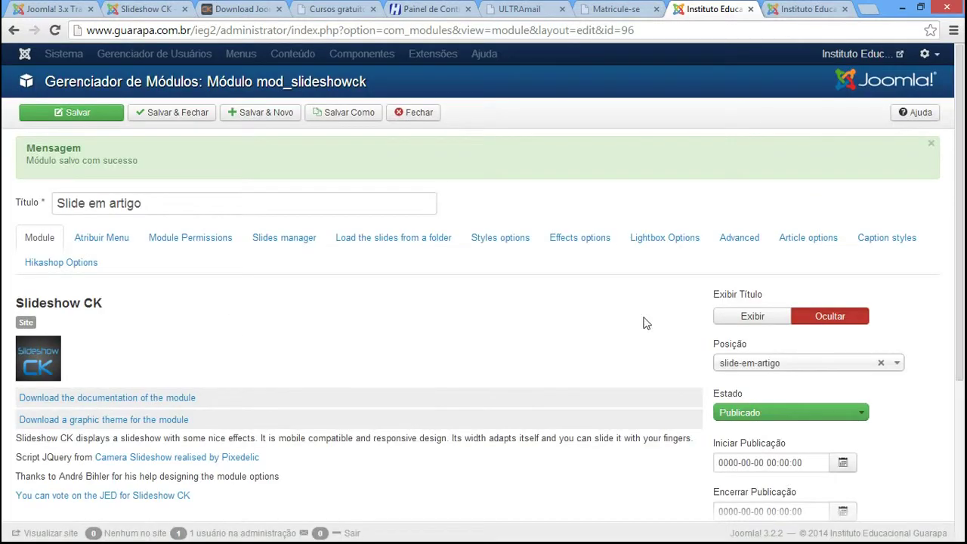
left_click(597, 7)
left_click(55, 31)
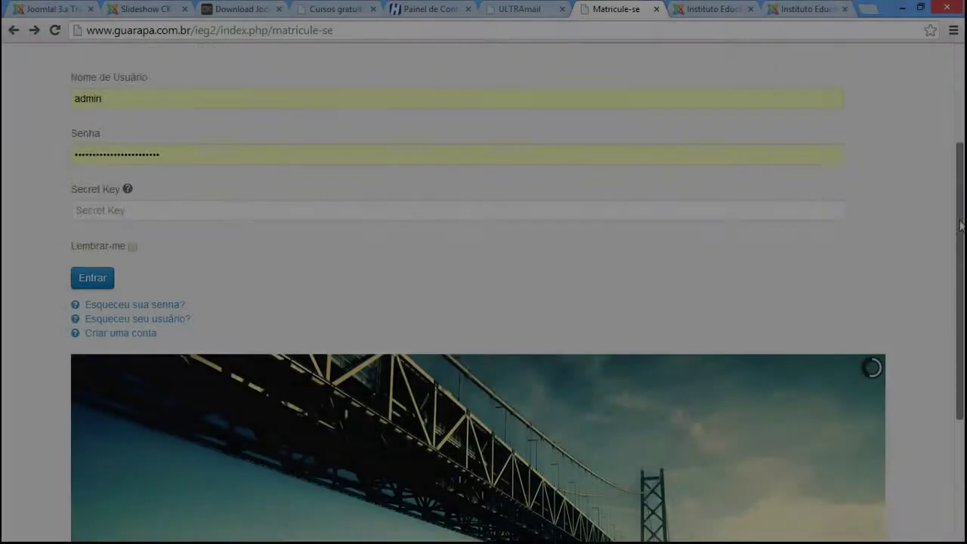
Step through the road and Big Buck Bunny slides, then reload the page.
scroll(862, 453, "down", 1)
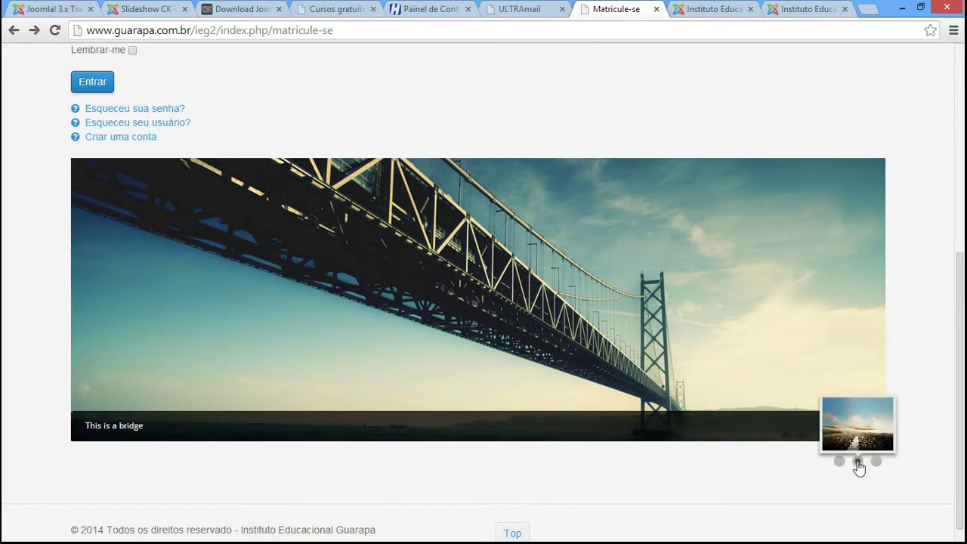
left_click(858, 462)
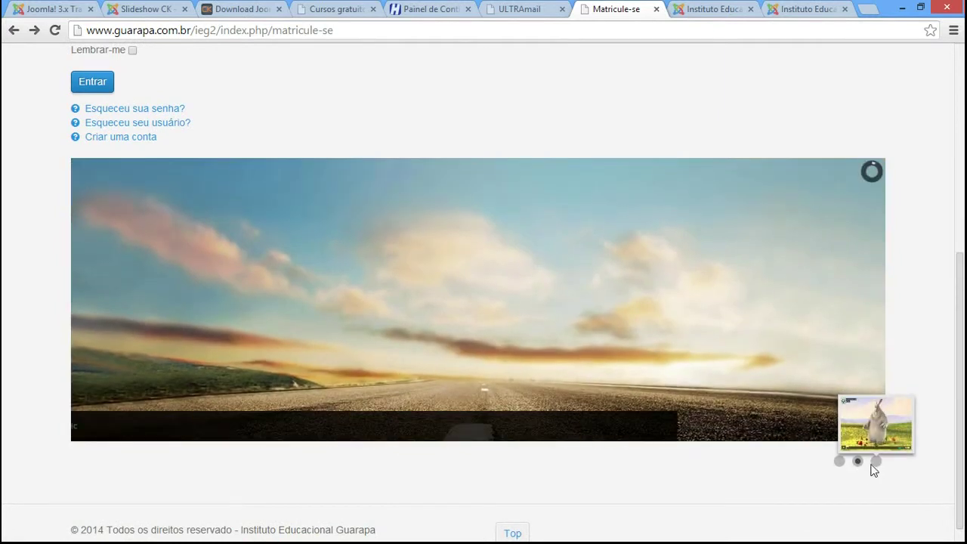
left_click(878, 462)
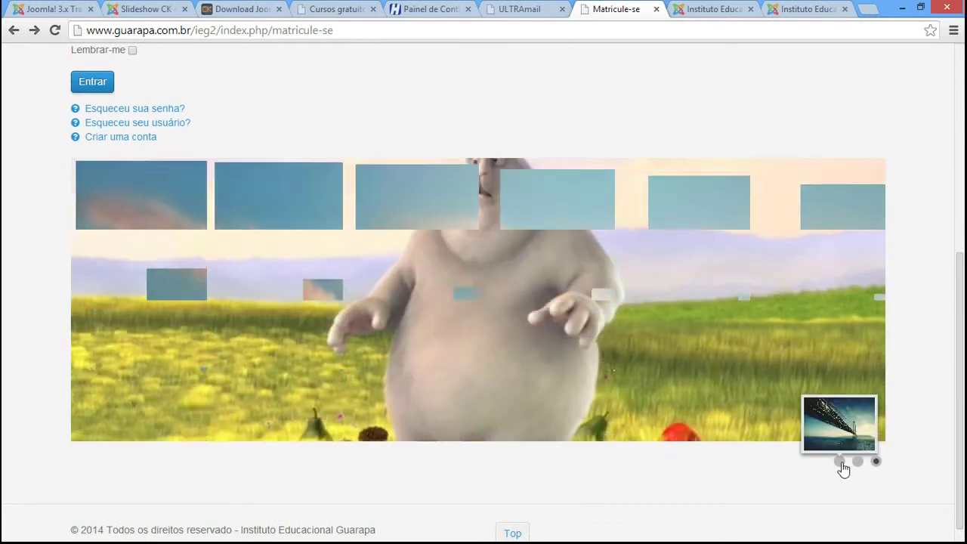
key("F5")
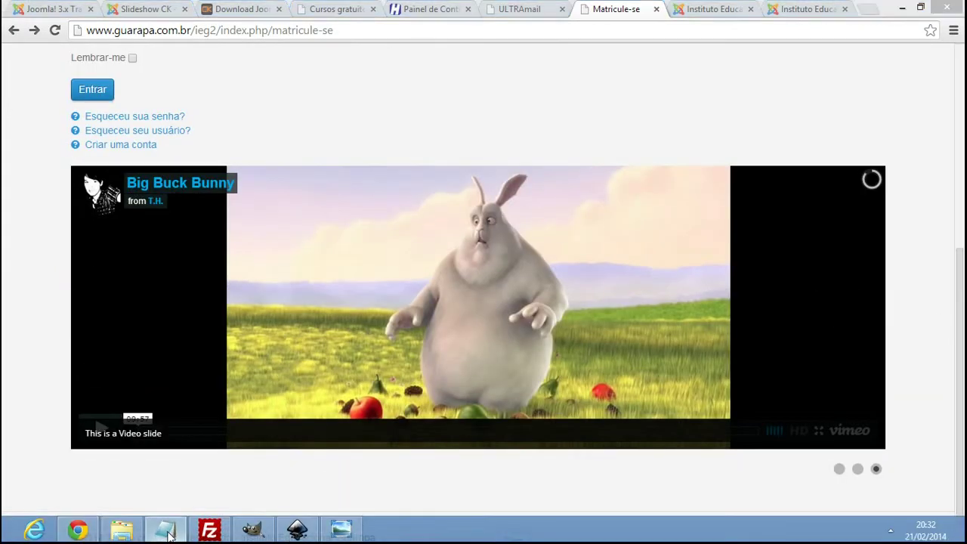
Review the formulario-de-acesso-e-cadastro loadposition line in the course notes, then minimize them.
left_click(309, 529)
left_click_drag(283, 443, 458, 437)
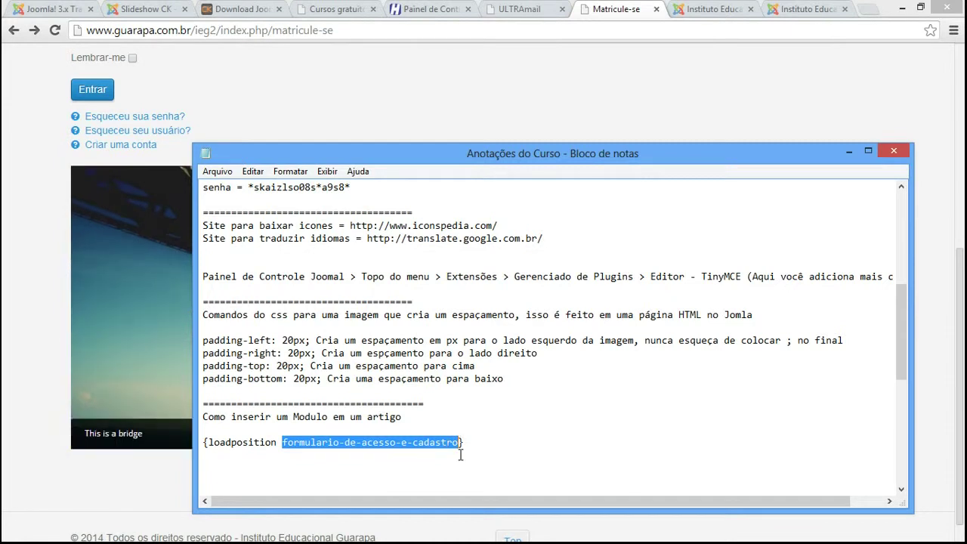
left_click_drag(500, 453, 199, 443)
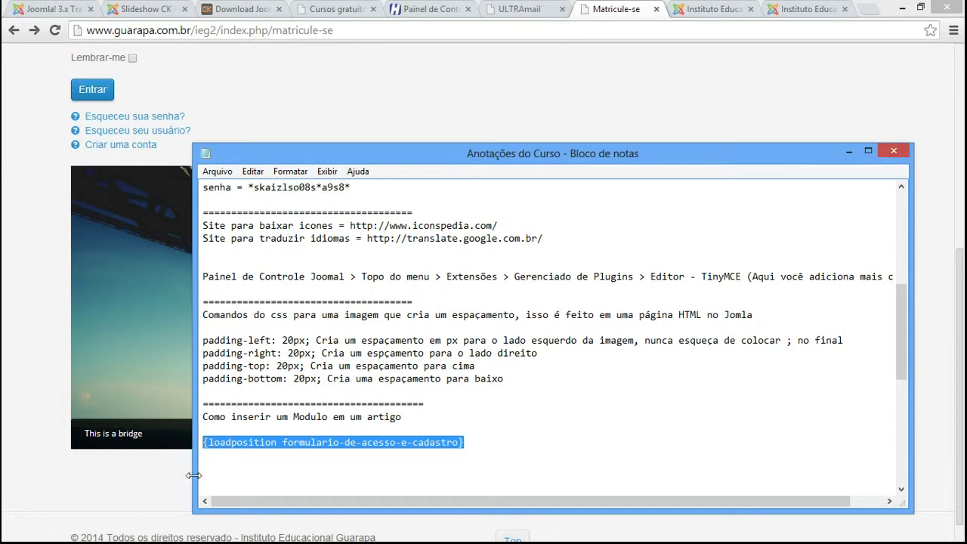
left_click(849, 151)
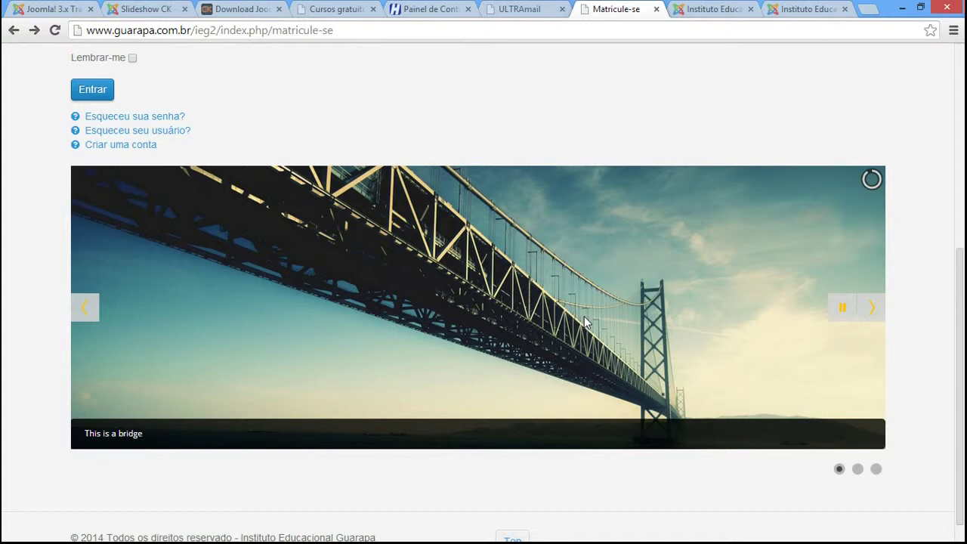
Scroll back to the top and inspect the embedded login form fields.
scroll(584, 316, "up", 2)
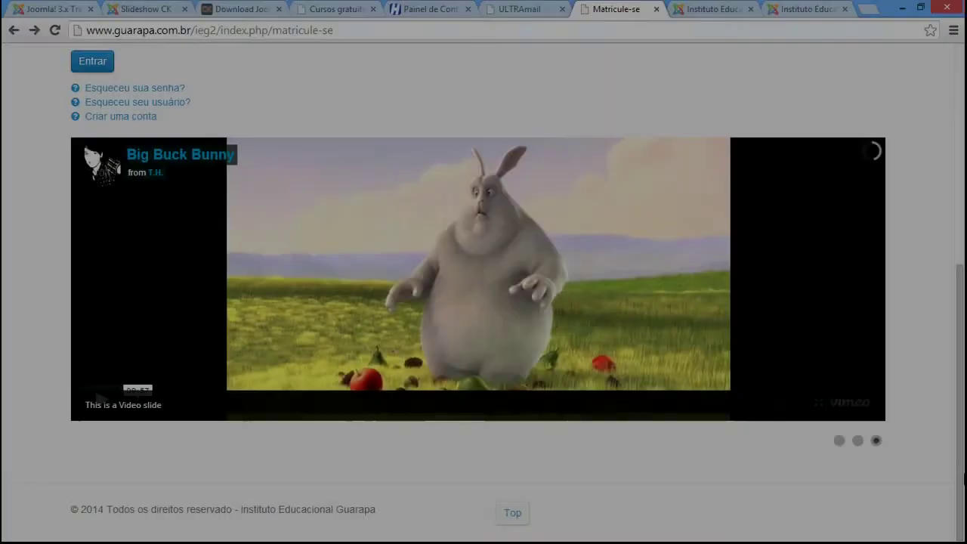
scroll(898, 185, "up", 5)
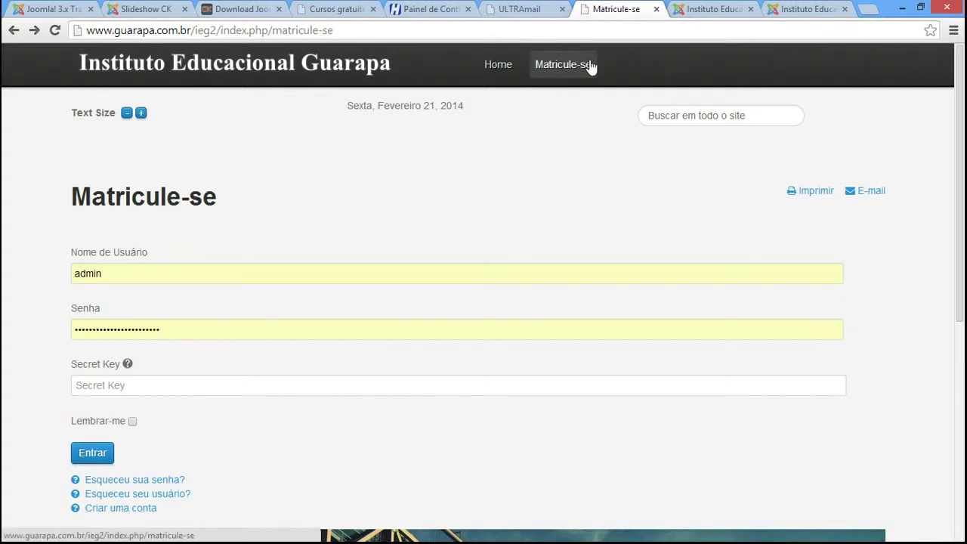
left_click_drag(56, 257, 180, 387)
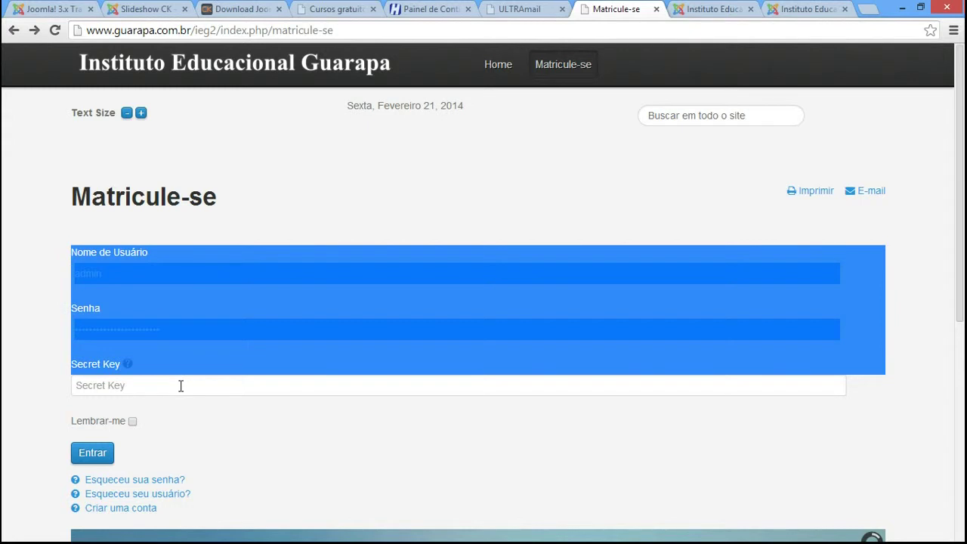
left_click(330, 196)
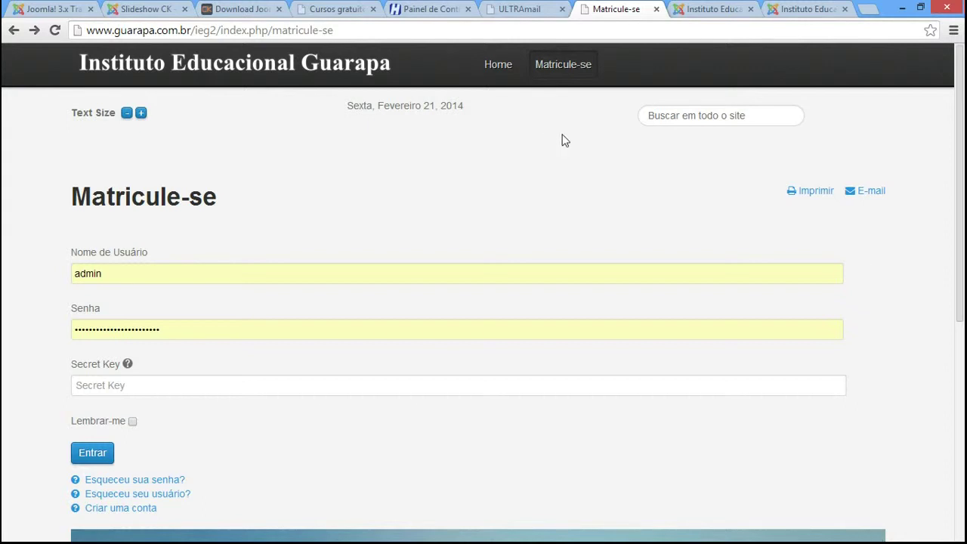
left_click(739, 7)
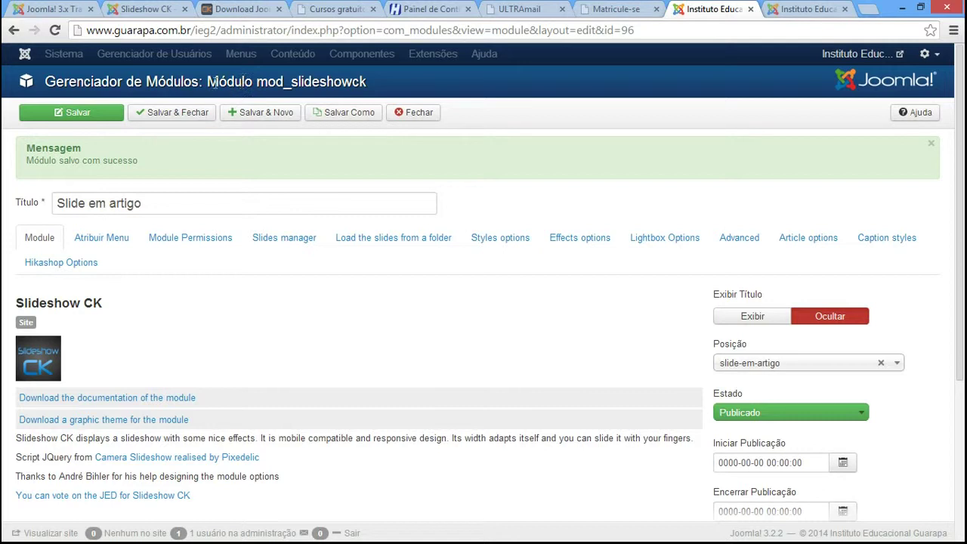
Close the slideshow module editor and the extra admin tab, then list the Menu principal items.
left_click(427, 118)
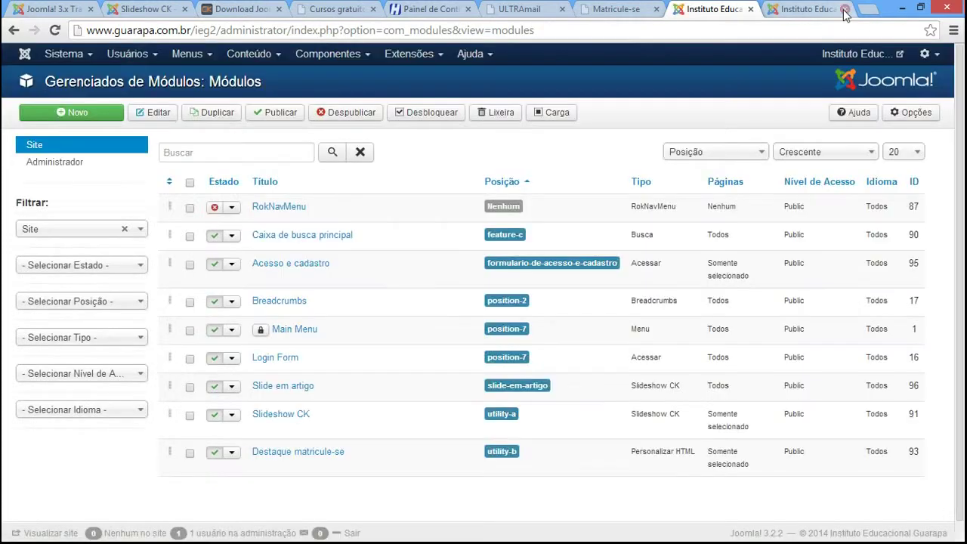
left_click(845, 9)
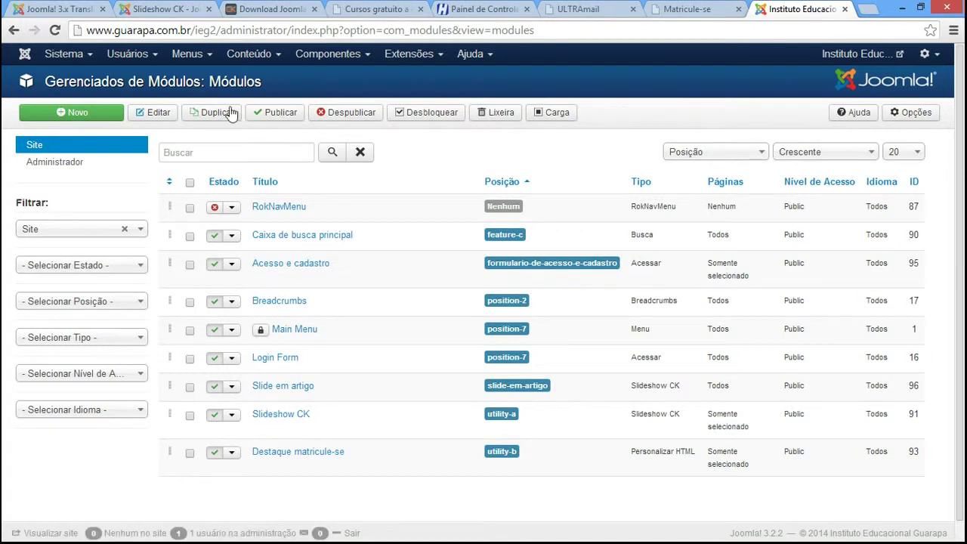
left_click(193, 56)
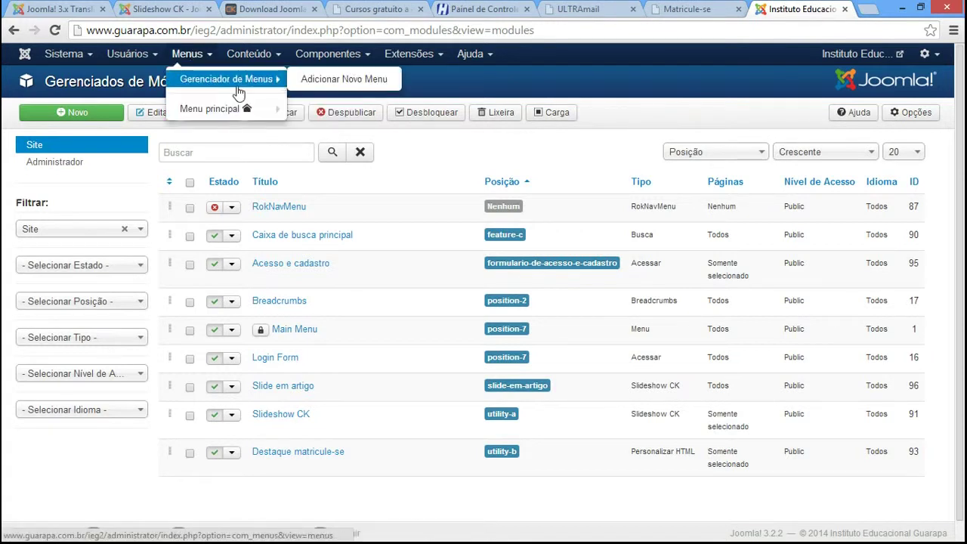
left_click(219, 111)
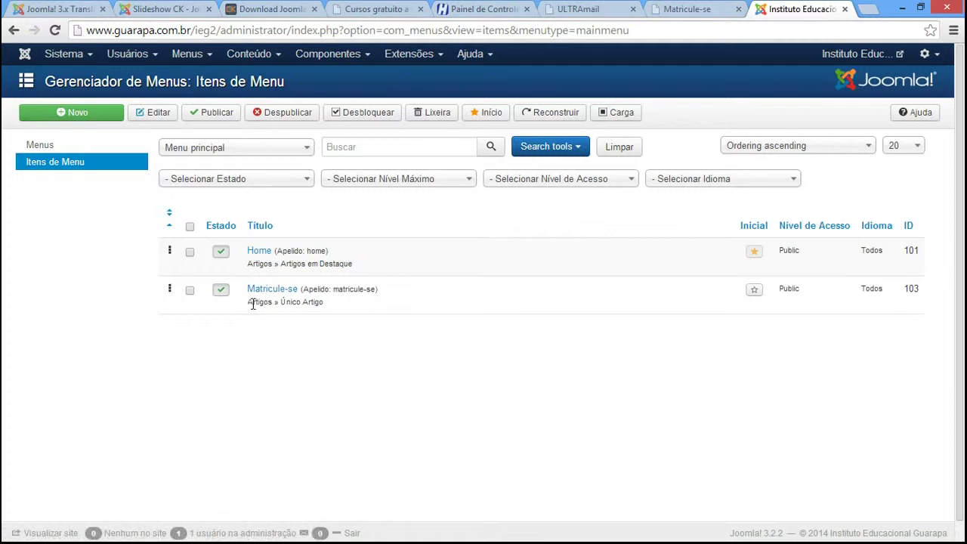
left_click_drag(266, 306, 278, 306)
left_click_drag(337, 310, 279, 303)
Change the Matricule-se menu item type to Busca > Listar Resultados da Busca and save it.
left_click(276, 294)
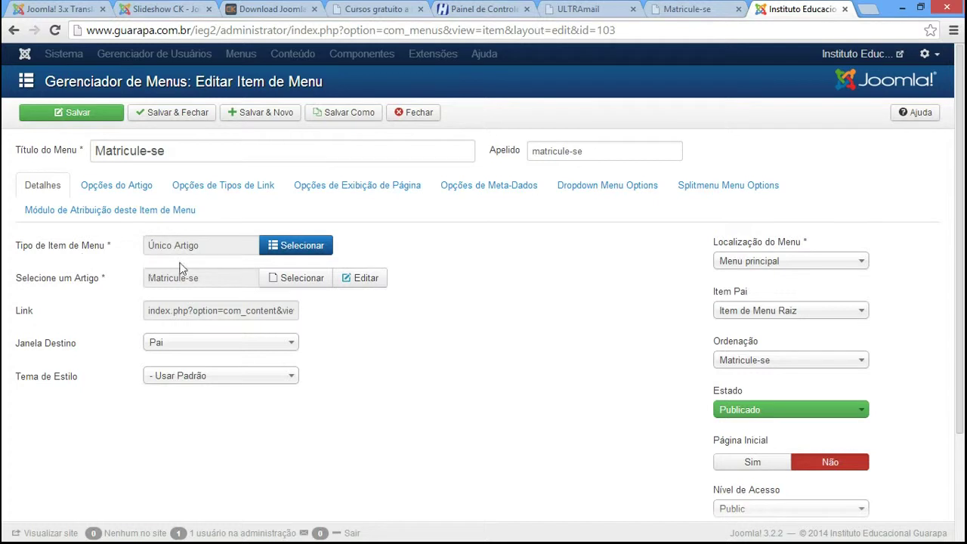
left_click(291, 250)
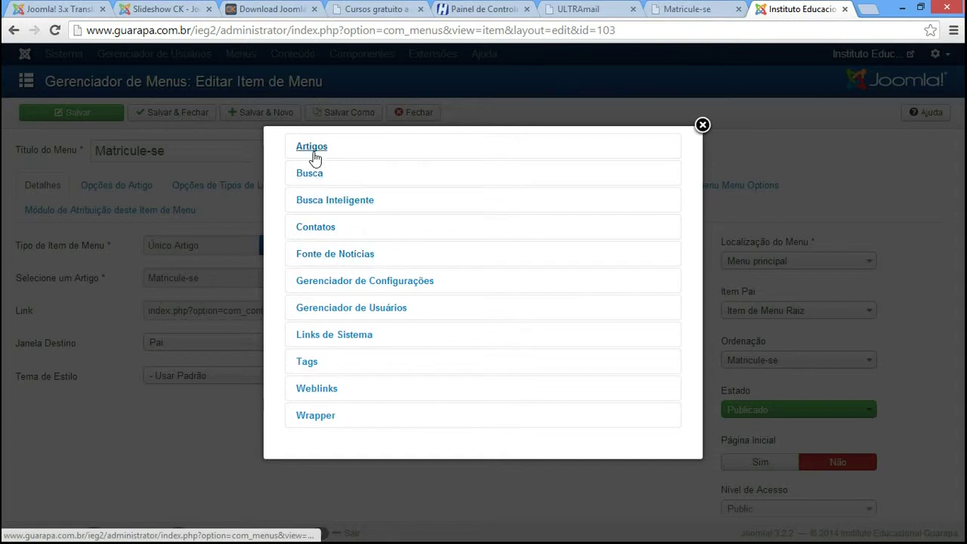
left_click(313, 175)
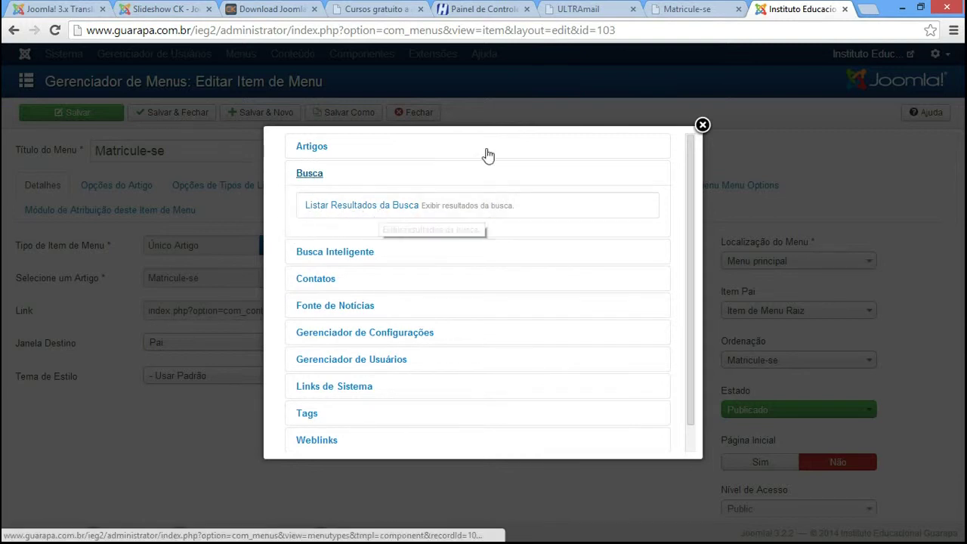
left_click(417, 207)
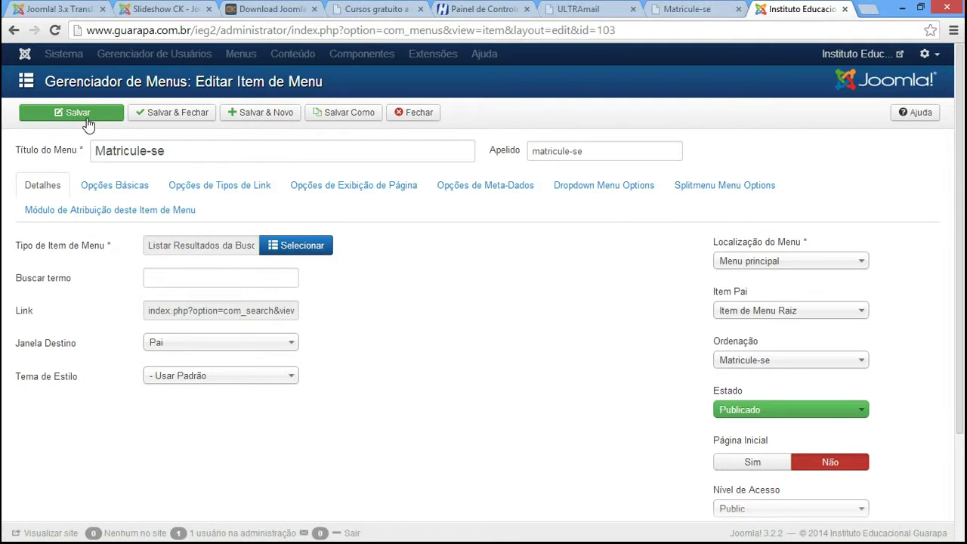
left_click(88, 121)
key("ctrl+shift+Tab")
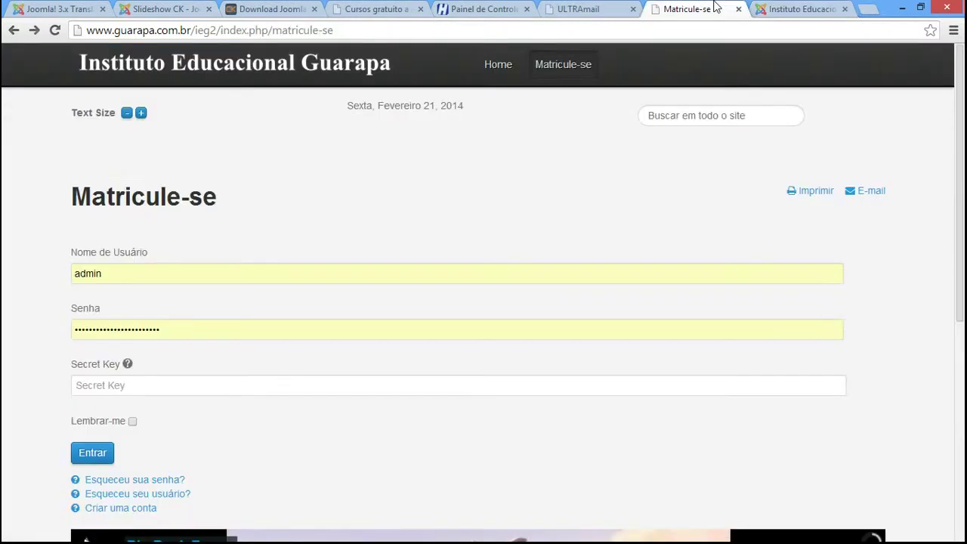
Reload the front-end Matricule-se page and inspect the new search form's Ordenação choices.
left_click(54, 31)
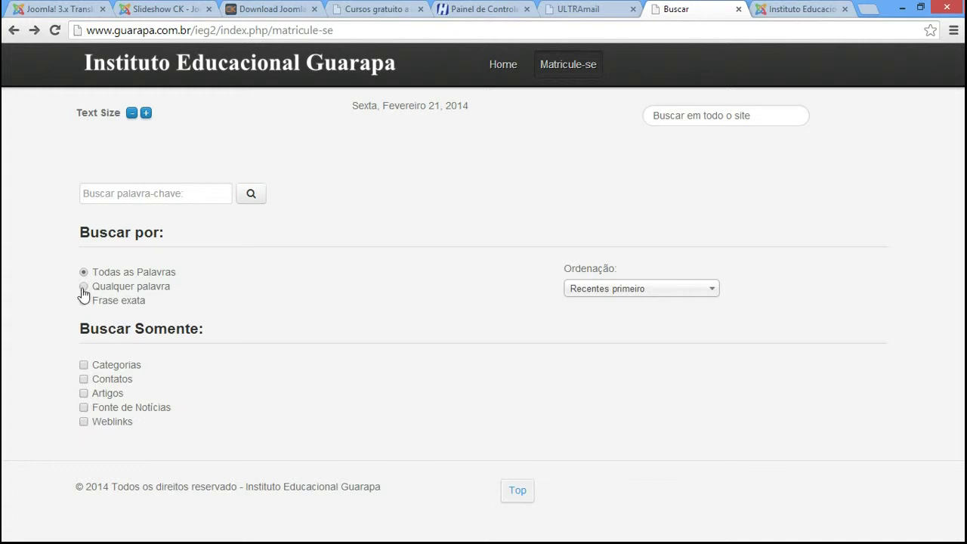
left_click(657, 293)
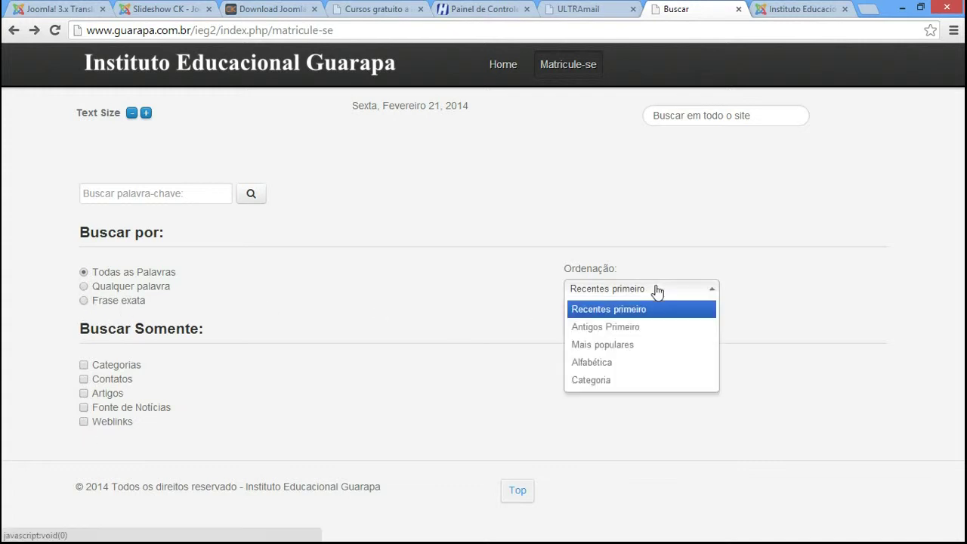
left_click(657, 293)
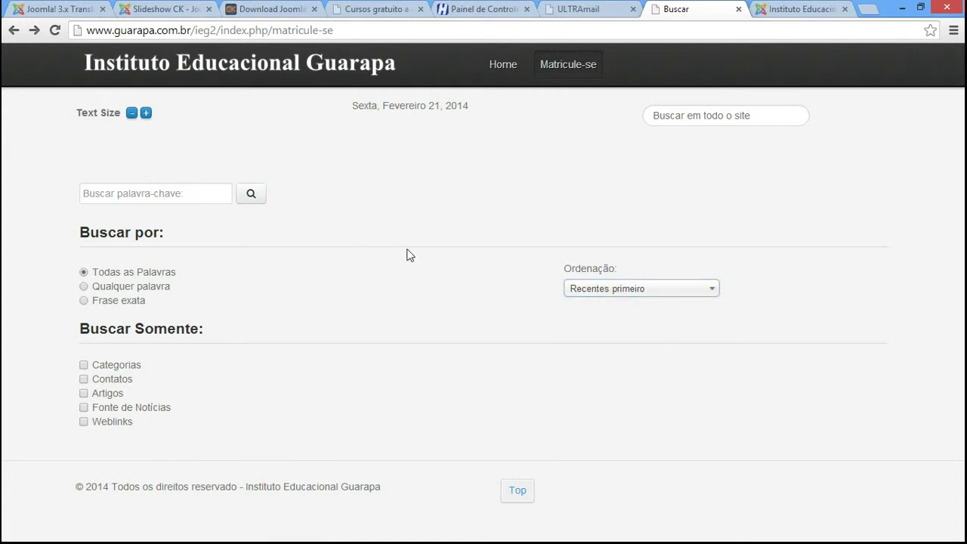
left_click(584, 74)
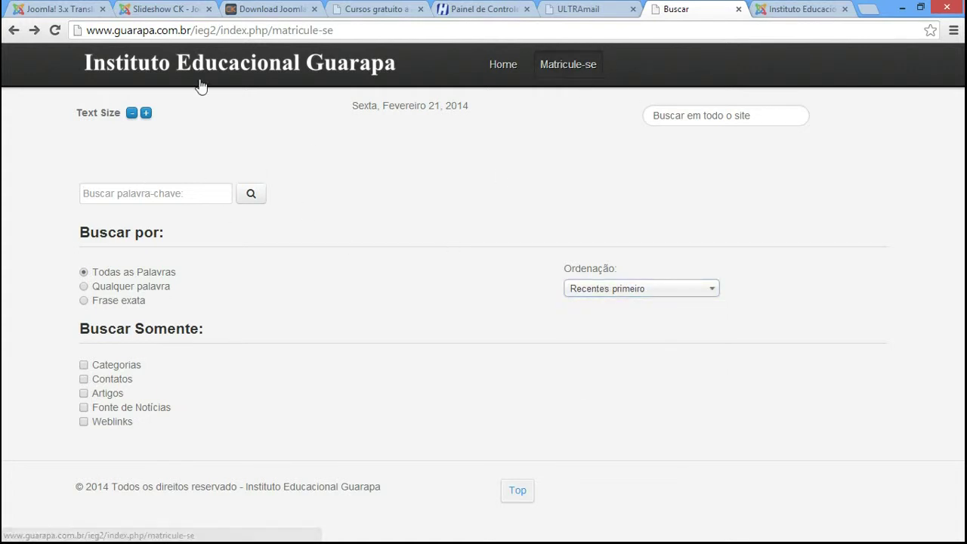
Back in the admin menu item editor, select the whole Matricule-se title.
left_click(786, 9)
left_click(158, 204)
left_click_drag(158, 204, 85, 208)
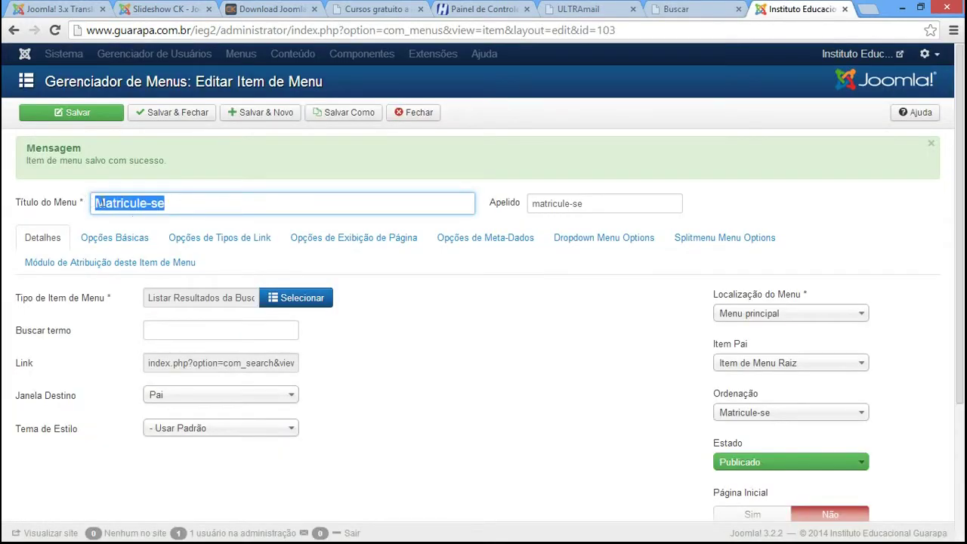
Open the item type chooser and expand Gerenciador de Usuários to reveal Formulário de Cadastro.
left_click(281, 296)
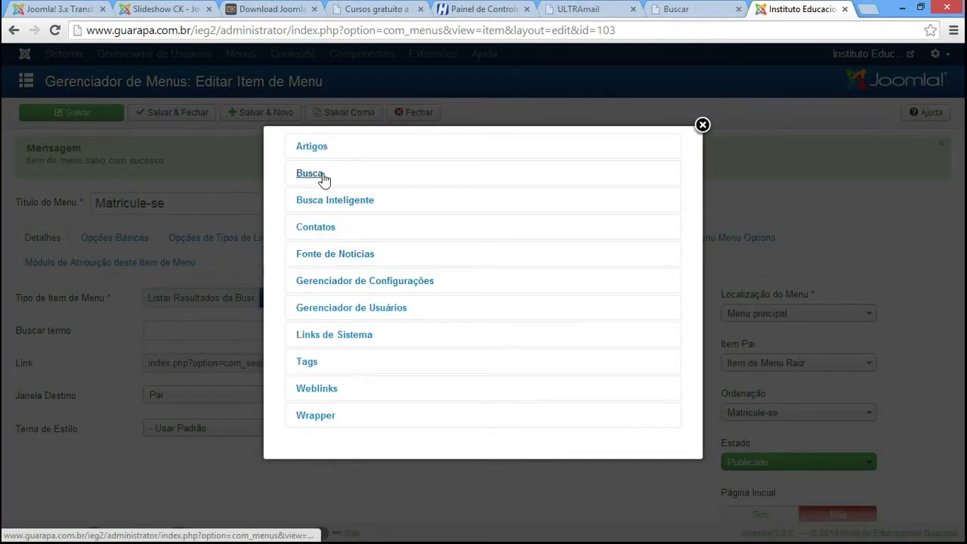
left_click(344, 200)
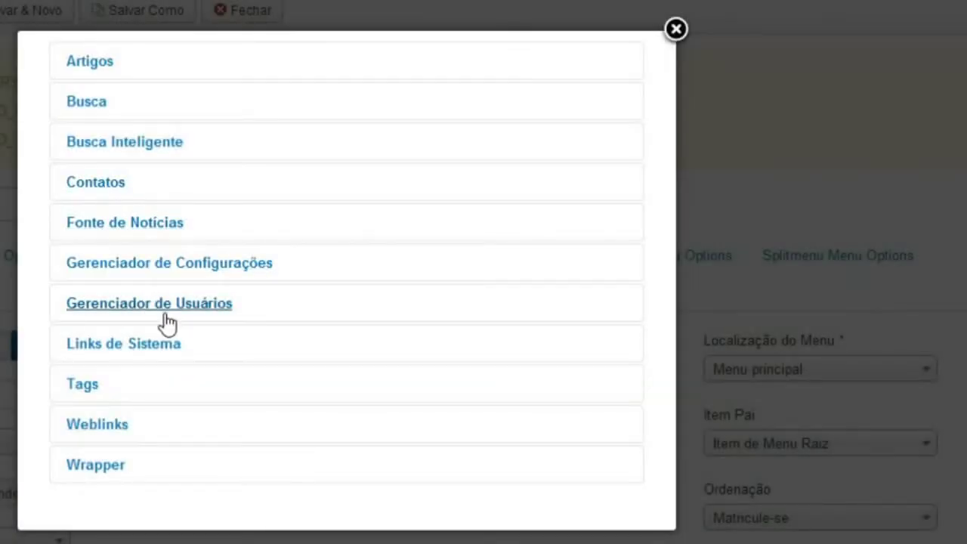
left_click(125, 305)
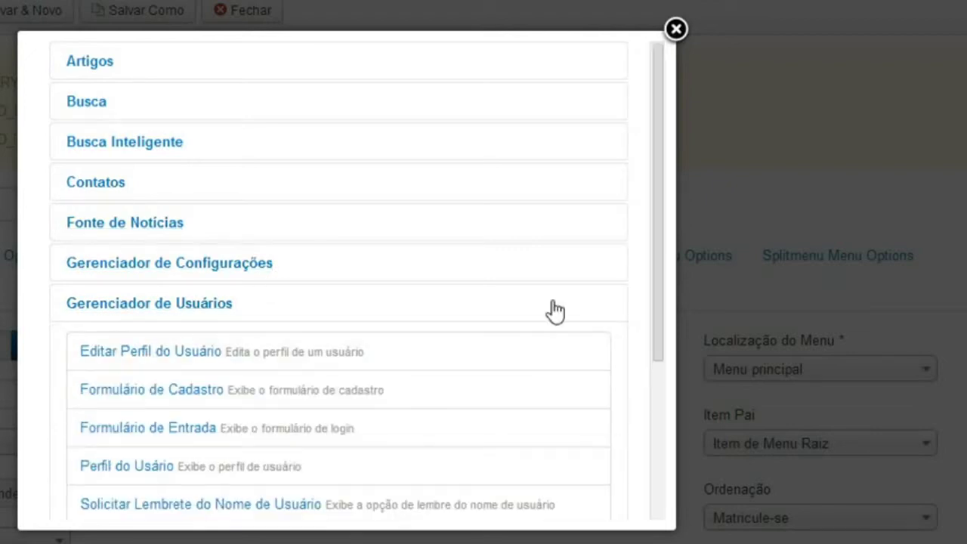
left_click_drag(660, 169, 642, 274)
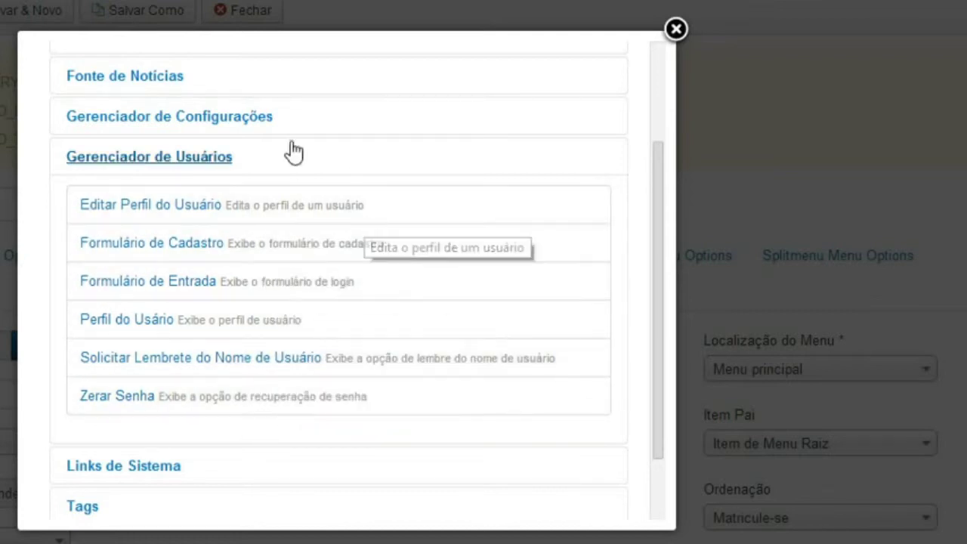
Set the item type to Formulário de Cadastro, save, and reload the front-end page.
left_click(210, 249)
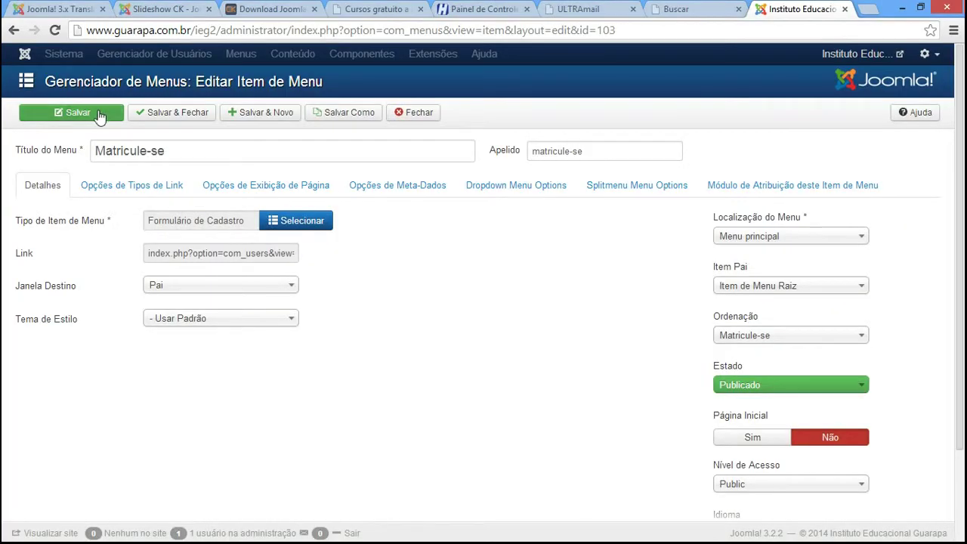
left_click(99, 114)
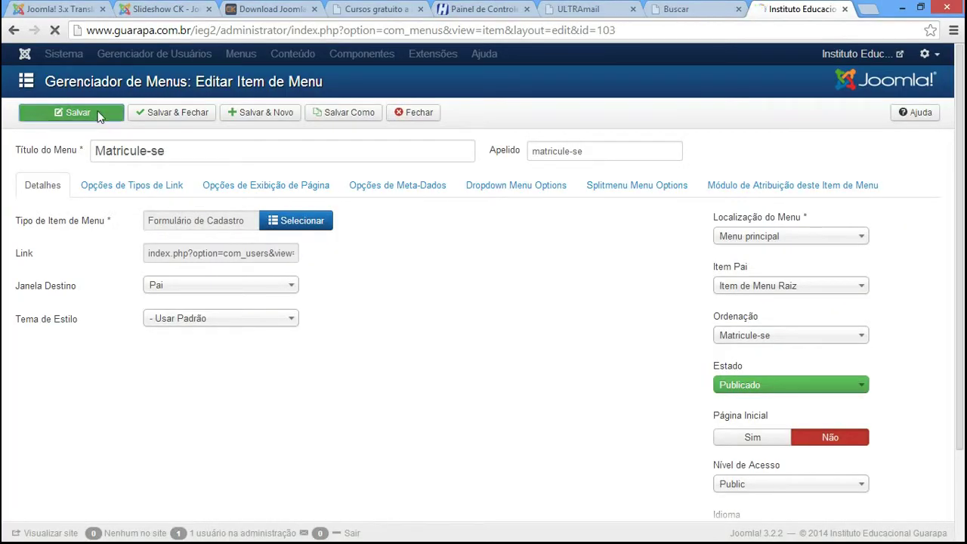
left_click(672, 9)
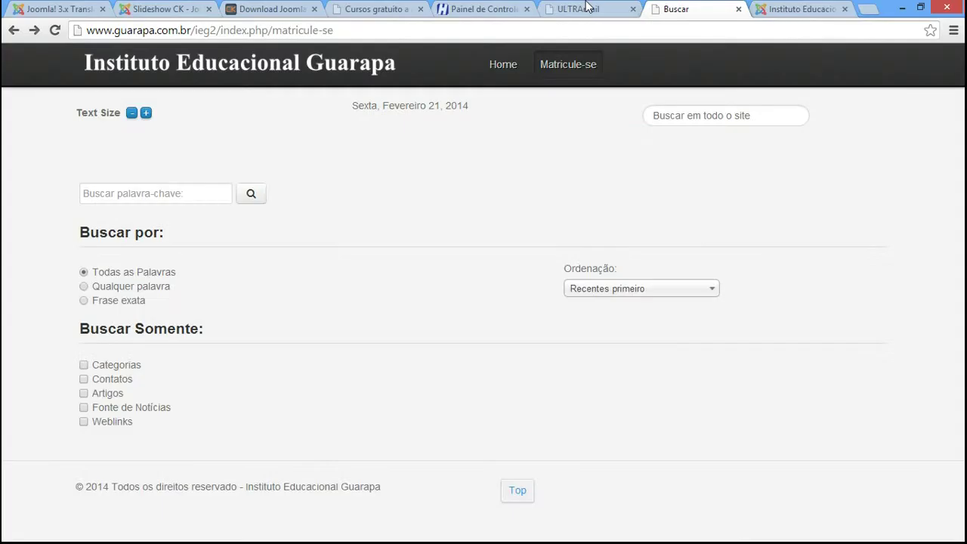
left_click(55, 31)
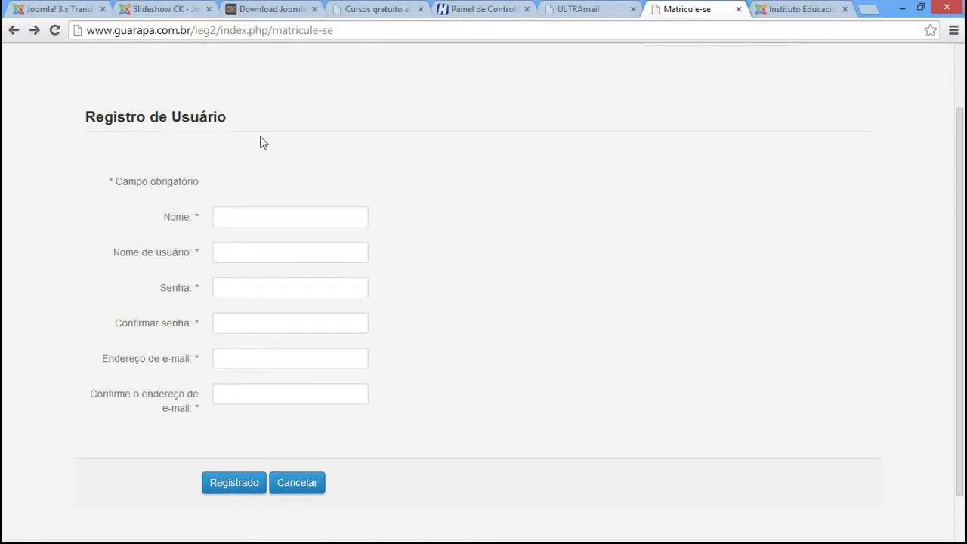
Step through the Registro de Usuário fields: Nome, Nome de usuário, Senha and the rest.
left_click(224, 216)
left_click(233, 252)
left_click(233, 284)
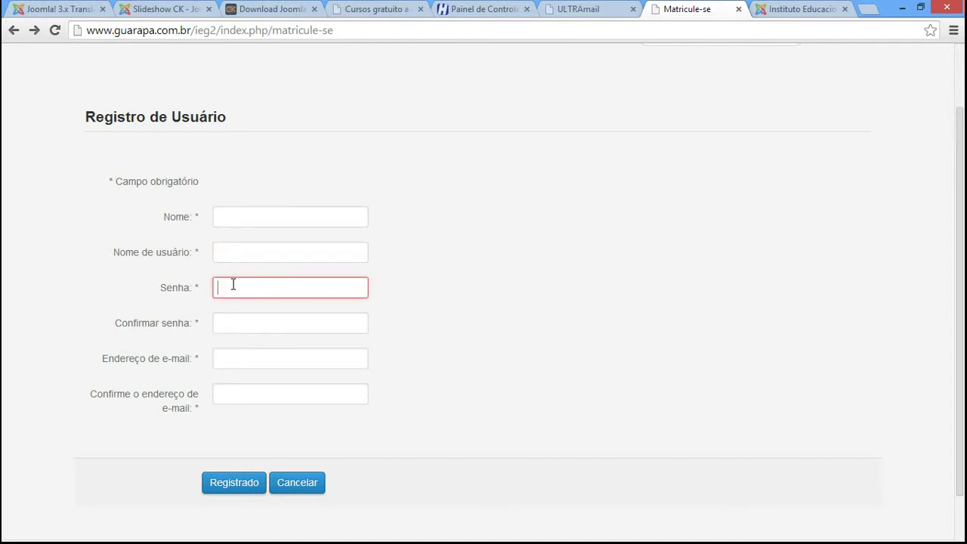
left_click(242, 327)
left_click(242, 358)
left_click(247, 393)
scroll(962, 356, "up", 1)
scroll(962, 356, "down", 1)
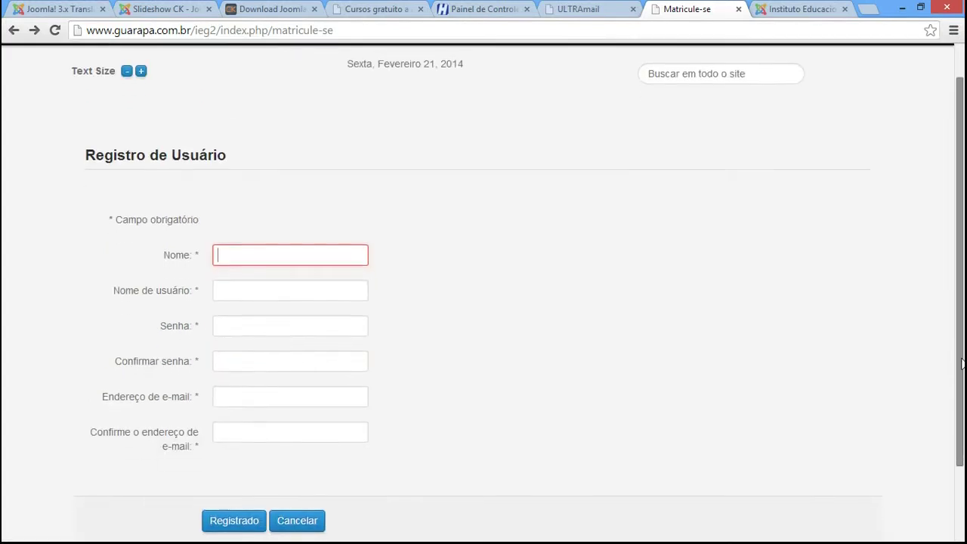
key("Tab")
key("Tab")
key("Tab")
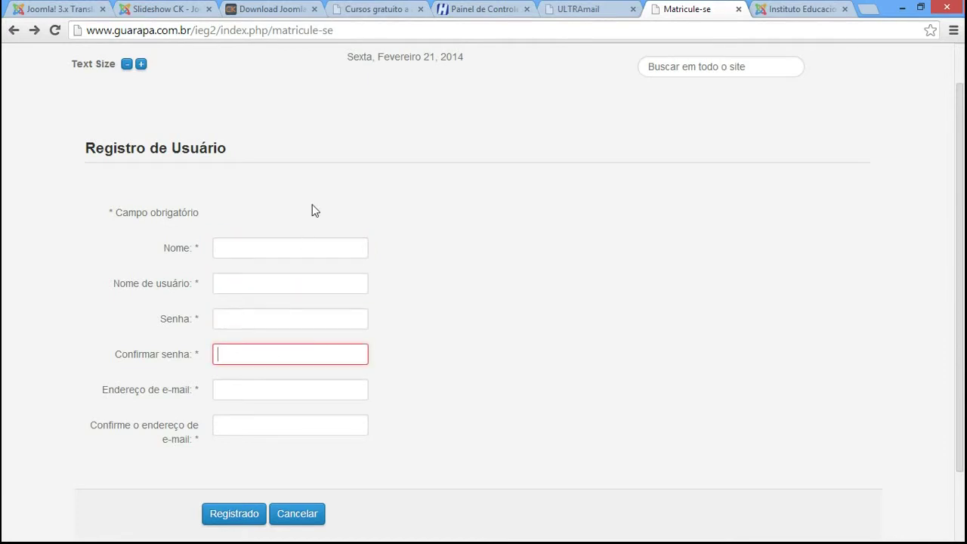
left_click(268, 249)
scroll(923, 218, "up", 1)
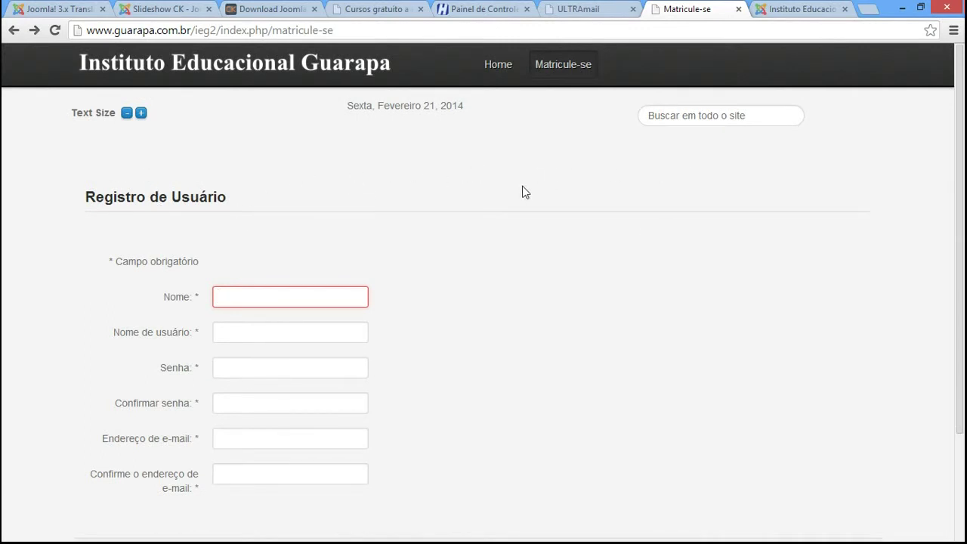
Browse the Artigos and Gerenciador de Usuários item types, then close the list without changing the type.
left_click(797, 15)
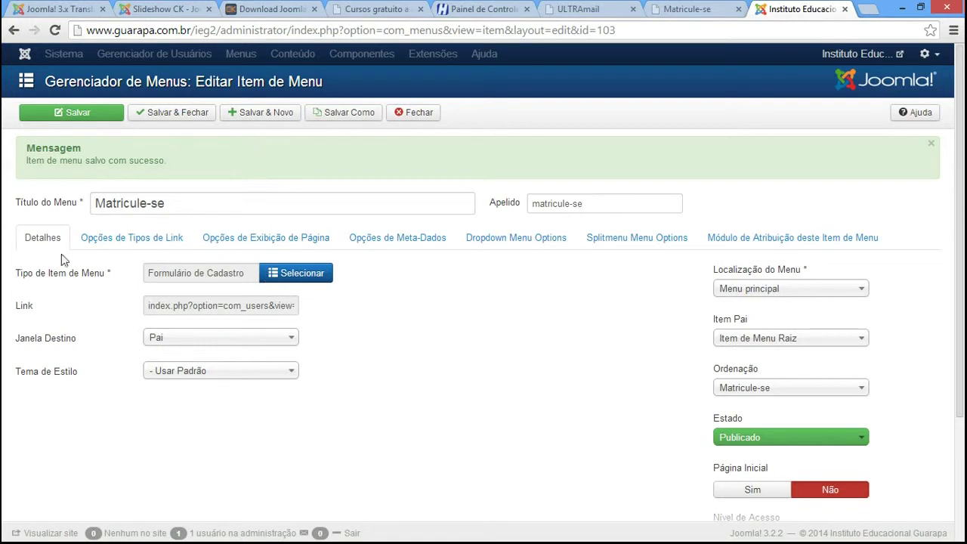
left_click(295, 275)
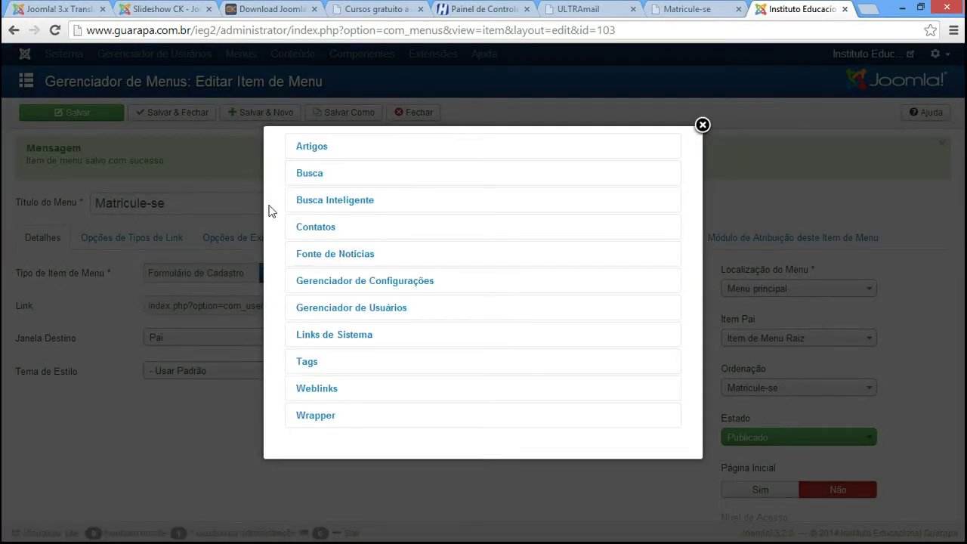
left_click(309, 148)
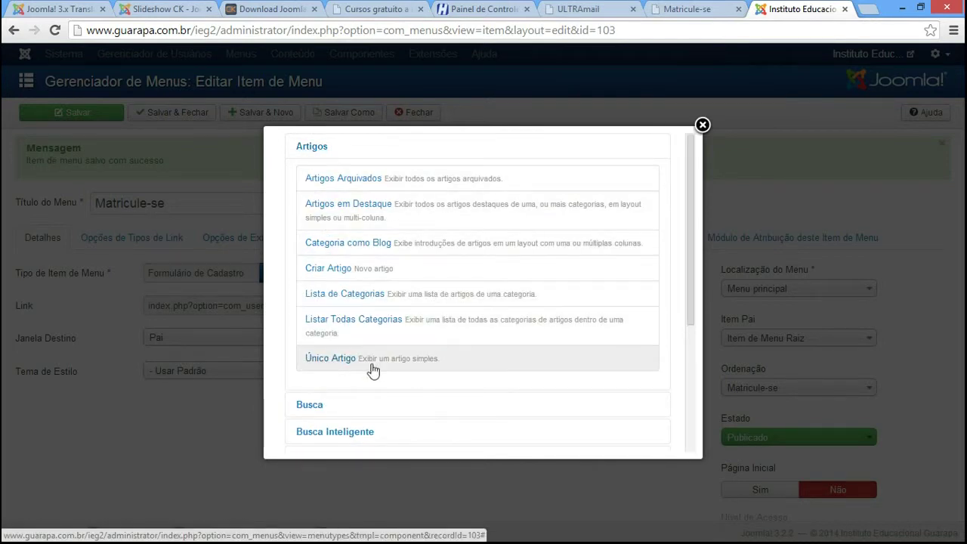
left_click(319, 149)
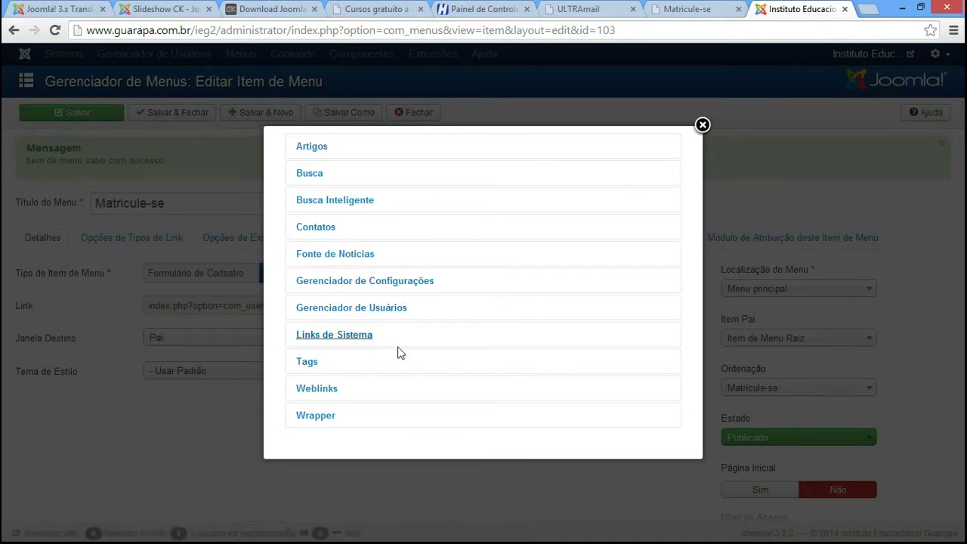
left_click(405, 316)
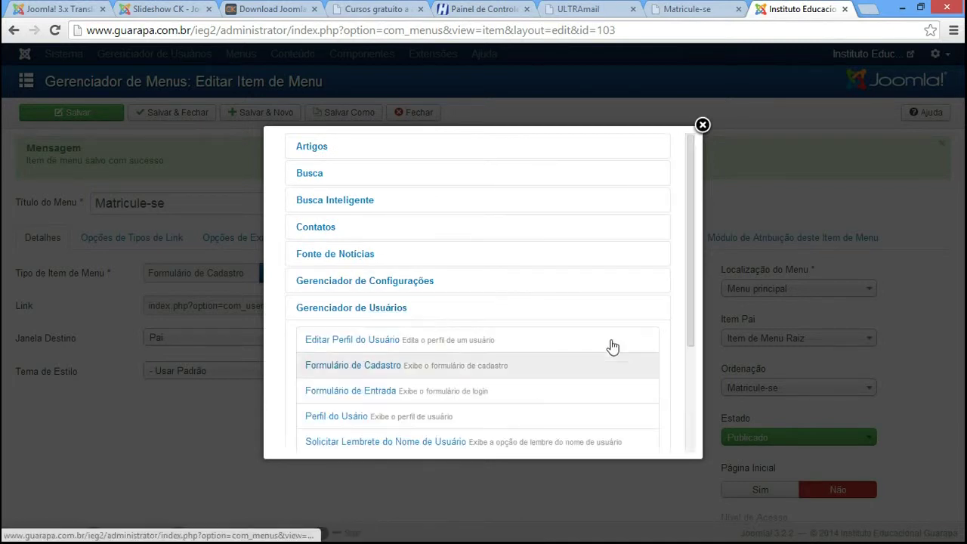
mouse_move(693, 254)
left_mouse_down()
mouse_move(665, 406)
mouse_move(683, 242)
left_mouse_up()
left_click(703, 124)
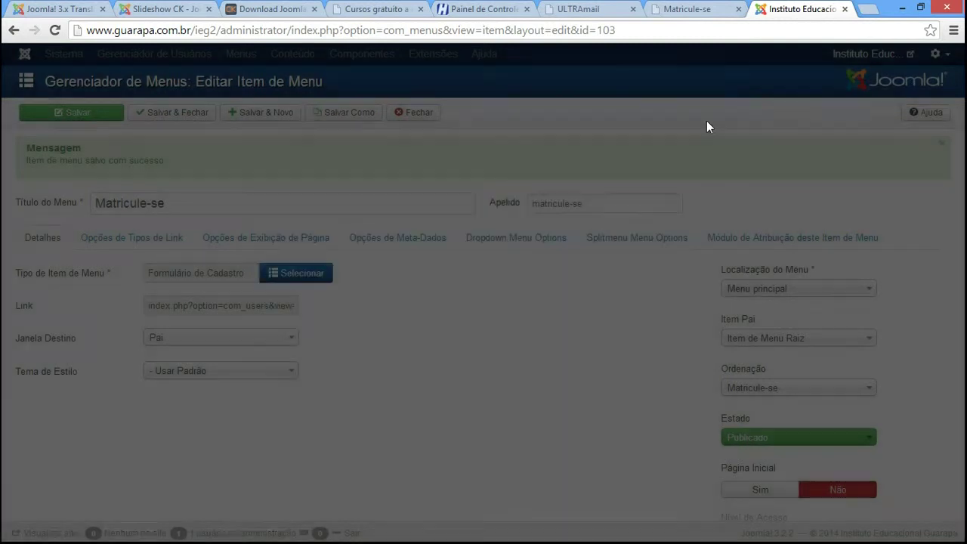
Go to the front-end Matricule-se registration form and place focus in the Nome field.
key("ctrl+shift+Tab")
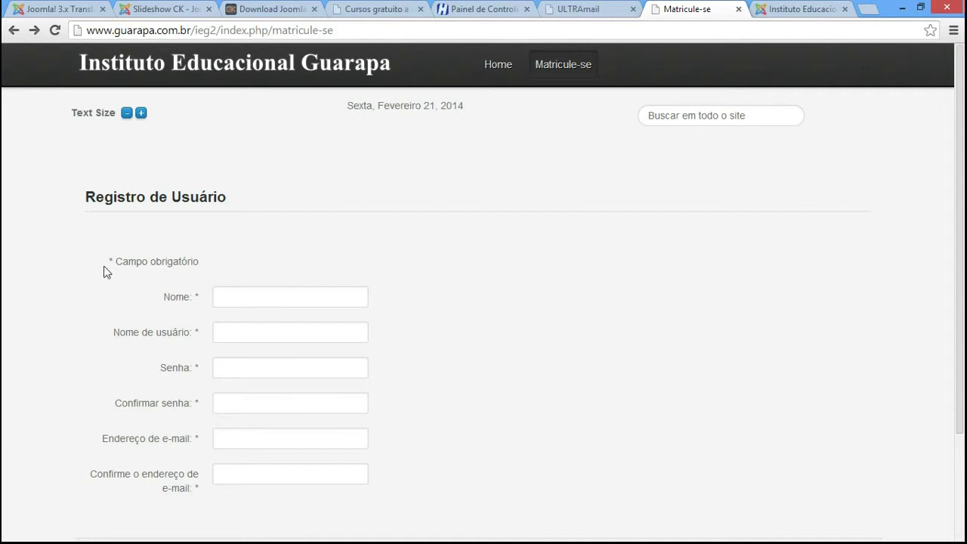
left_click(205, 266)
mouse_move(123, 306)
left_click(250, 298)
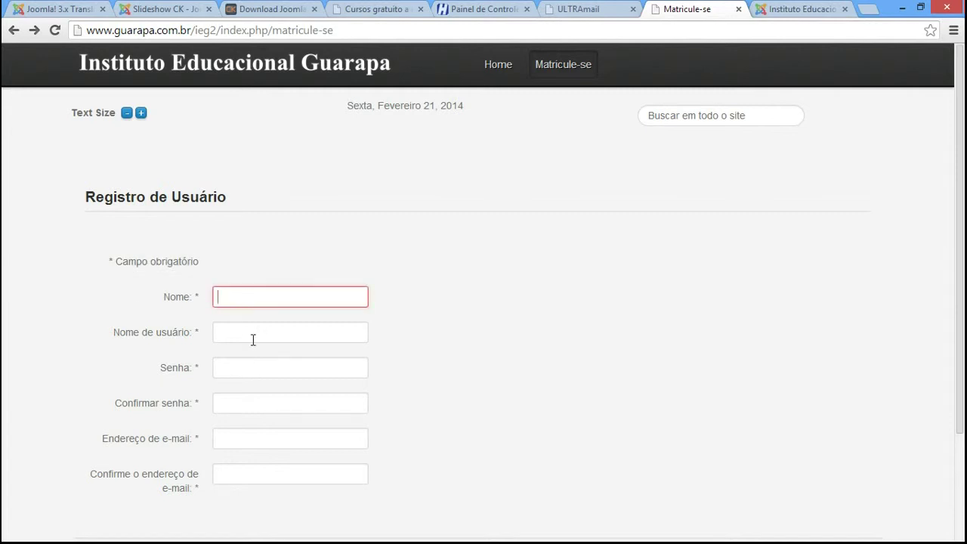
left_click(423, 334)
left_click_drag(964, 231, 963, 254)
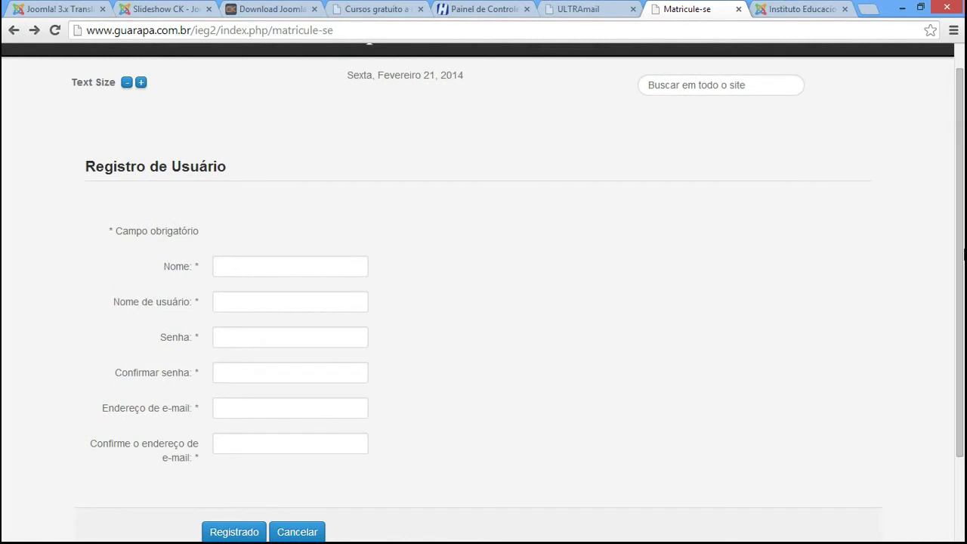
Enter a test user's name and username in the form and submit the registration.
left_click(278, 265)
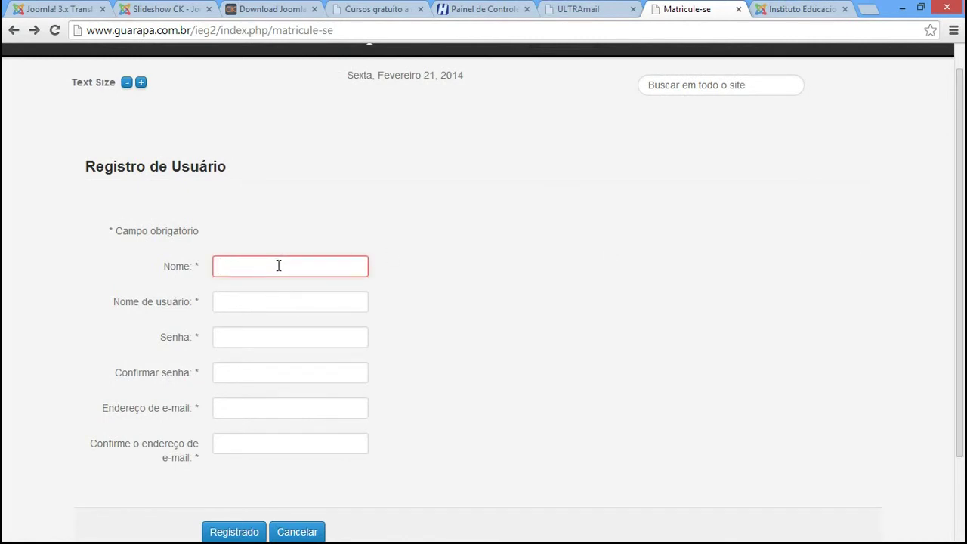
type("Rafael")
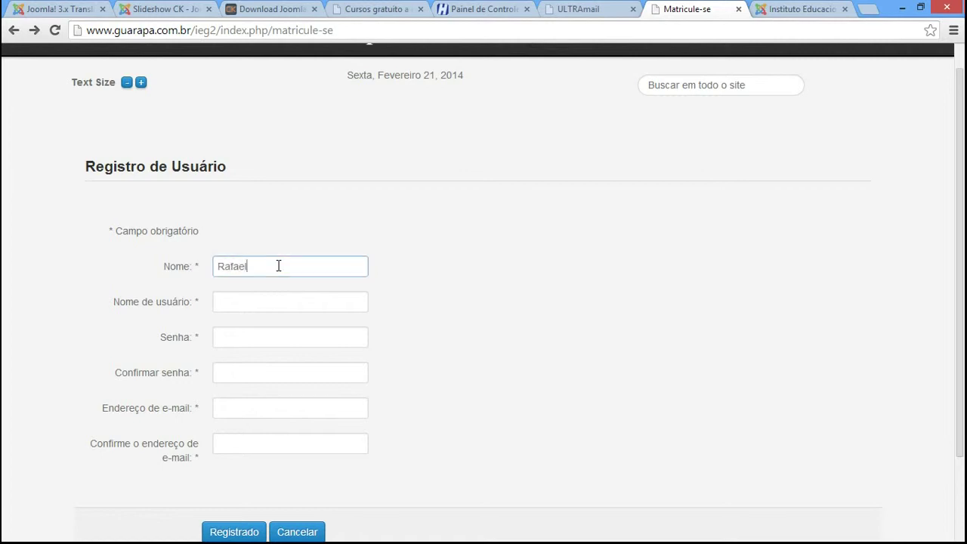
key("Tab")
type("rafaelguarap")
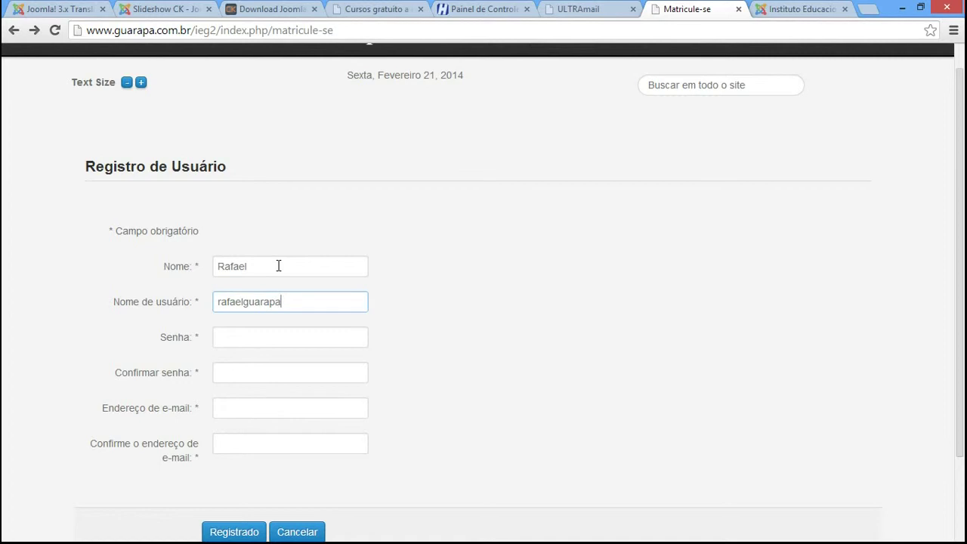
type("a")
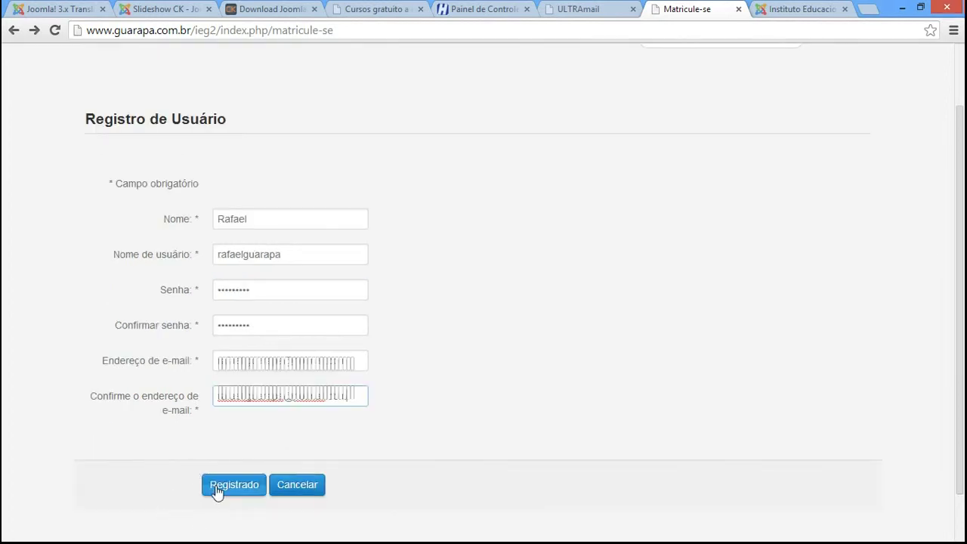
left_click(217, 487)
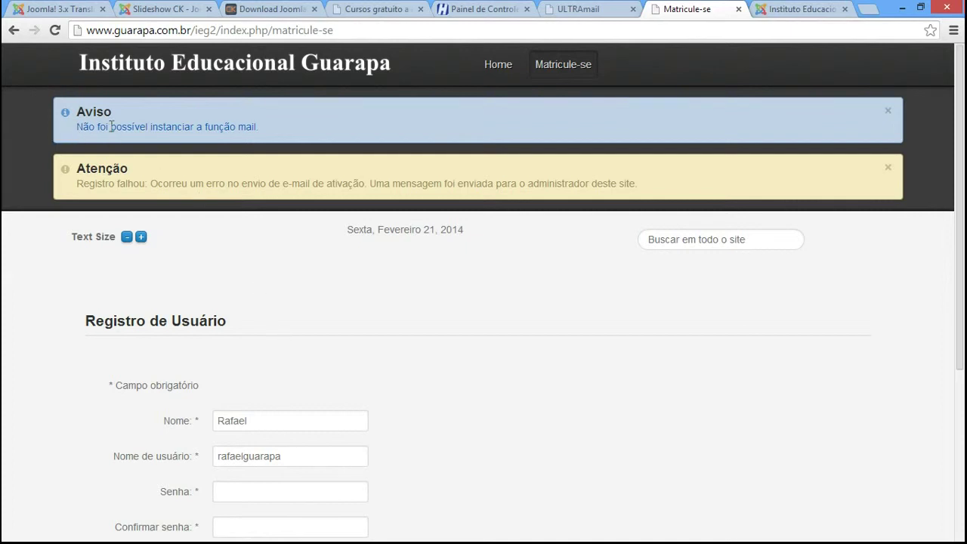
Read the mail-function and activation e-mail error messages, then return to the admin editor.
left_click_drag(261, 130, 68, 127)
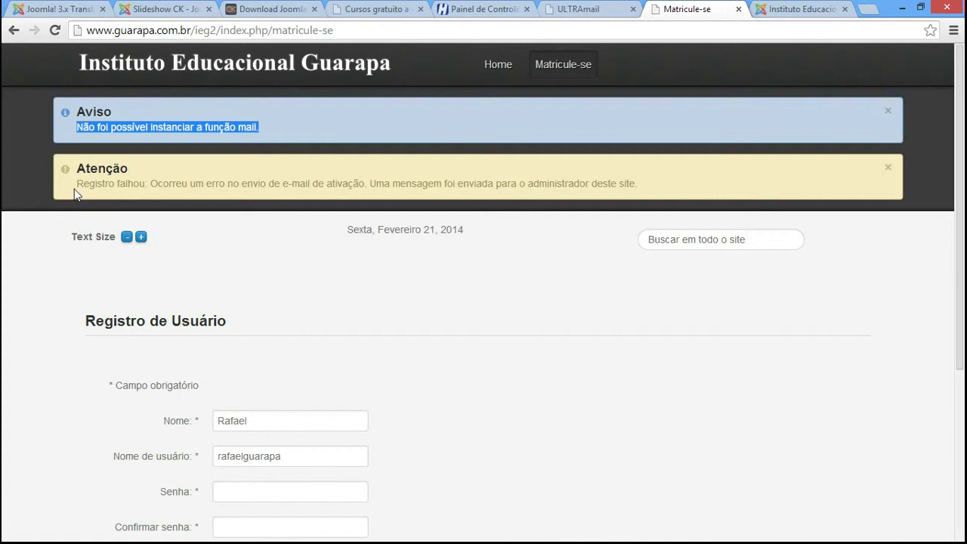
left_click_drag(151, 186, 277, 186)
left_click(369, 186)
left_click_drag(370, 187, 646, 193)
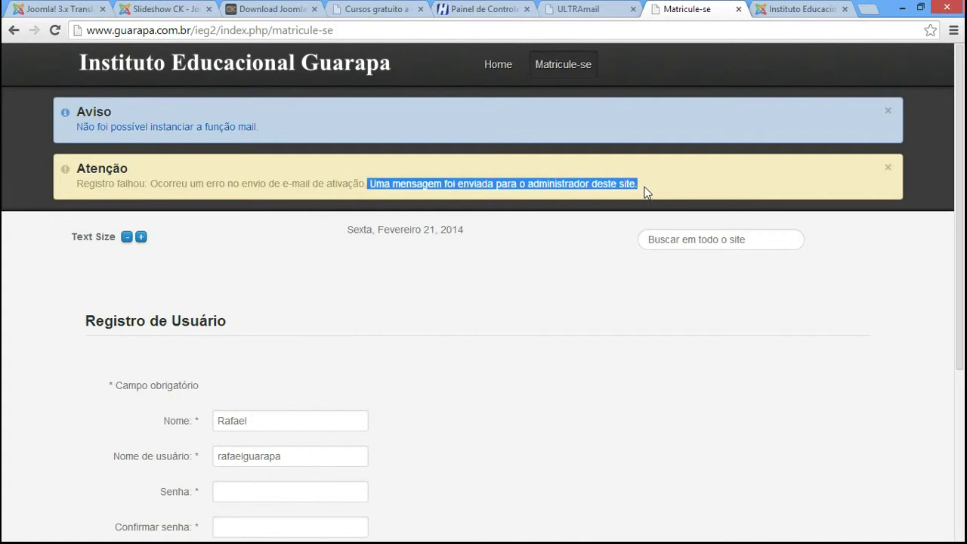
left_click(645, 192)
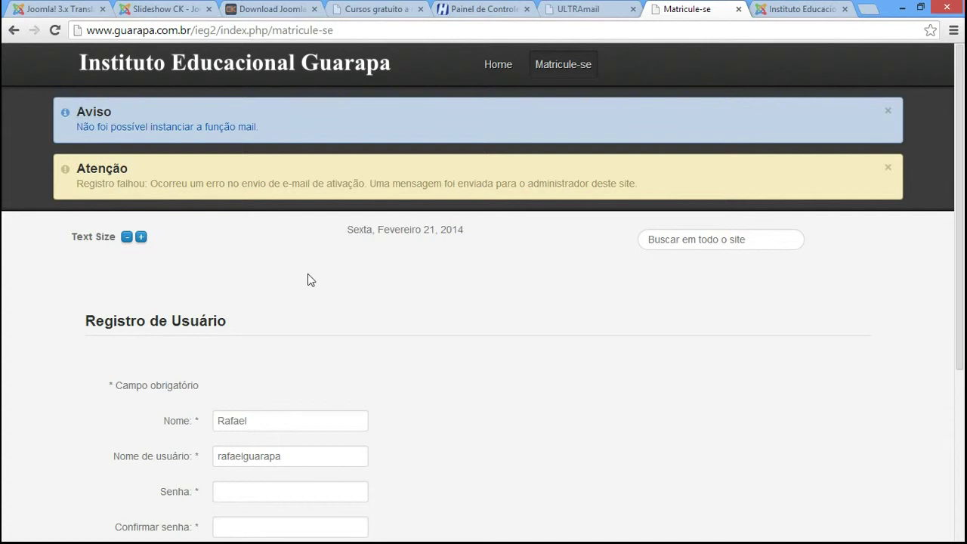
key("ctrl+Tab")
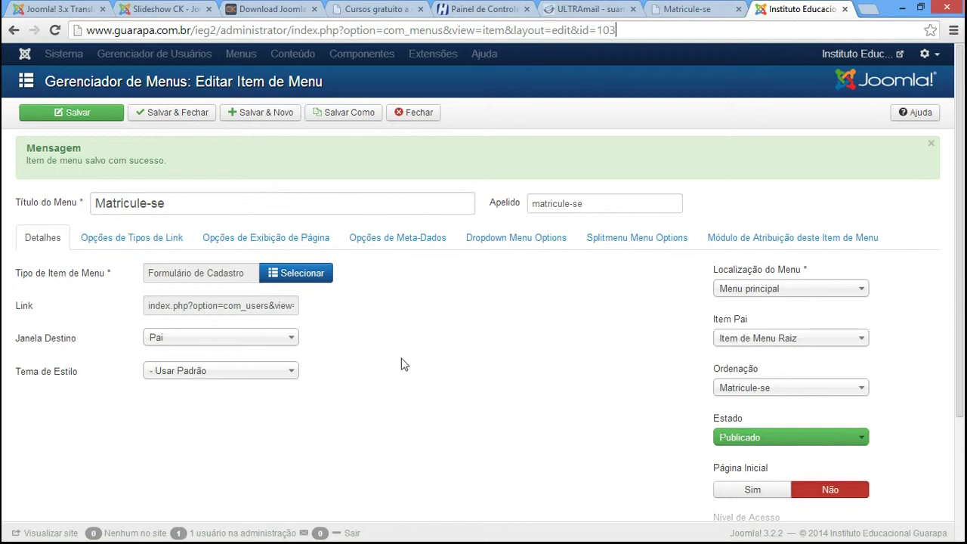
Recheck the front-end registration page, then select the Matricule-se menu title in the admin editor.
left_click(702, 8)
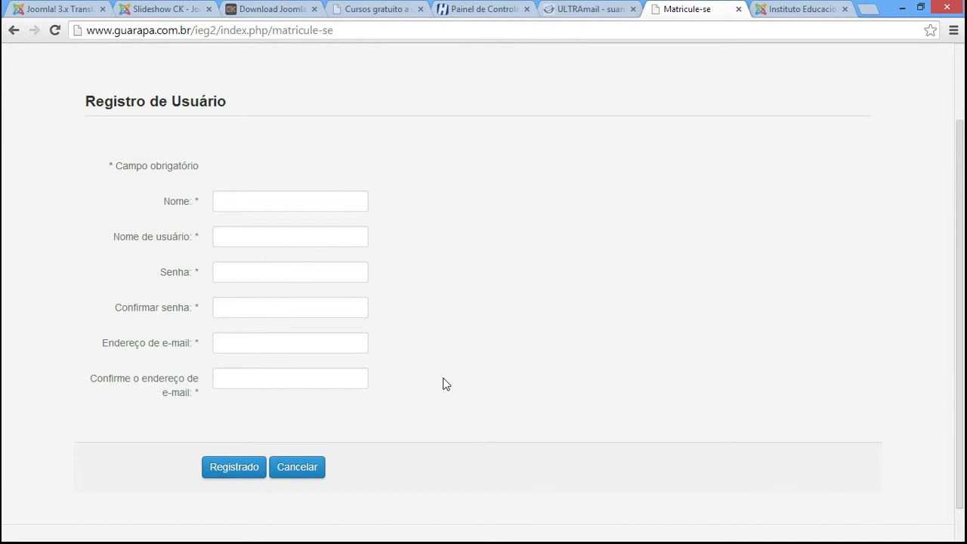
scroll(812, 269, "up", 2)
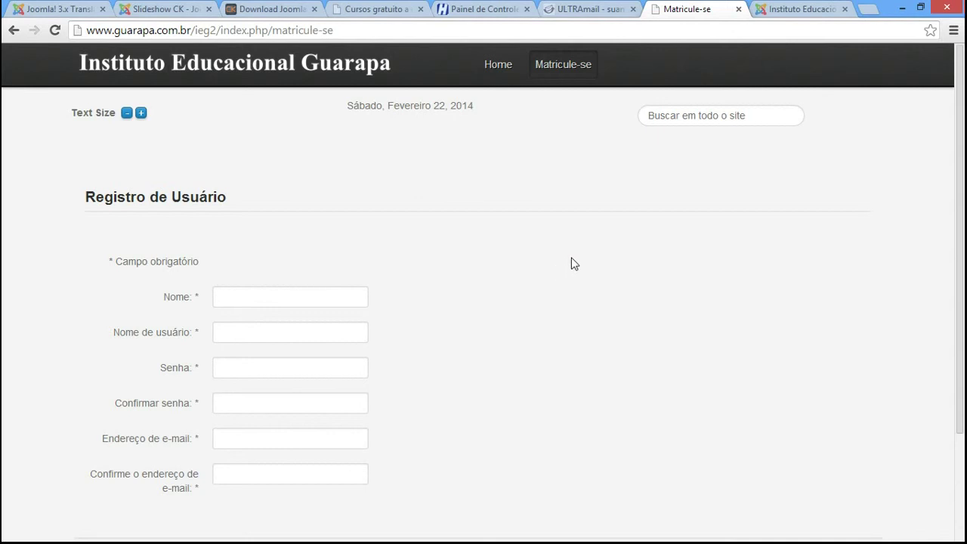
left_click(792, 8)
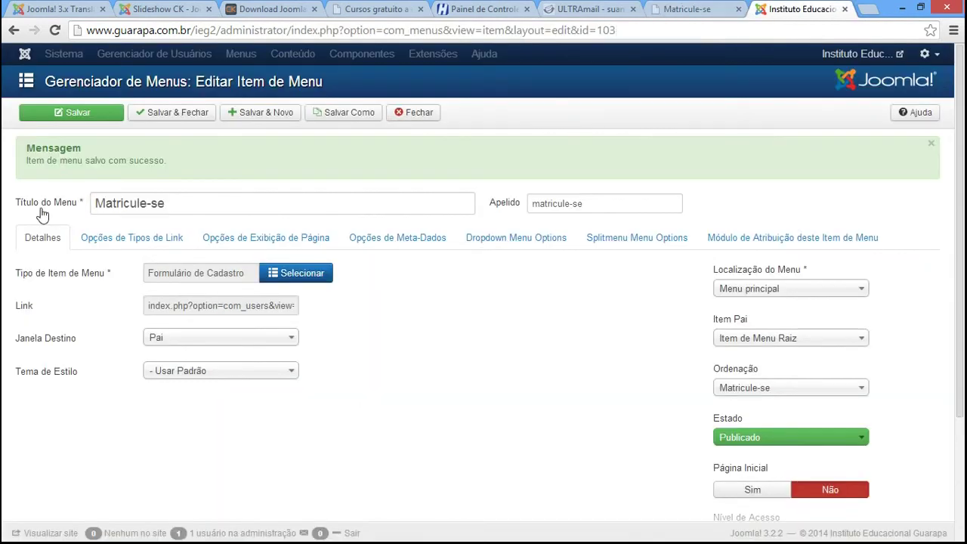
triple_click(170, 208)
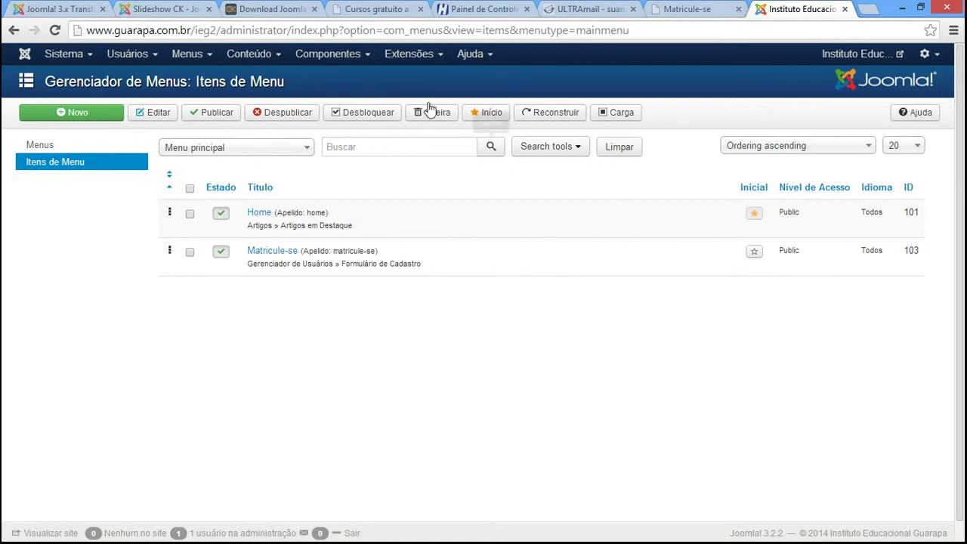
Open Sistema > Configuração Global and highlight the Definições do Site heading.
left_click(88, 62)
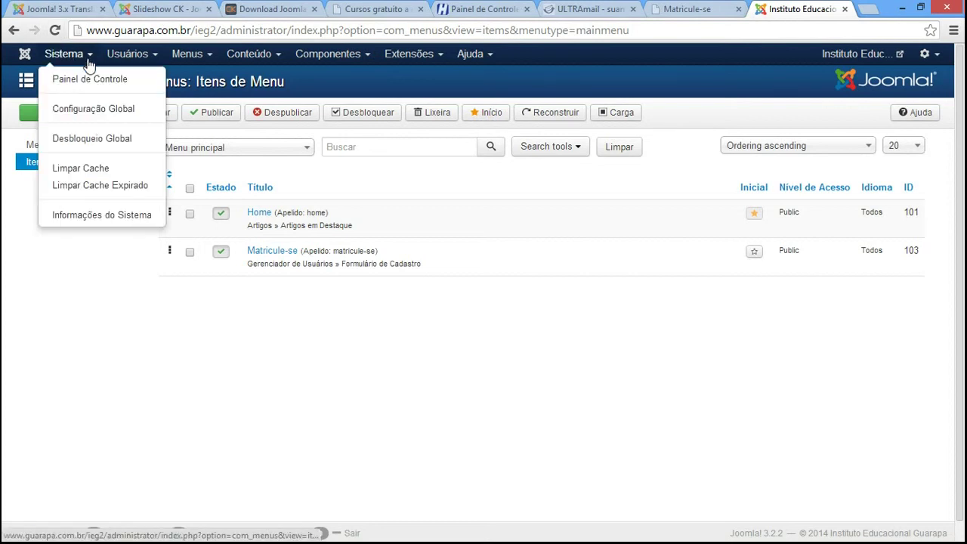
left_click(93, 114)
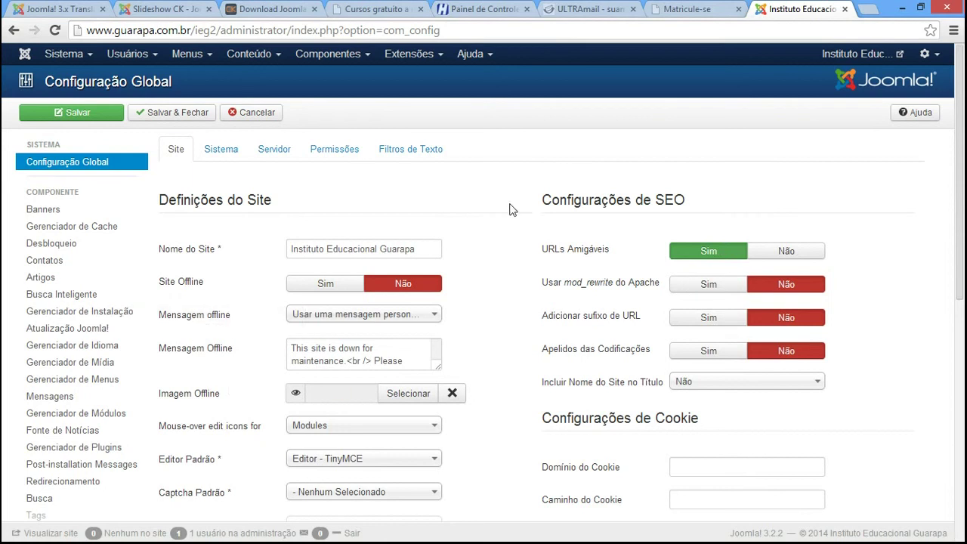
left_click_drag(279, 198, 159, 199)
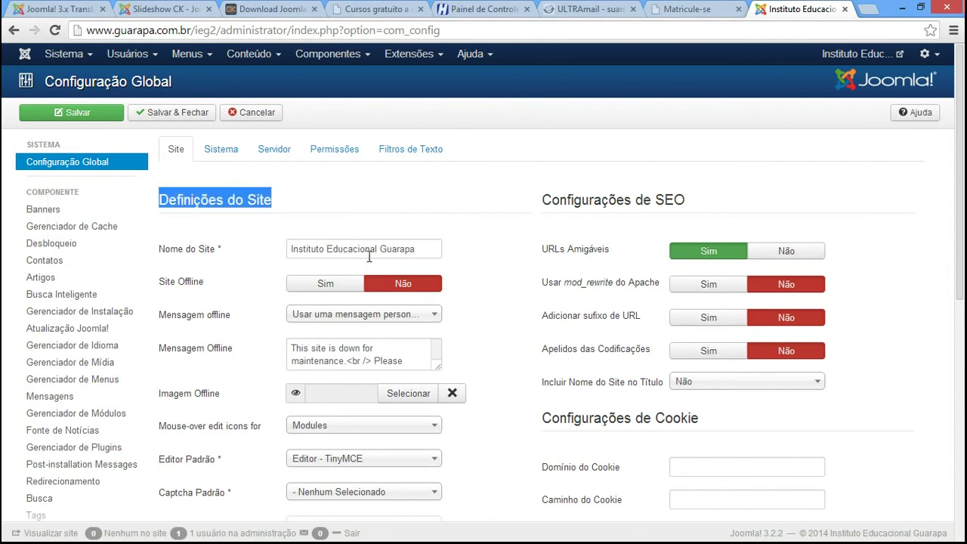
Scroll the Site tab down to the Metadados section and back up.
scroll(961, 230, "down", 2)
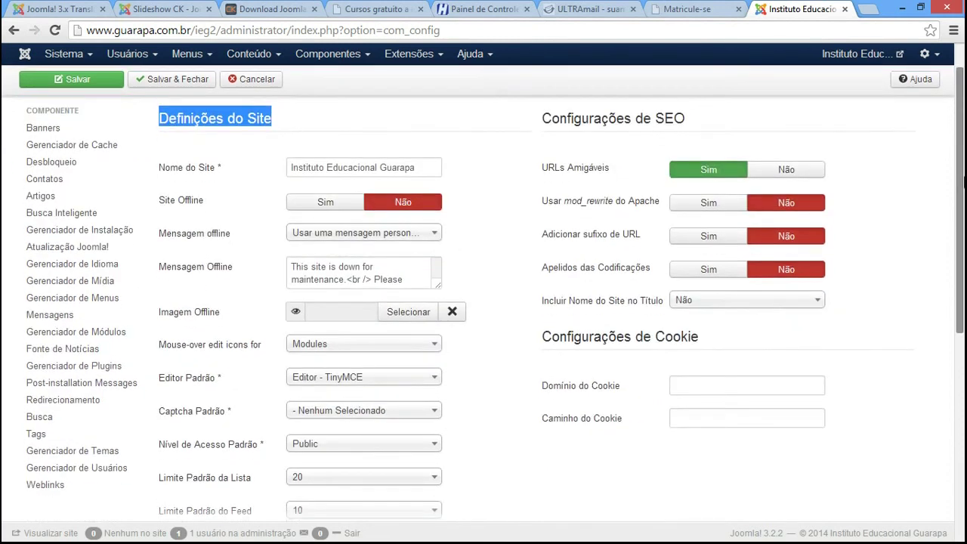
left_click_drag(964, 231, 963, 397)
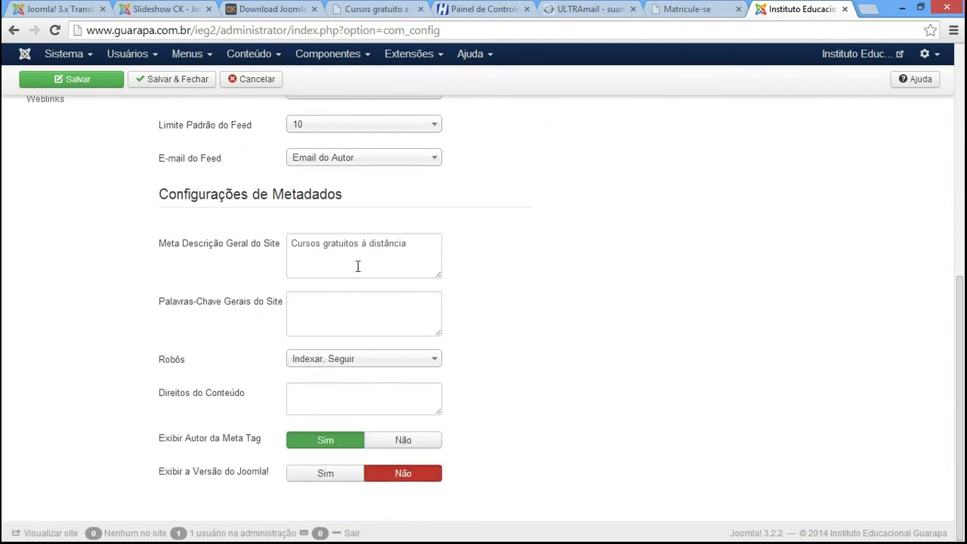
mouse_move(188, 251)
scroll(413, 264, "up", 10)
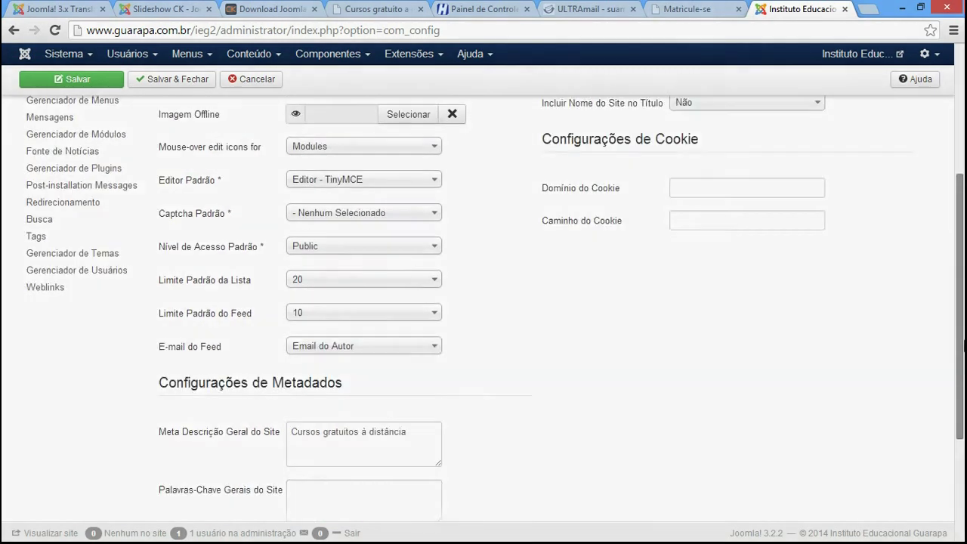
scroll(401, 171, "up", 1)
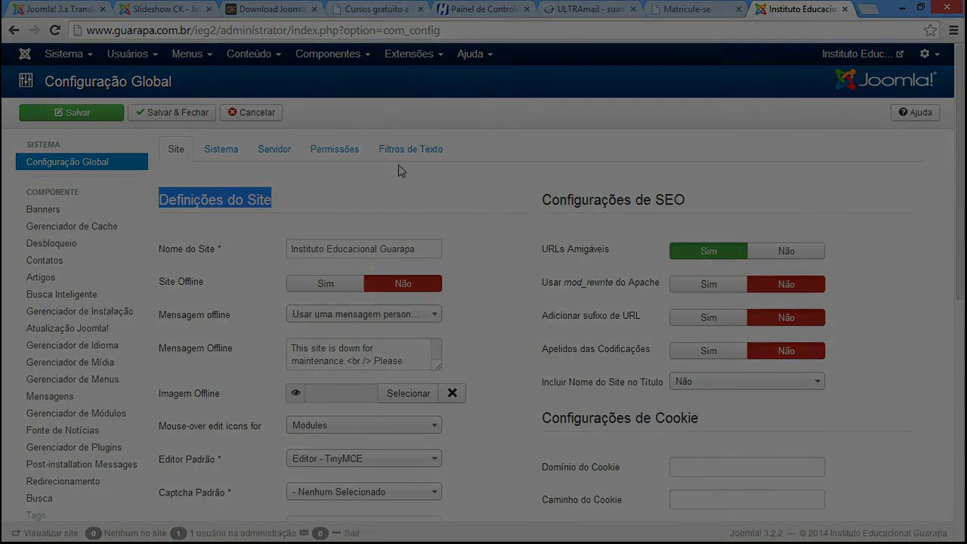